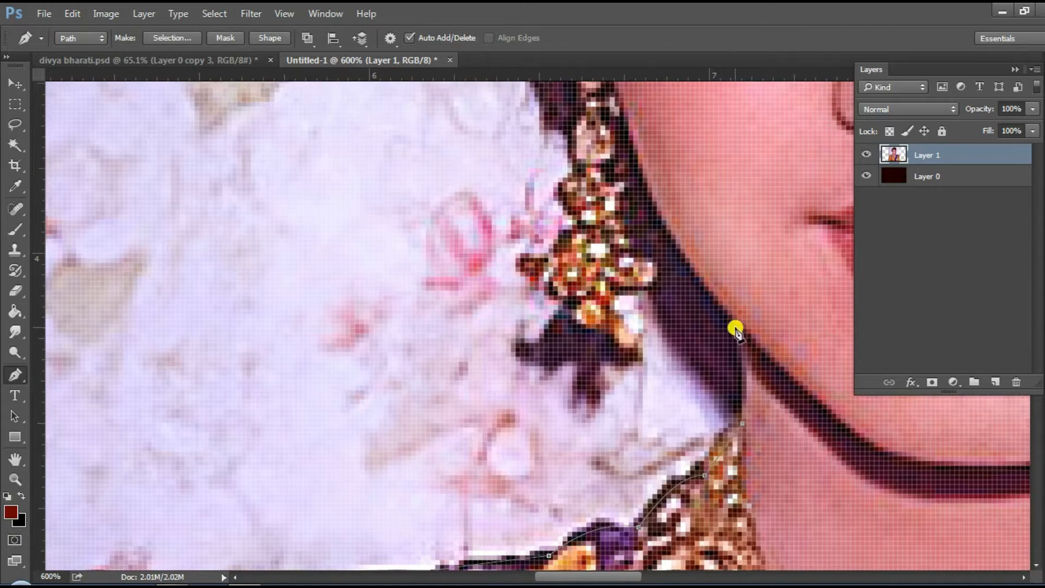
# Continue the Pen path from the left shoulder up along the dark edge of the jawline to the earring's top
pyautogui.scroll(2, 636, 196)
pyautogui.click(623, 155)
pyautogui.scroll(3, 582, 82)
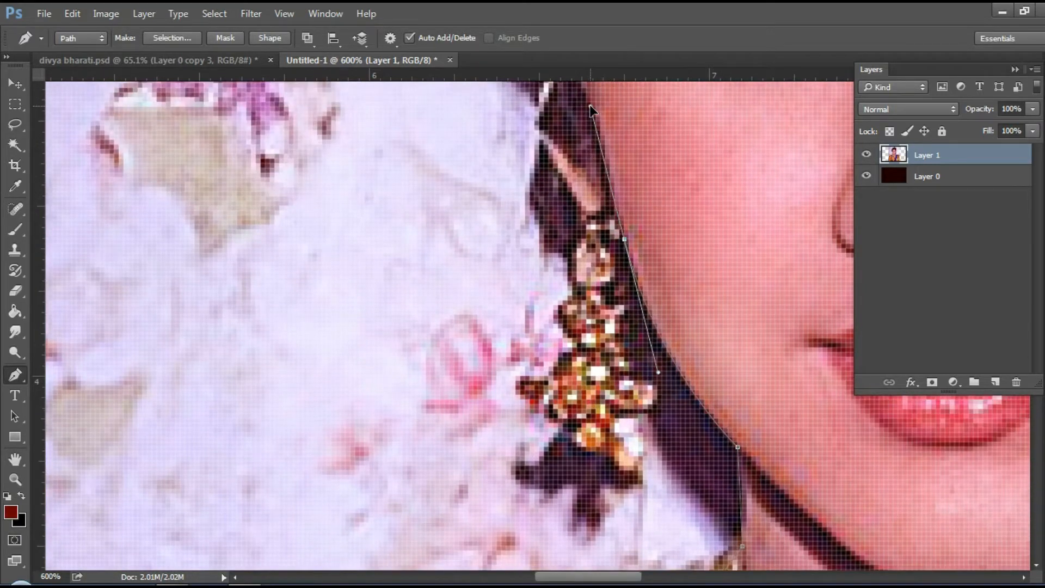
pyautogui.keyDown('alt'); pyautogui.click(624, 239); pyautogui.keyUp('alt')
# Trace the Pen path around the outline of the left earring
pyautogui.click(614, 239)
pyautogui.click(615, 258)
pyautogui.click(615, 272)
pyautogui.click(610, 282)
pyautogui.moveTo(606, 297); pyautogui.dragTo(616, 299)
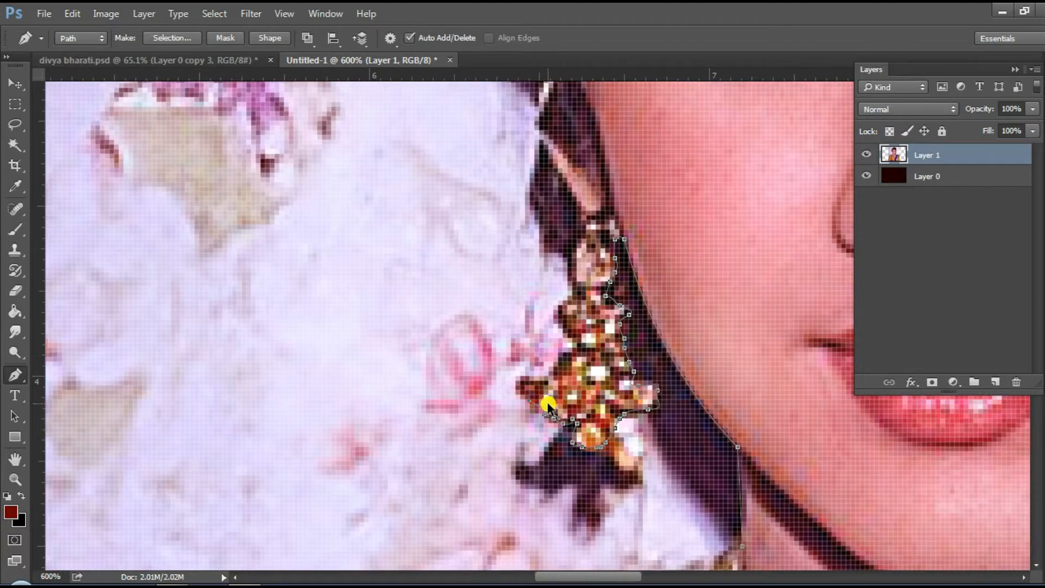
# Extend the Pen path from the left earring up the left edge of the hair toward the crown
pyautogui.scroll(2, 576, 247)
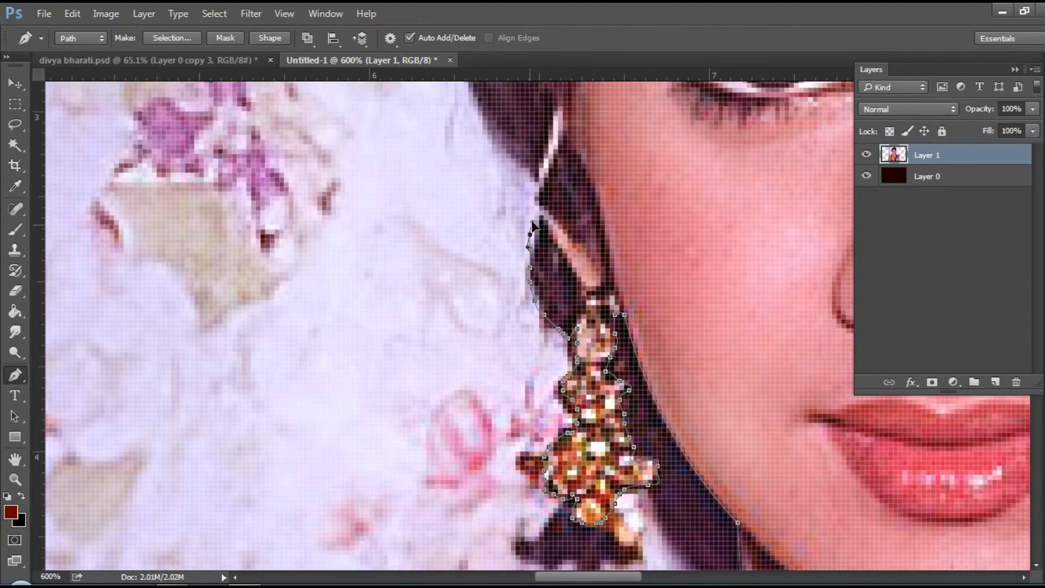
pyautogui.scroll(9, 497, 116)
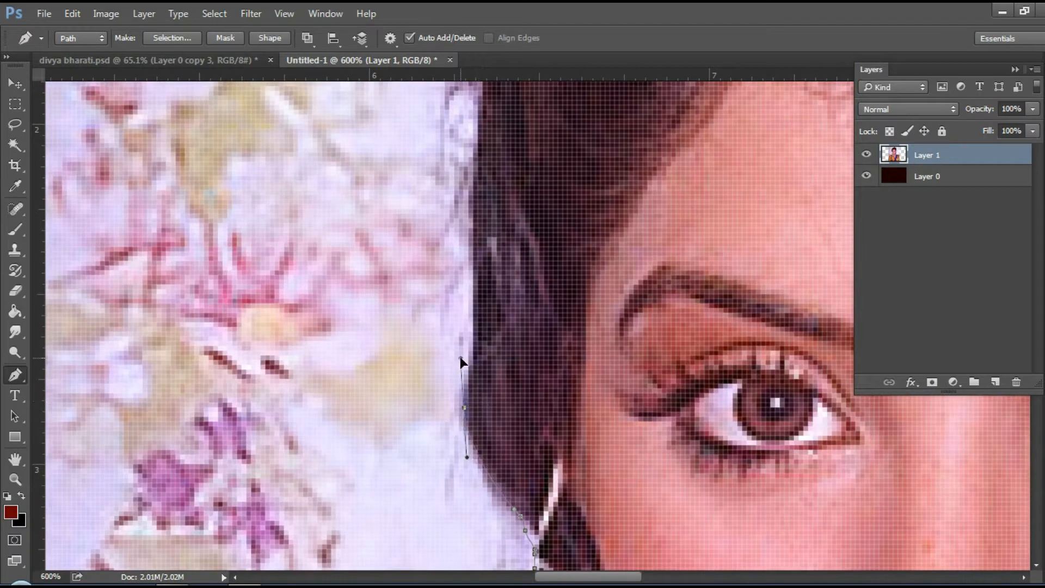
pyautogui.scroll(10, 478, 350)
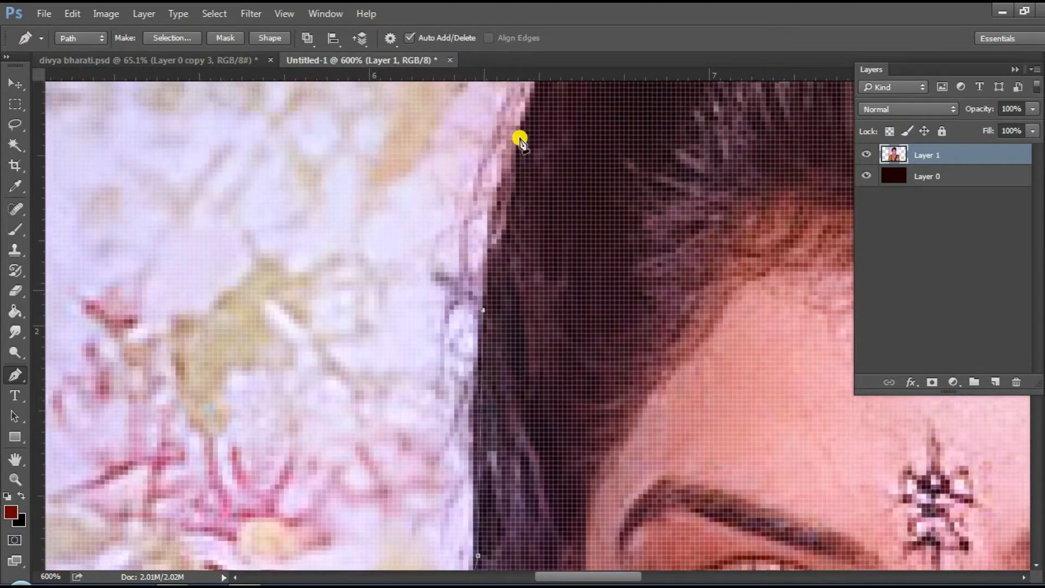
pyautogui.moveTo(592, 171); pyautogui.dragTo(693, 103)
pyautogui.keyDown('alt'); pyautogui.click(592, 170); pyautogui.keyUp('alt')
pyautogui.hotkey('ctrl', '-')
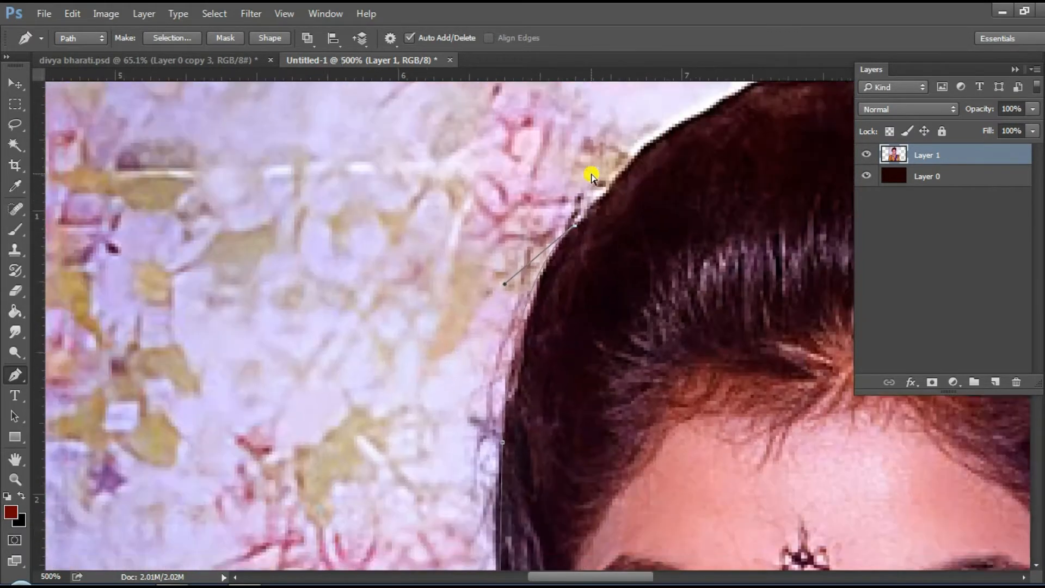
# Trace the Pen path over the top of the hair and down to its upper right edge
pyautogui.scroll(2, 592, 170)
pyautogui.moveTo(603, 579); pyautogui.dragTo(614, 579)
pyautogui.moveTo(521, 182); pyautogui.dragTo(550, 177)
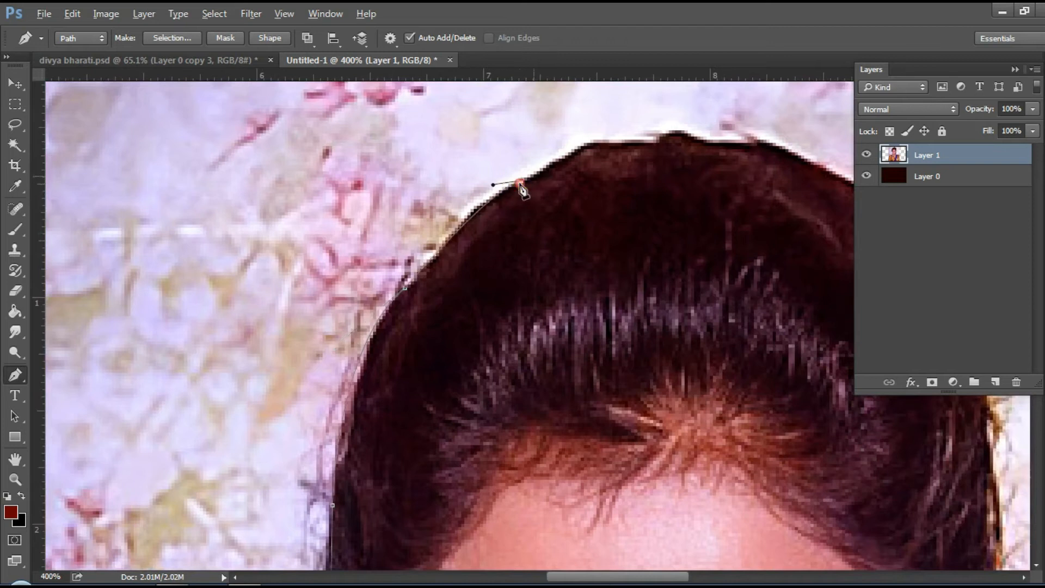
pyautogui.hotkey('shift', 'Tab')
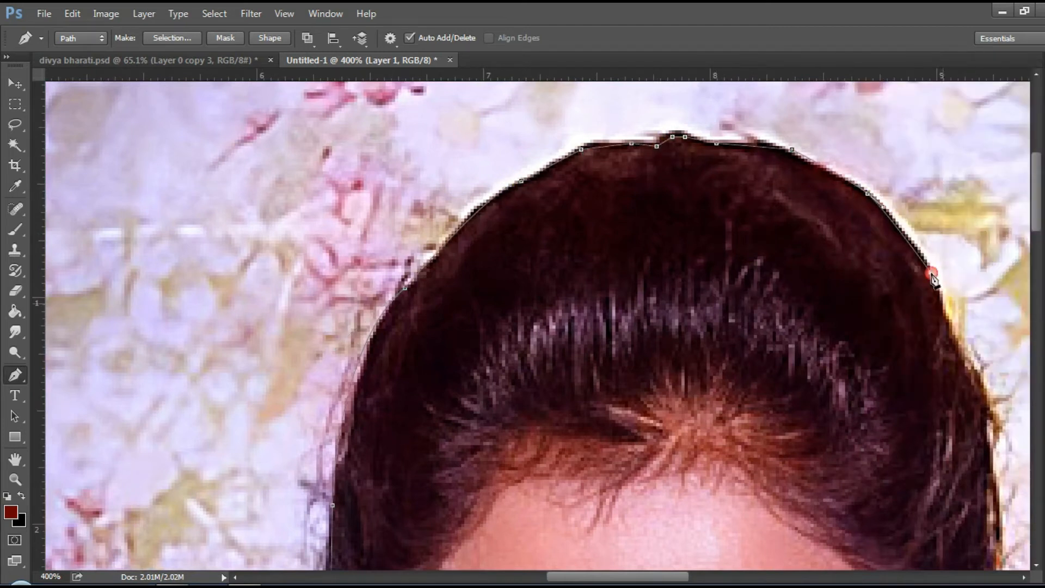
# Continue the Pen path down the right edge of the hair and around the right earring
pyautogui.scroll(-6, 990, 401)
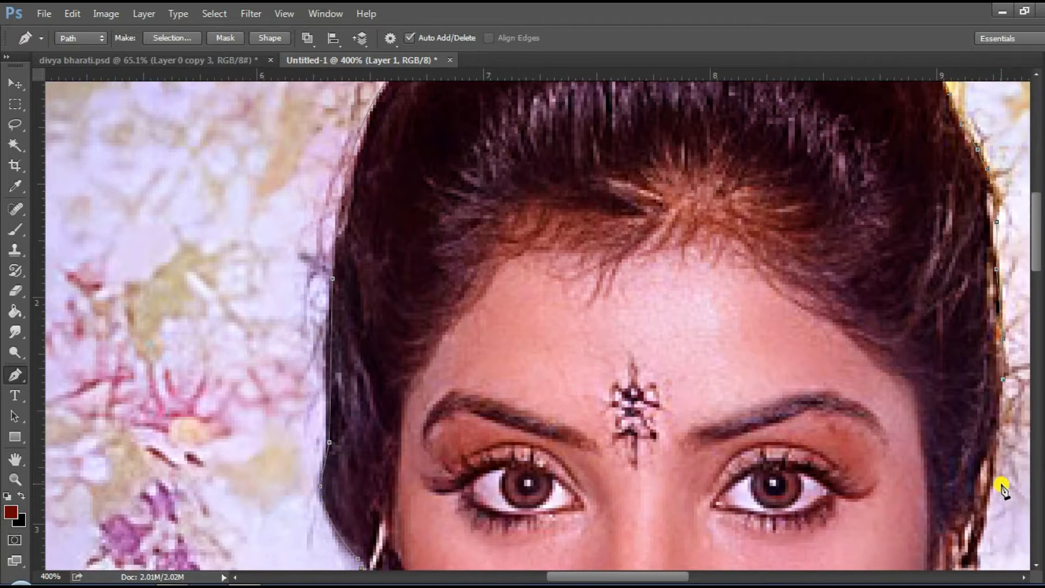
pyautogui.scroll(-2, 977, 439)
pyautogui.scroll(-3, 972, 452)
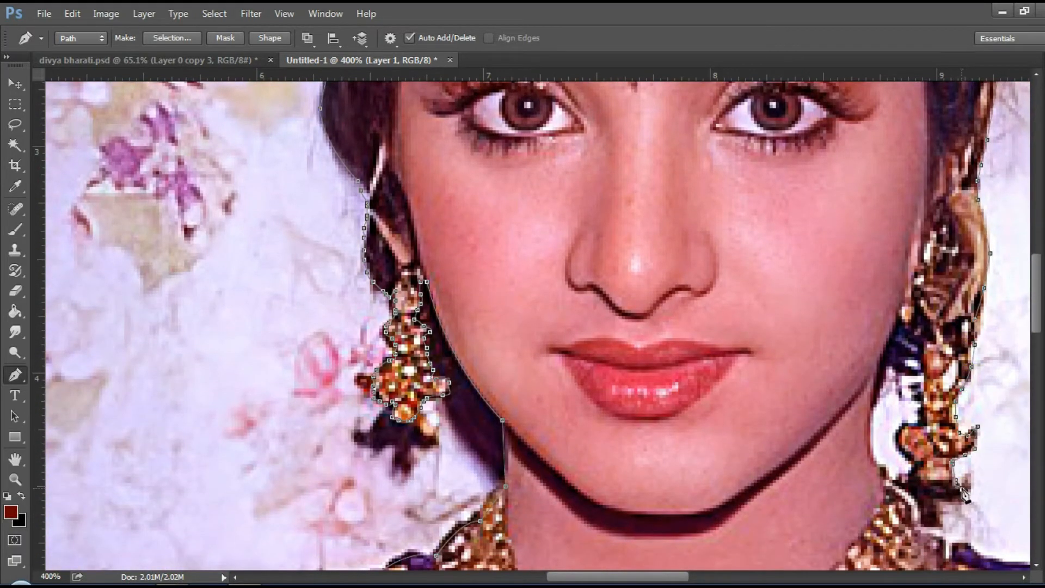
pyautogui.click(962, 546)
# Trace the Pen path along the top of the right shoulder to the photo's right edge
pyautogui.scroll(-2, 961, 546)
pyautogui.hscroll(5, 962, 546)
pyautogui.scroll(-1, 700, 515)
pyautogui.click(454, 395)
pyautogui.click(552, 417)
pyautogui.click(622, 432)
pyautogui.click(776, 471)
pyautogui.click(882, 496)
pyautogui.scroll(-5, 914, 495)
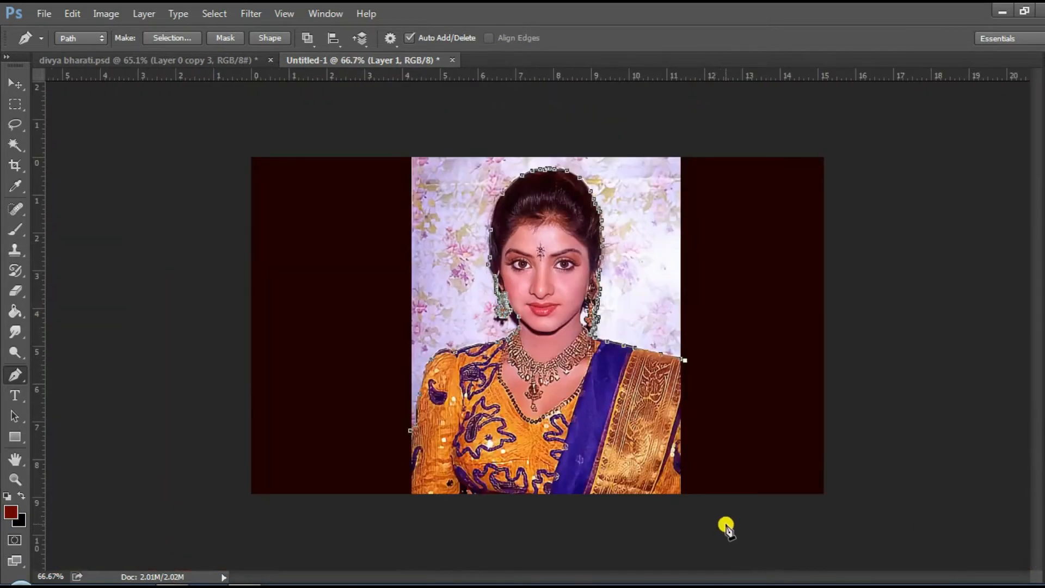
# Close the Pen path around the body by running it below the canvas back to its starting point
pyautogui.click(714, 516)
pyautogui.moveTo(522, 549); pyautogui.dragTo(511, 549)
pyautogui.click(353, 510)
pyautogui.click(410, 430)
# Convert the path to a new selection with a 1-pixel feather and mask Layer 1 to the figure
pyautogui.rightClick(517, 376)
pyautogui.click(555, 145)
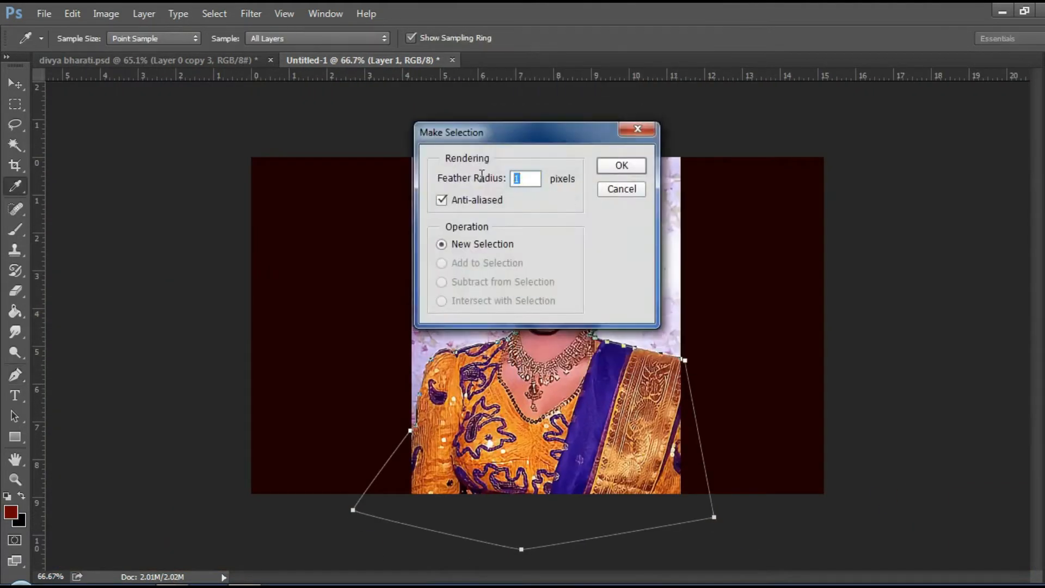
pyautogui.click(614, 173)
pyautogui.press('F7')
pyautogui.click(932, 381)
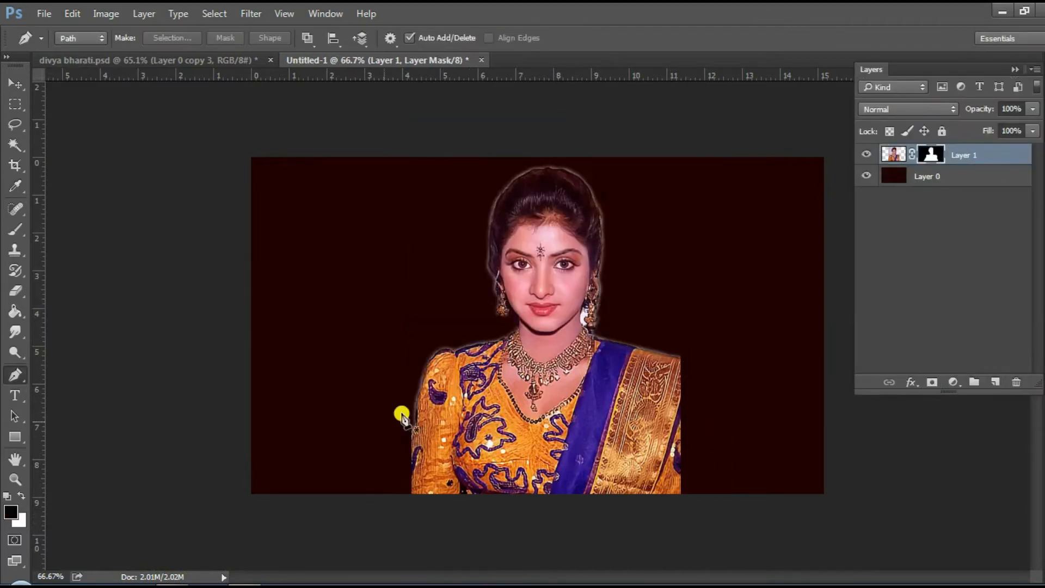
# Apply Layer 1's layer mask permanently to the cut-out figure
pyautogui.press('z')
pyautogui.click(606, 314)
pyautogui.click(606, 314)
pyautogui.click(585, 312)
pyautogui.click(562, 309)
pyautogui.click(561, 309)
pyautogui.click(561, 309)
pyautogui.click(561, 309)
pyautogui.rightClick(978, 154)
pyautogui.click(954, 299)
pyautogui.rightClick(922, 157)
pyautogui.click(936, 173)
# Trace the leftover white background patch between the jaw and the right earring with a closed Pen path
pyautogui.press('p')
pyautogui.click(553, 434)
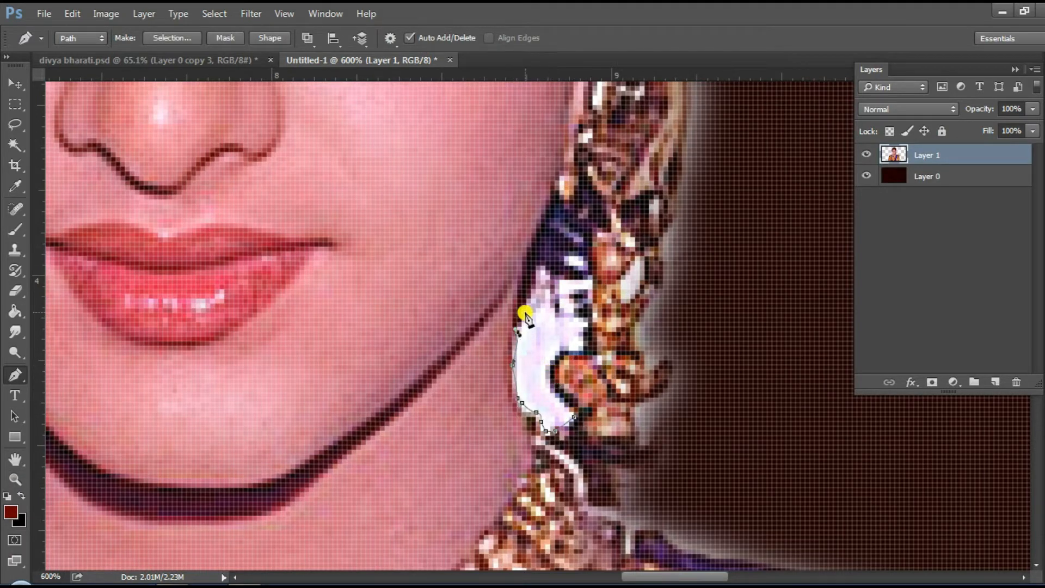
pyautogui.click(584, 347)
pyautogui.moveTo(555, 390); pyautogui.dragTo(568, 430)
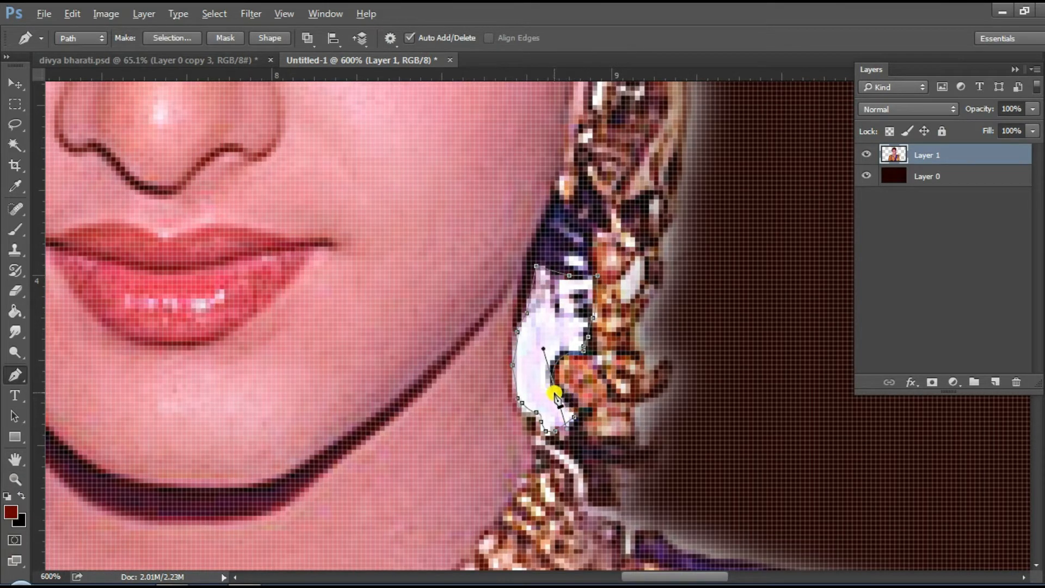
# Convert the patch path to a new selection with a 0-pixel feather and hide the patch with a layer mask
pyautogui.rightClick(577, 417)
pyautogui.click(620, 82)
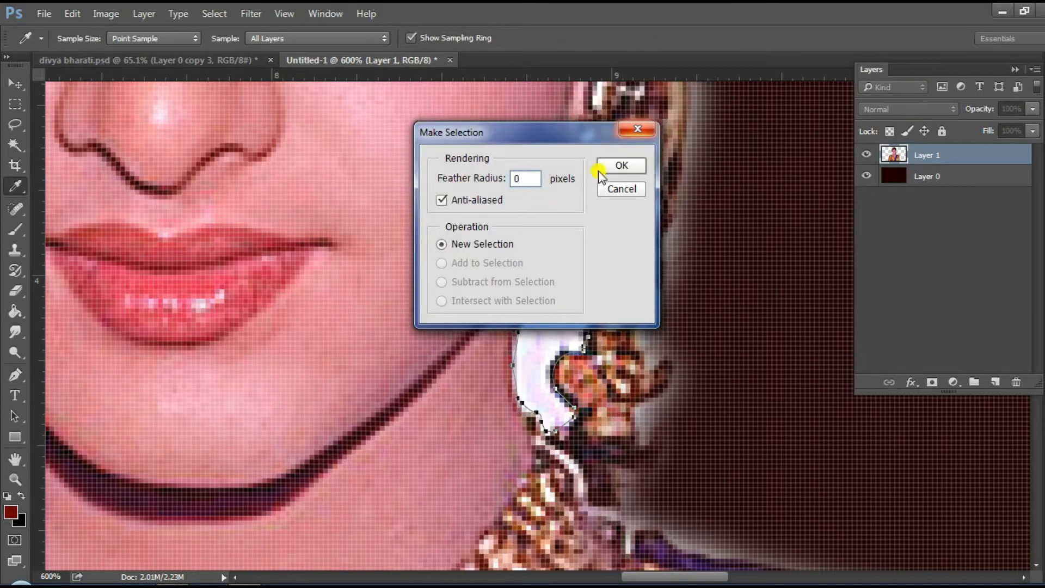
pyautogui.click(600, 171)
pyautogui.click(932, 381)
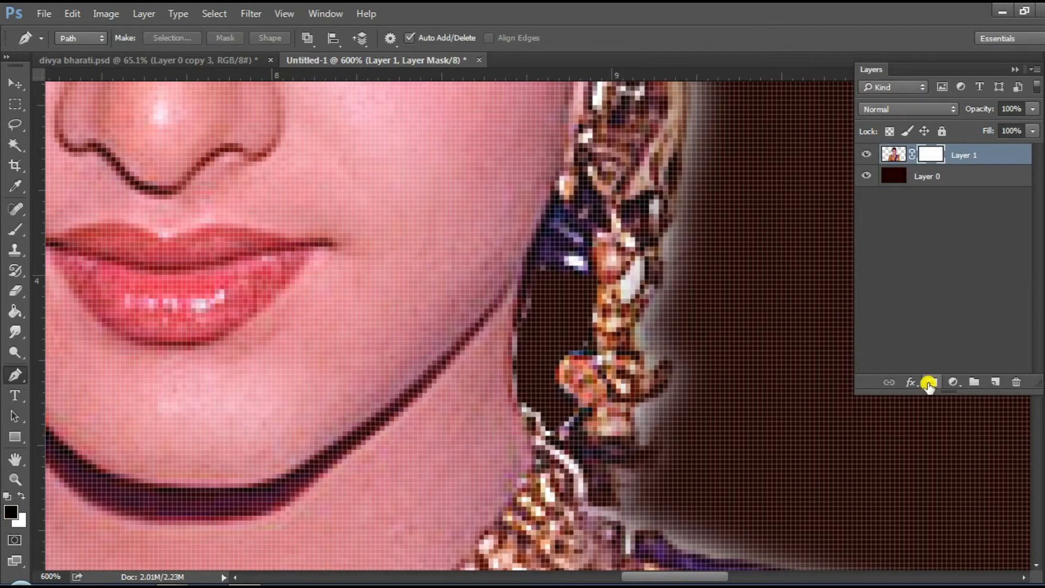
# Apply the layer mask that hides the background patch beside the right earring
pyautogui.rightClick(918, 152)
pyautogui.click(944, 204)
pyautogui.scroll(-5, 630, 328)
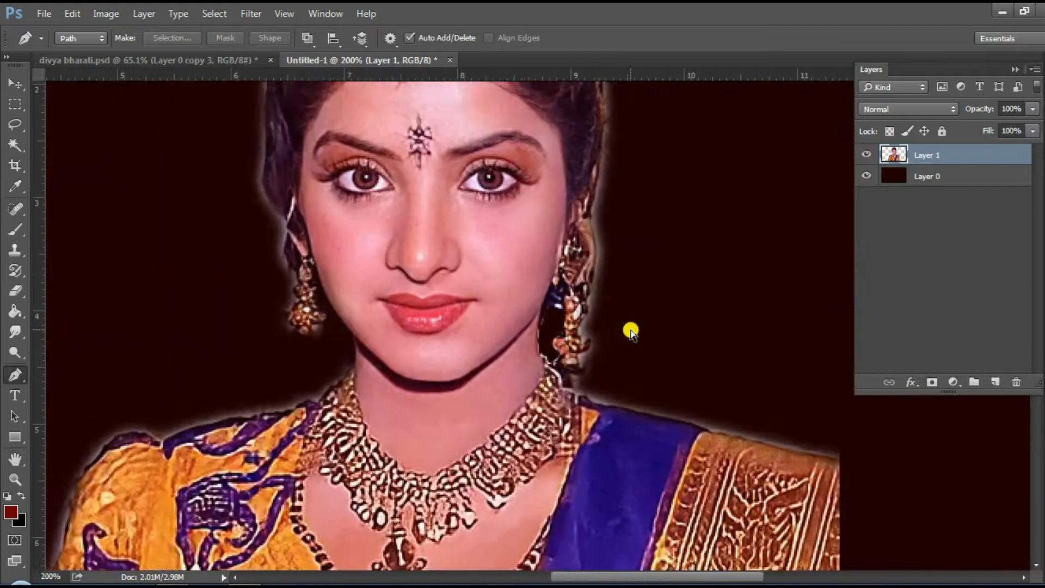
# Examine the forehead and eyes up close and compare them with the same area in divya bharati.psd
pyautogui.press('z')
pyautogui.scroll(4, 604, 239)
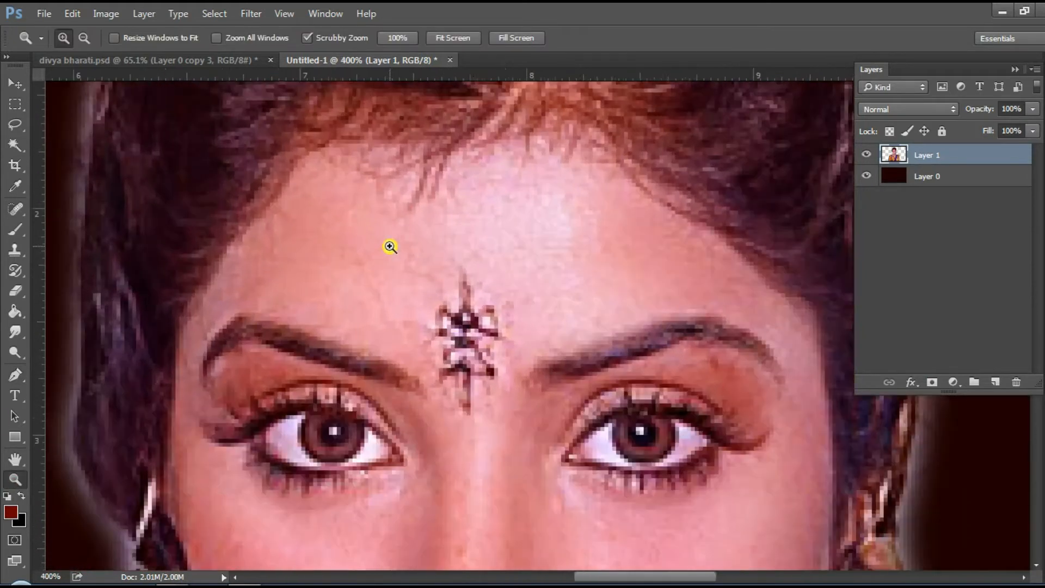
pyautogui.scroll(-1, 319, 250)
pyautogui.scroll(2, 319, 254)
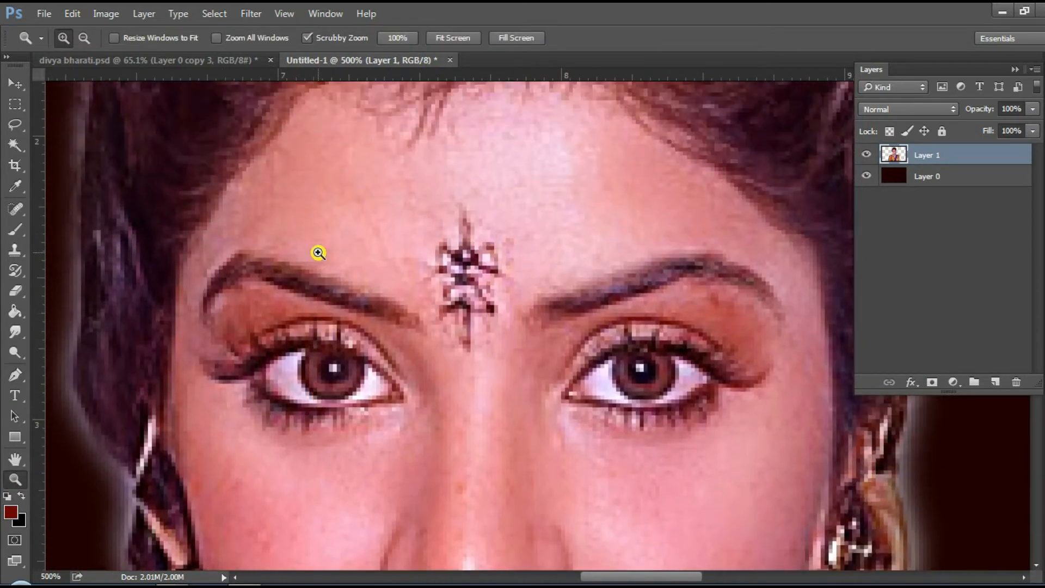
pyautogui.click(222, 55)
pyautogui.scroll(4, 552, 220)
pyautogui.click(368, 61)
pyautogui.hotkey('ctrl', 'Tab')
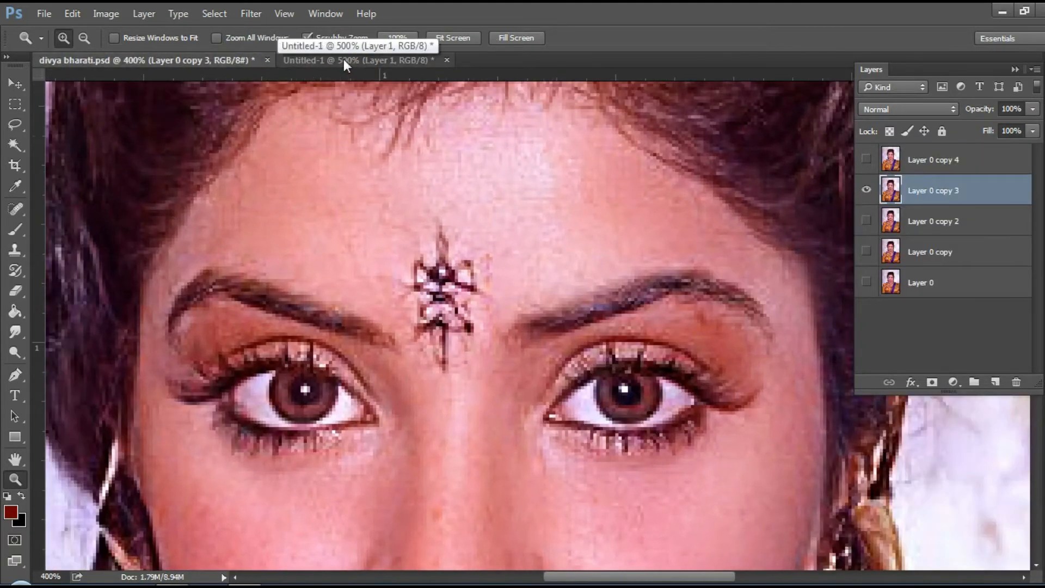
pyautogui.click(343, 59)
# Smooth the forehead skin on Layer 1 with the Smudge tool at 36% strength
pyautogui.click(15, 330)
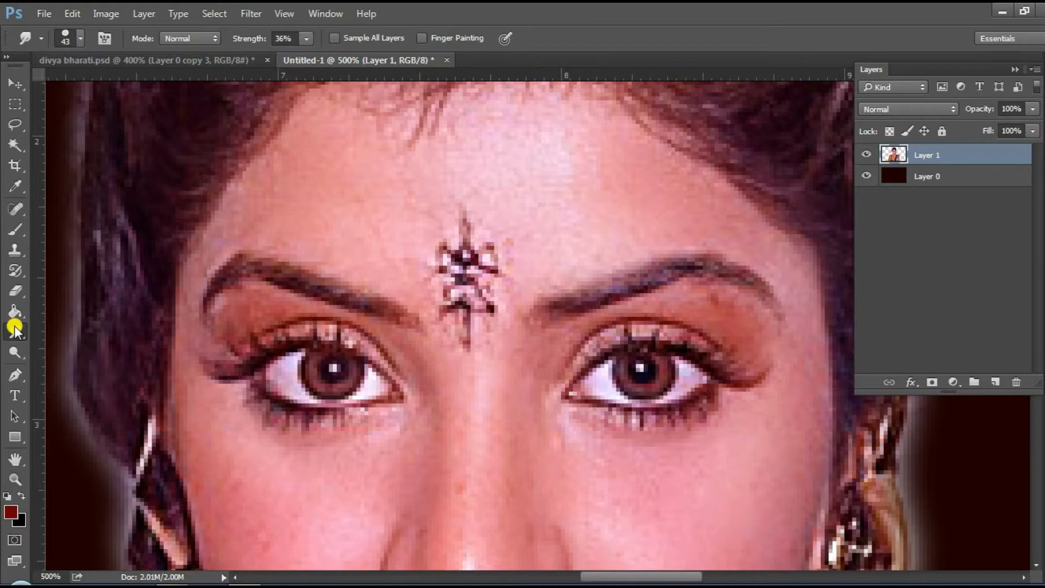
pyautogui.click(1015, 69)
pyautogui.scroll(2, 367, 331)
pyautogui.moveTo(368, 331)
pyautogui.mouseDown()
pyautogui.moveTo(335, 266)
pyautogui.moveTo(334, 219)
pyautogui.moveTo(365, 297)
pyautogui.moveTo(294, 287)
pyautogui.moveTo(348, 249)
pyautogui.moveTo(521, 256)
pyautogui.moveTo(549, 313)
pyautogui.moveTo(459, 247)
pyautogui.moveTo(398, 277)
pyautogui.moveTo(377, 294)
pyautogui.mouseUp()
pyautogui.press('[')
pyautogui.press('[')
pyautogui.moveTo(637, 274)
pyautogui.mouseDown()
pyautogui.moveTo(595, 230)
pyautogui.moveTo(597, 278)
pyautogui.mouseUp()
# Smudge the skin around the forehead ornament and the right side of the forehead with 9 and 15 px brushes
pyautogui.press('[')
pyautogui.press('[')
pyautogui.press('[')
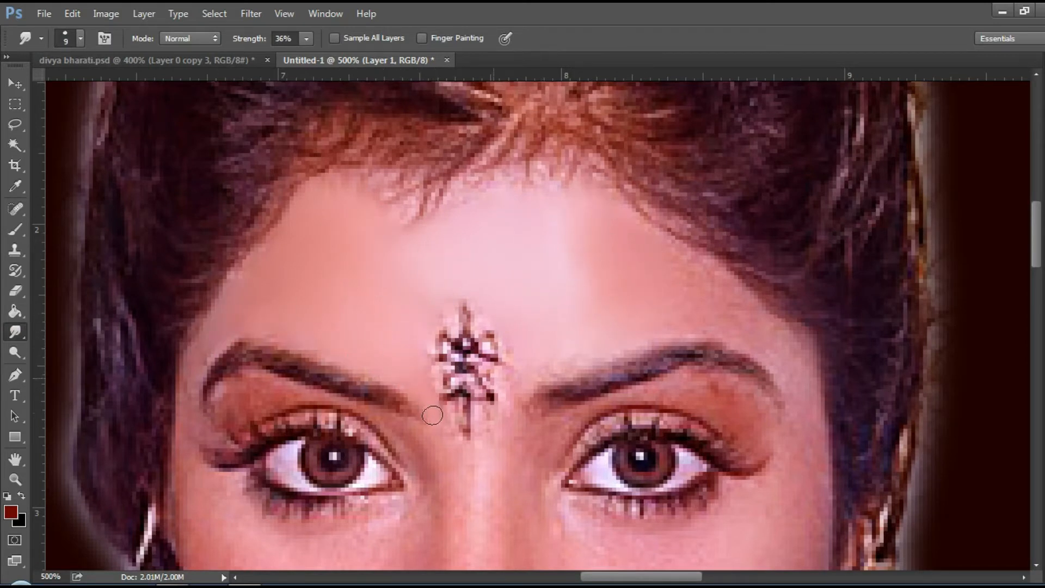
pyautogui.press(']')
pyautogui.press(']')
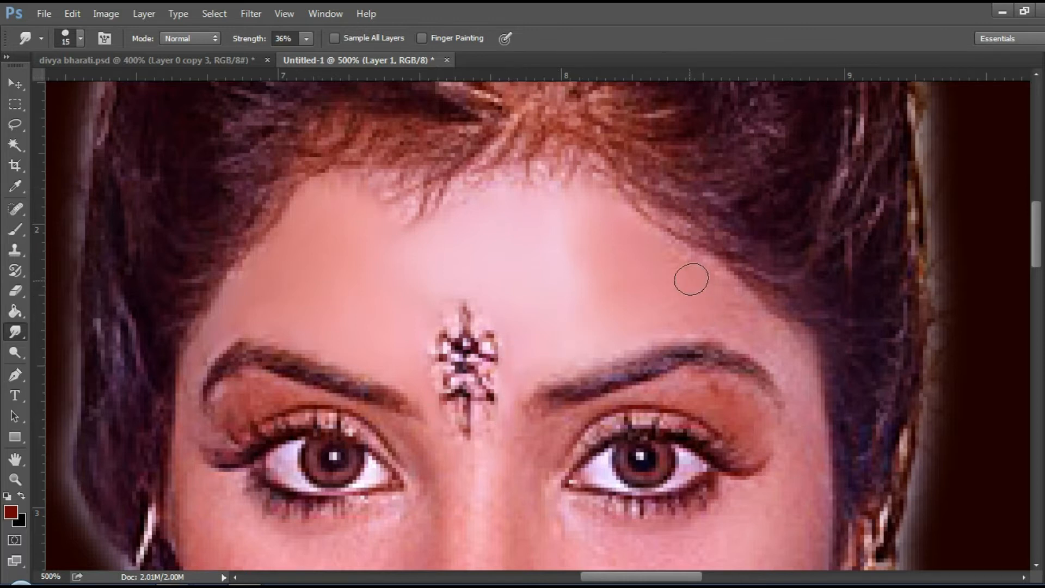
# Smooth the right cheek with a 30 px Smudge brush and the skin around the right eye with a 15 px brush
pyautogui.scroll(-3, 723, 318)
pyautogui.press(']')
pyautogui.press(']')
pyautogui.press(']')
pyautogui.scroll(-4, 798, 334)
pyautogui.moveTo(788, 307); pyautogui.dragTo(781, 380)
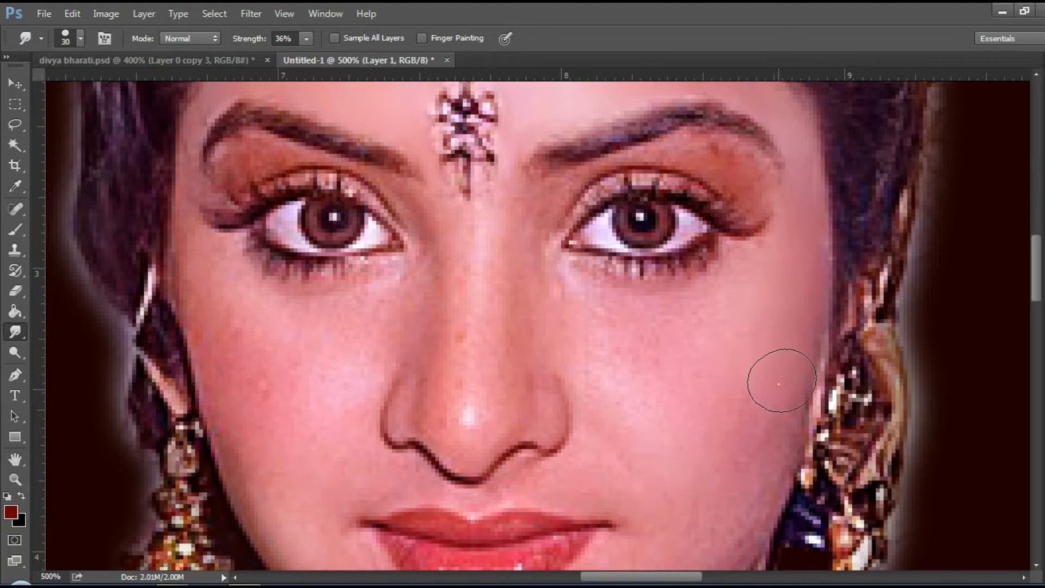
pyautogui.moveTo(668, 445)
pyautogui.mouseDown()
pyautogui.moveTo(639, 433)
pyautogui.moveTo(626, 398)
pyautogui.moveTo(634, 425)
pyautogui.moveTo(589, 374)
pyautogui.moveTo(688, 390)
pyautogui.moveTo(733, 418)
pyautogui.moveTo(688, 355)
pyautogui.moveTo(606, 325)
pyautogui.moveTo(711, 337)
pyautogui.moveTo(740, 378)
pyautogui.moveTo(667, 320)
pyautogui.mouseUp()
pyautogui.press('[')
pyautogui.press('[')
pyautogui.press('[')
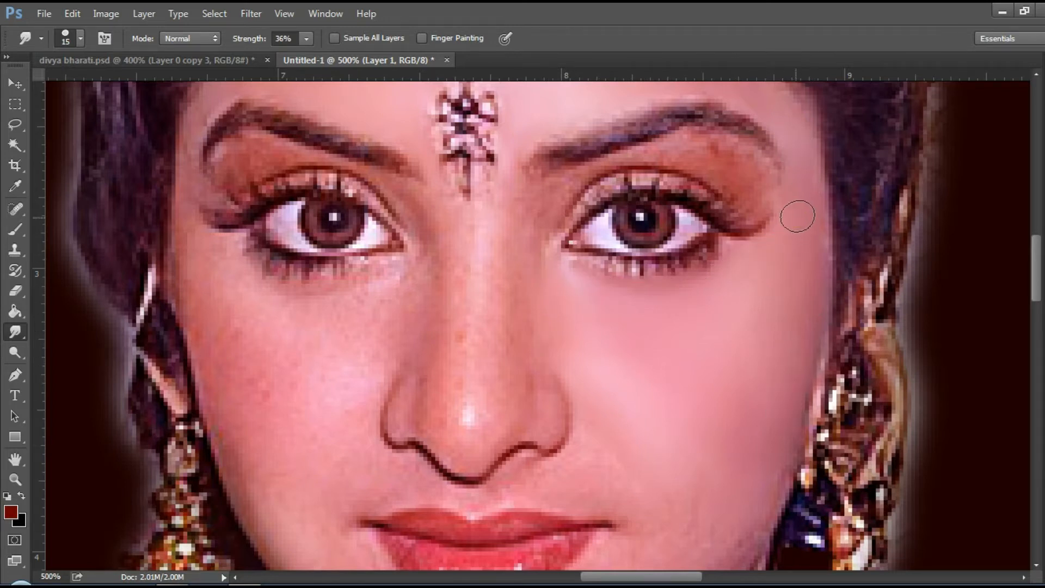
# Smooth the nose bridge, tip and nostrils with the Smudge tool, using 15 px and 7 px brushes
pyautogui.scroll(-1, 455, 345)
pyautogui.moveTo(455, 345); pyautogui.dragTo(465, 312)
pyautogui.moveTo(482, 264); pyautogui.dragTo(465, 221)
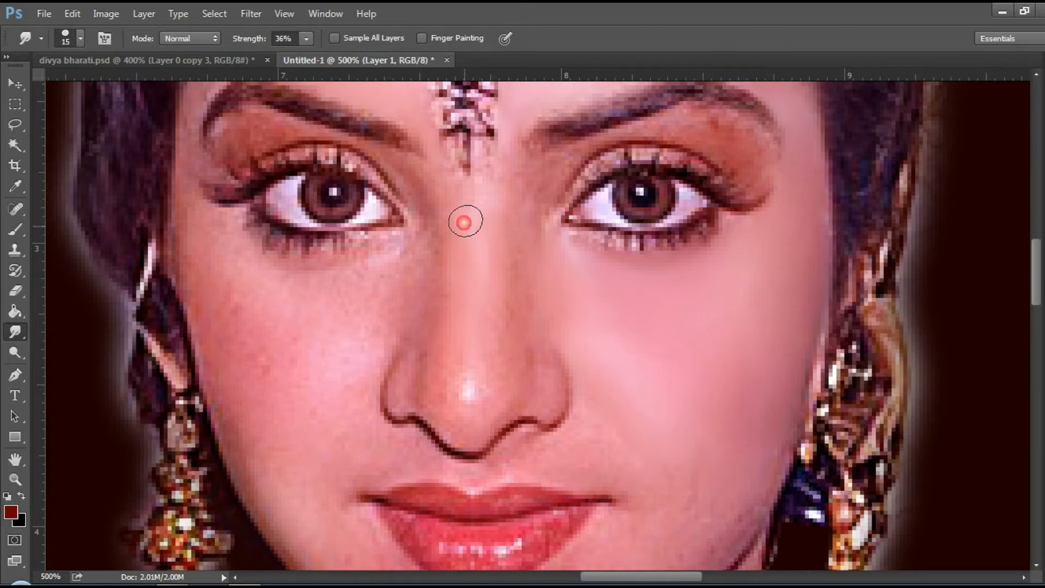
pyautogui.click(439, 304)
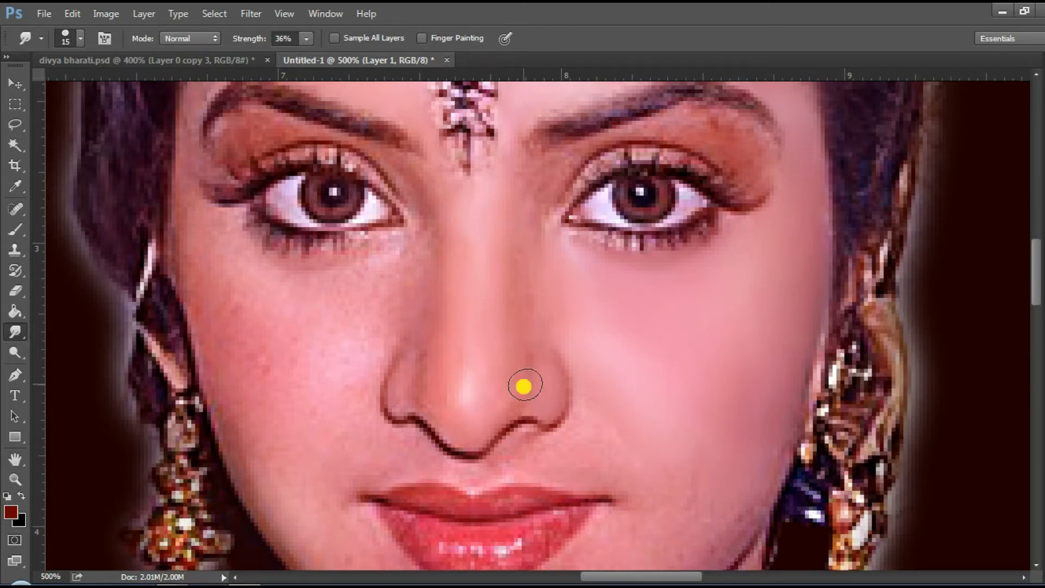
pyautogui.click(581, 452)
pyautogui.click(417, 329)
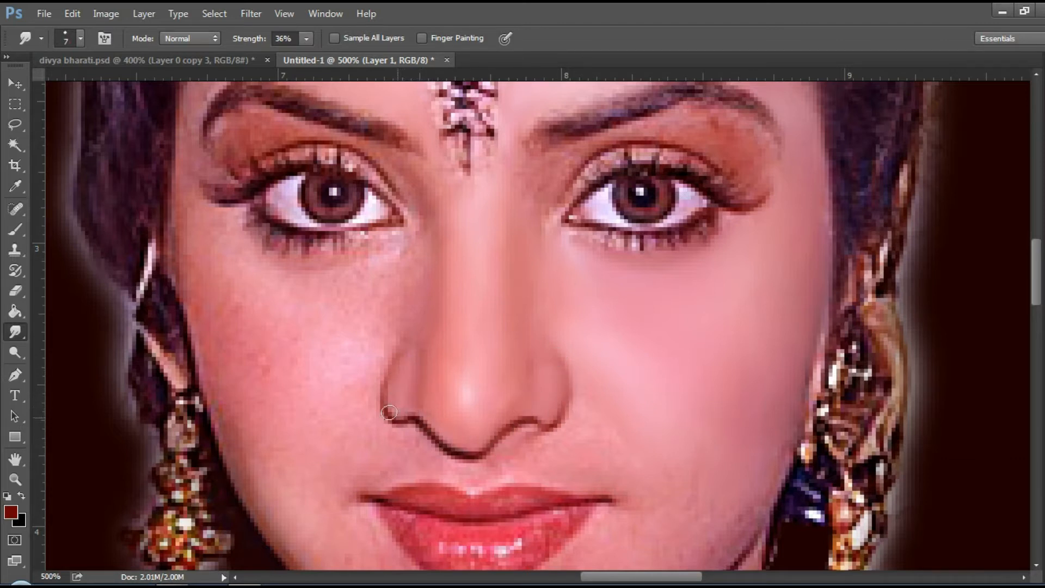
# Smooth the left cheek below the eye with a 25 px Smudge brush
pyautogui.press(']')
pyautogui.press(']')
pyautogui.press(']')
pyautogui.moveTo(343, 344)
pyautogui.mouseDown()
pyautogui.moveTo(333, 364)
pyautogui.moveTo(231, 345)
pyautogui.moveTo(205, 257)
pyautogui.moveTo(297, 343)
pyautogui.mouseUp()
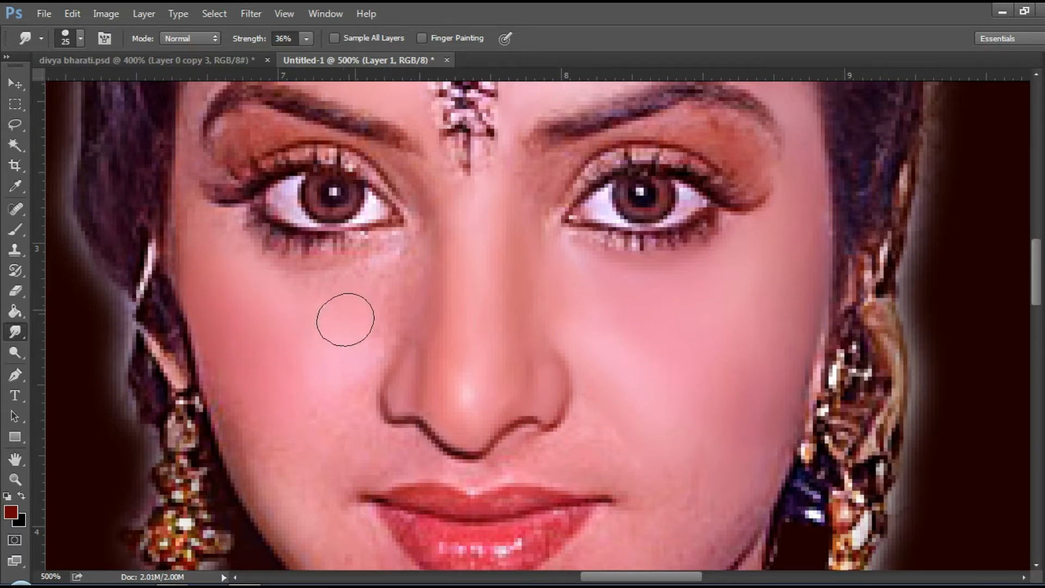
pyautogui.scroll(-2, 313, 440)
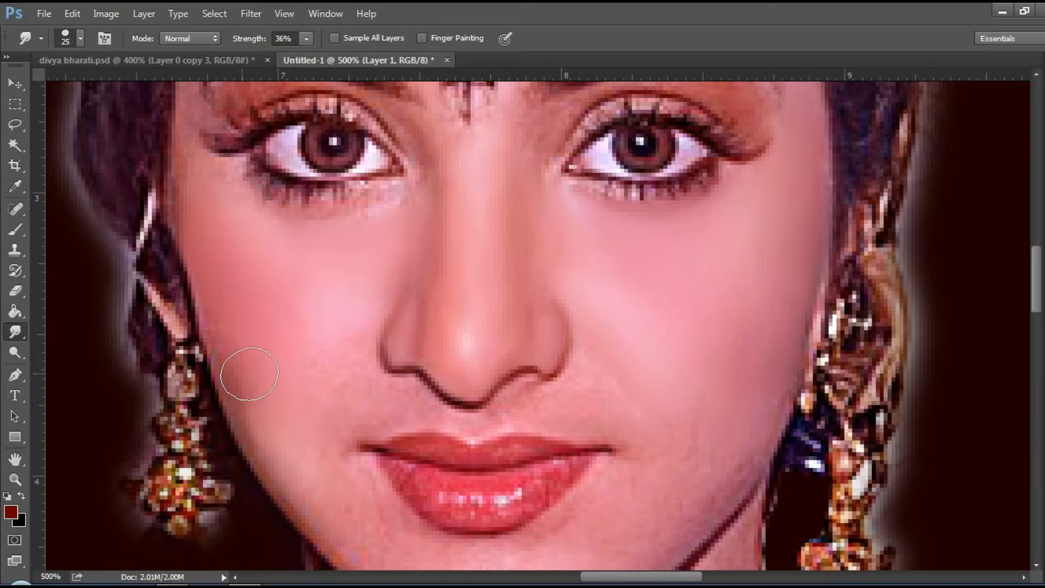
# Smudge the skin beside the left nostril and above the upper lip, reducing the brush to 15 px
pyautogui.scroll(-1, 298, 455)
pyautogui.scroll(-3, 364, 391)
pyautogui.moveTo(394, 292); pyautogui.dragTo(415, 210)
pyautogui.press('[')
pyautogui.click(362, 259)
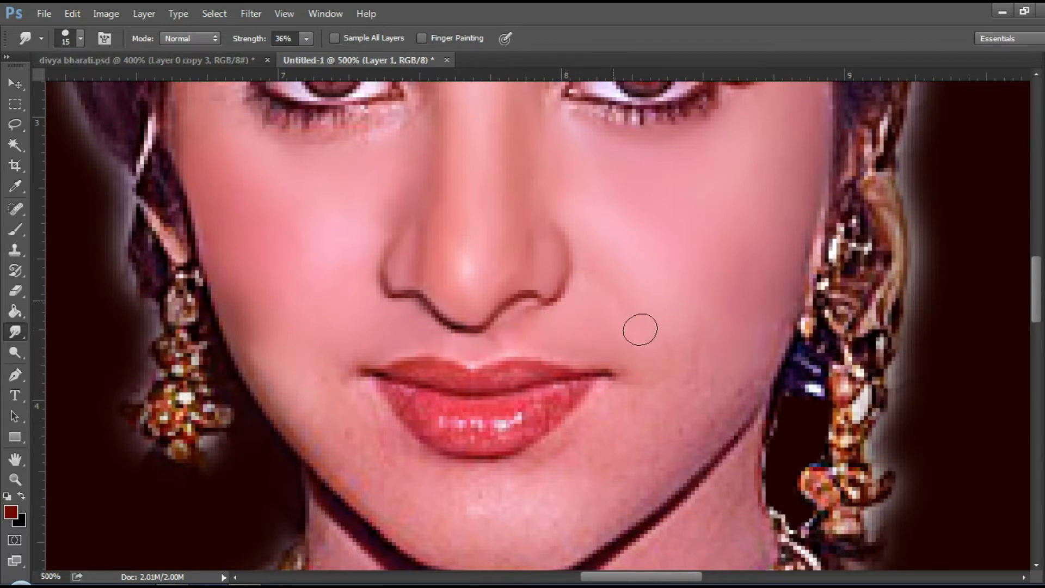
# Smooth the lower cheeks and jaw on both sides of the mouth with a 20 px Smudge brush
pyautogui.click(588, 475)
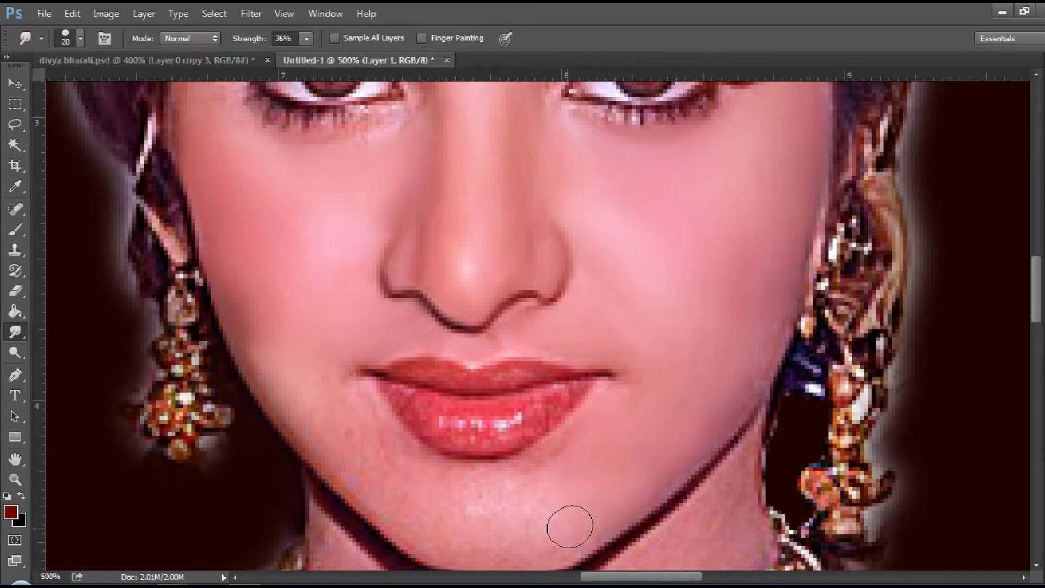
pyautogui.scroll(-1, 571, 523)
pyautogui.click(266, 329)
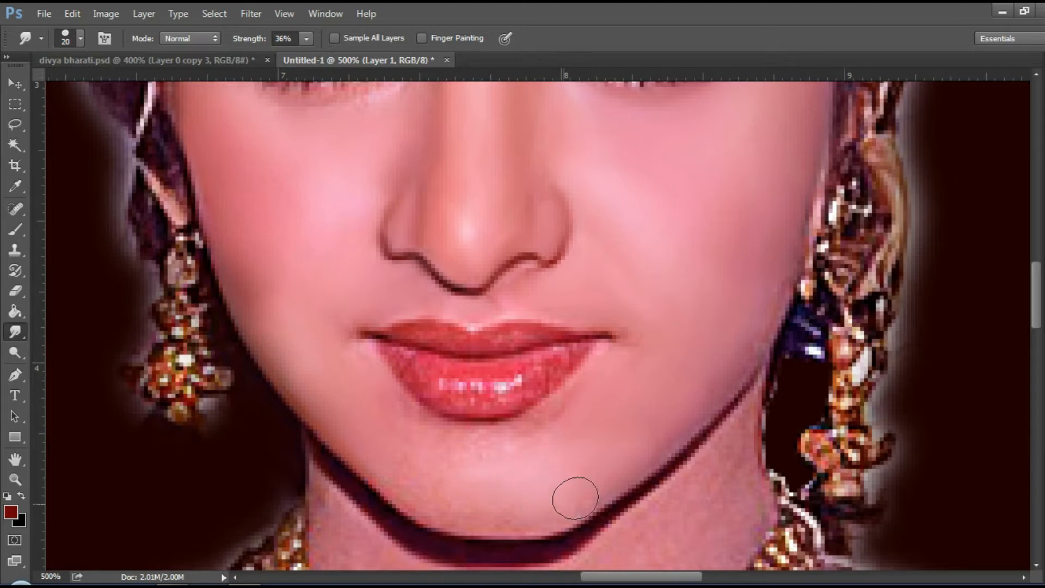
# Smooth the chin and the skin around the lower lip with a 15 px Smudge brush
pyautogui.press('[')
pyautogui.click(494, 447)
pyautogui.moveTo(561, 408); pyautogui.dragTo(419, 421)
pyautogui.moveTo(342, 347); pyautogui.dragTo(763, 287)
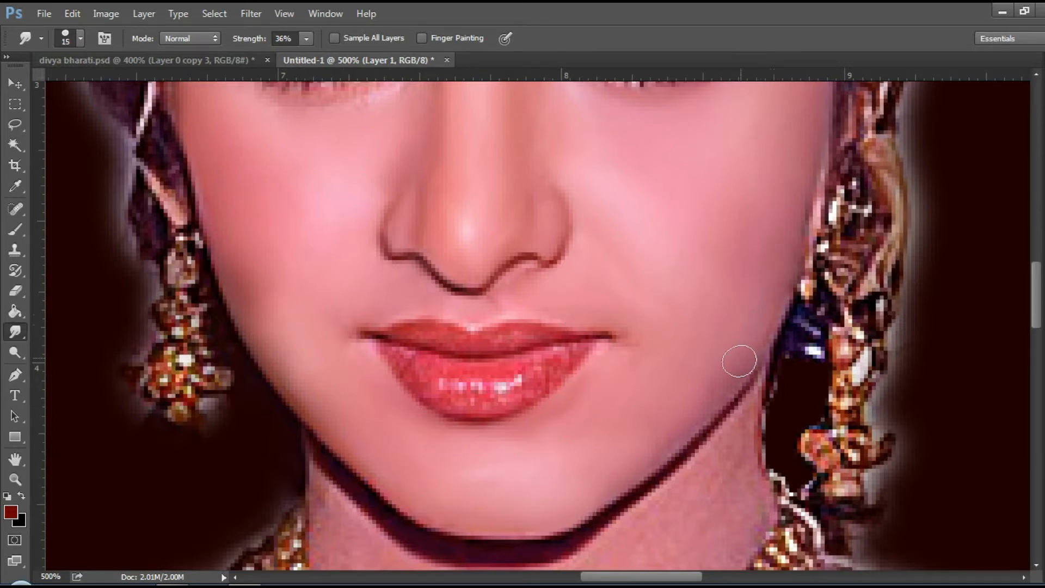
# Smooth the skin along the left jawline with a 15 px Smudge brush
pyautogui.moveTo(392, 506)
pyautogui.mouseDown()
pyautogui.moveTo(366, 485)
pyautogui.moveTo(387, 406)
pyautogui.moveTo(311, 374)
pyautogui.mouseUp()
pyautogui.scroll(1, 311, 374)
pyautogui.scroll(2, 311, 374)
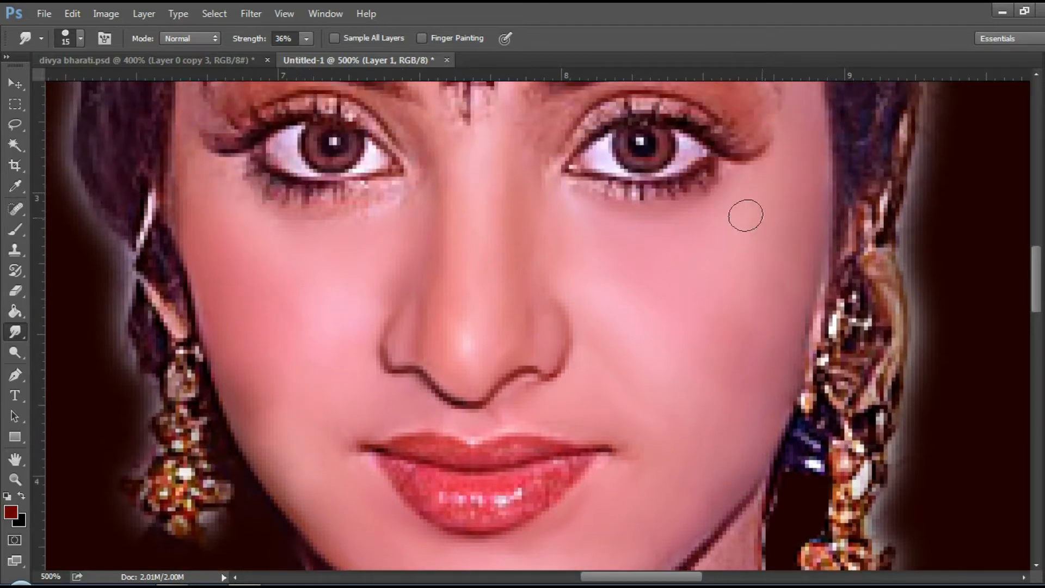
# Smooth the neck skin between the chin shadow and the necklace with a 30 px Smudge brush
pyautogui.scroll(-14, 357, 389)
pyautogui.press(']')
pyautogui.scroll(2, 636, 203)
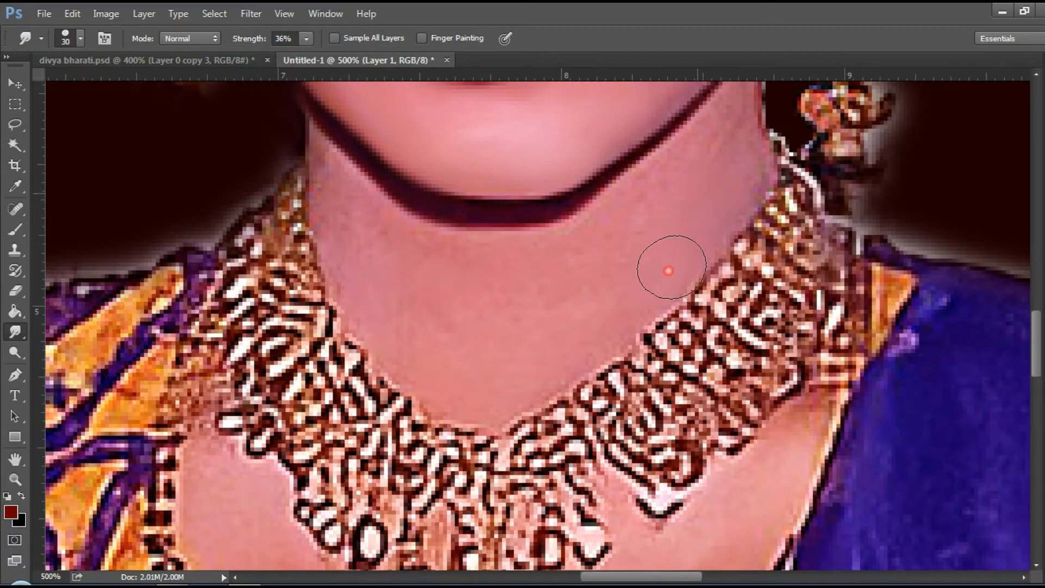
pyautogui.click(615, 322)
pyautogui.moveTo(614, 323)
pyautogui.mouseDown()
pyautogui.moveTo(357, 257)
pyautogui.moveTo(546, 275)
pyautogui.moveTo(464, 268)
pyautogui.moveTo(398, 354)
pyautogui.mouseUp()
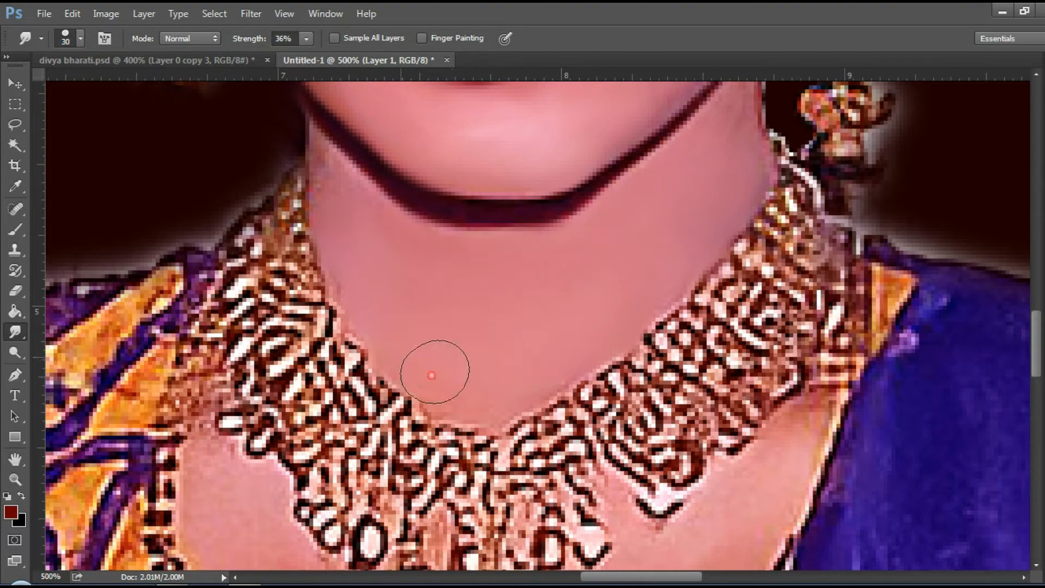
# Smooth the left and right edges of the neck beside the jaw shadow and necklace with a 10 px Smudge brush
pyautogui.press('[')
pyautogui.press('[')
pyautogui.moveTo(370, 272); pyautogui.dragTo(329, 188)
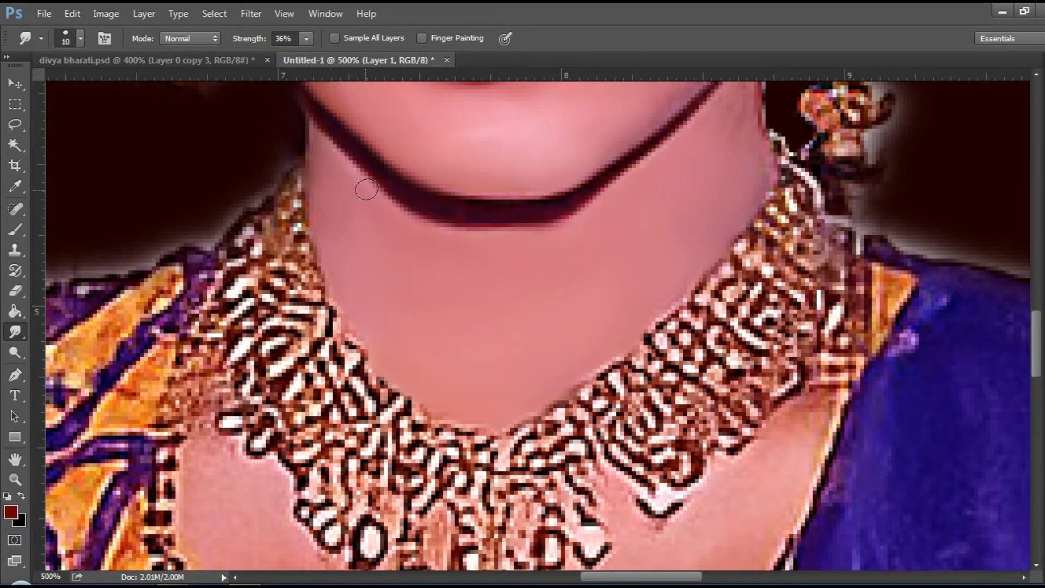
pyautogui.scroll(3, 729, 212)
pyautogui.moveTo(696, 167); pyautogui.dragTo(602, 303)
pyautogui.scroll(-2, 661, 321)
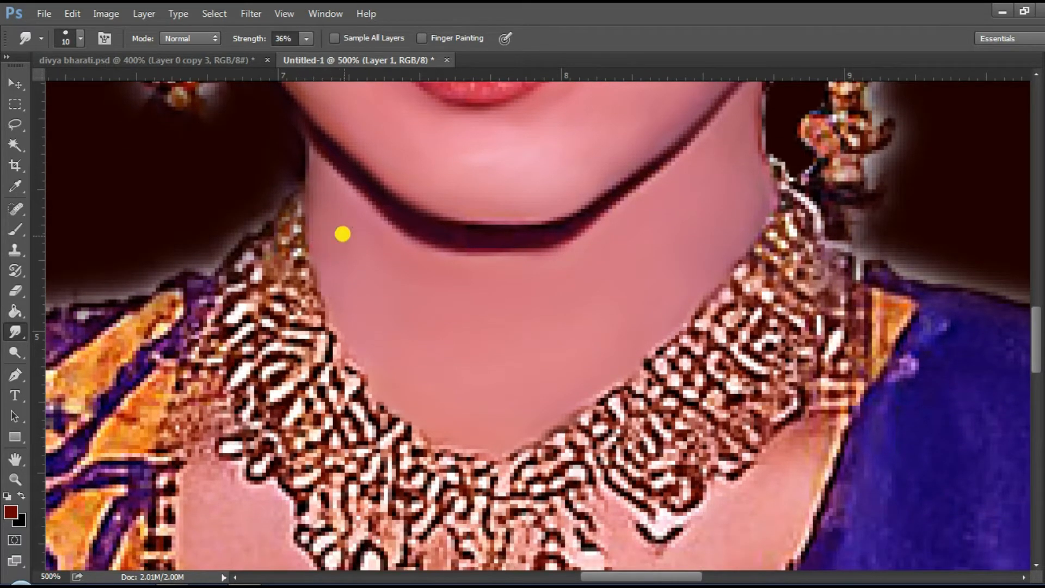
# Smooth the chest skin between the necklace and the blouse neckline with a 25 px Smudge brush
pyautogui.scroll(-10, 333, 221)
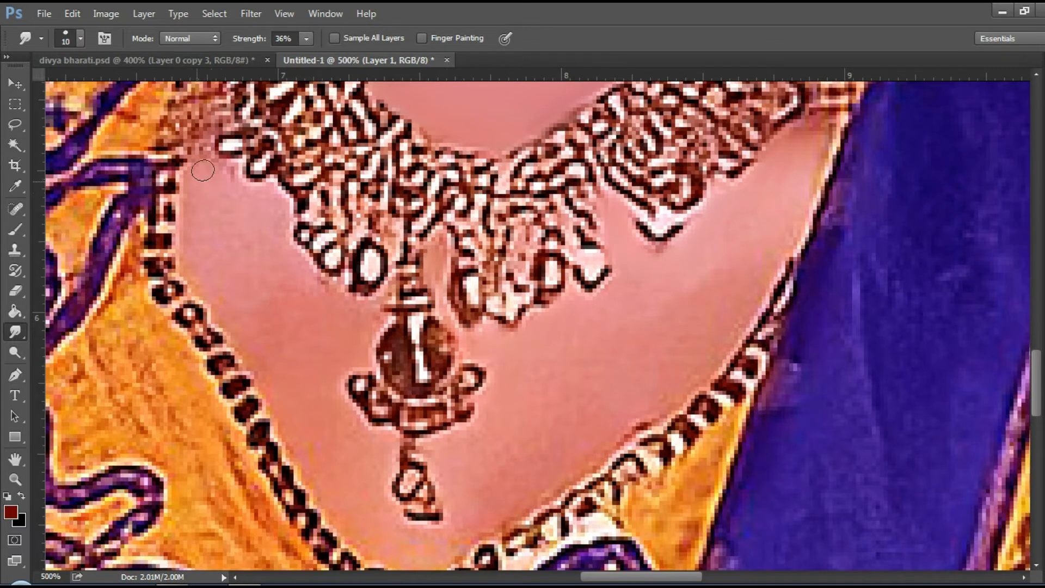
pyautogui.moveTo(270, 300)
pyautogui.mouseDown()
pyautogui.moveTo(252, 324)
pyautogui.moveTo(223, 279)
pyautogui.mouseUp()
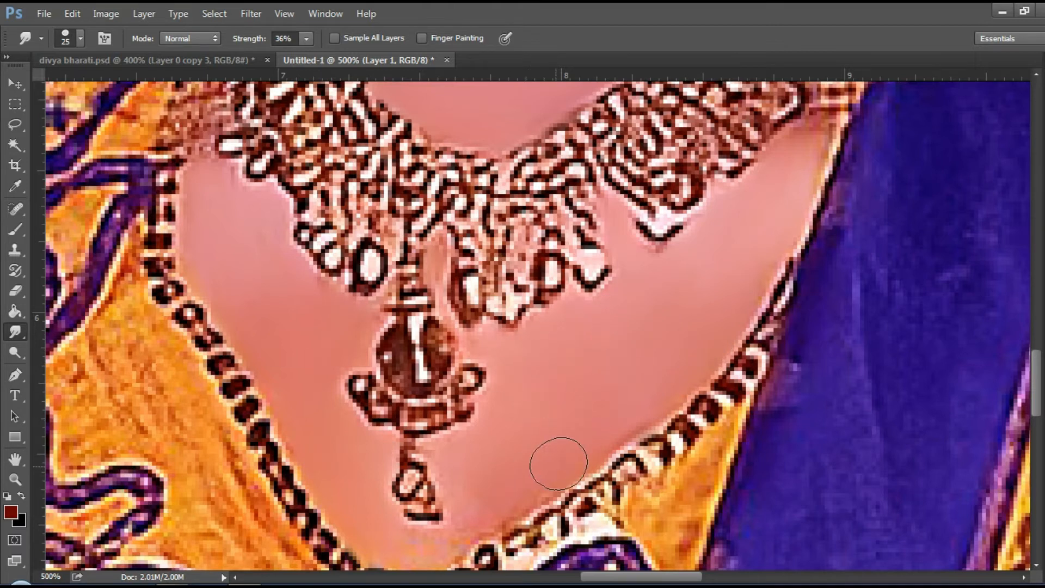
pyautogui.scroll(-2, 556, 460)
# Smooth the chest skin along the beaded neckline and the blue sash edge with a 15 px Smudge brush
pyautogui.press('[')
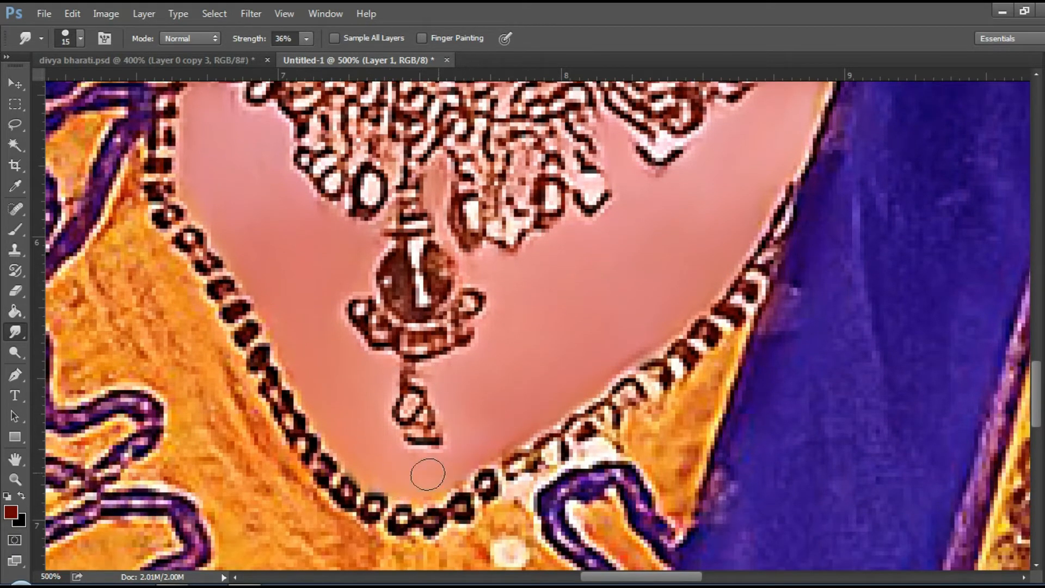
pyautogui.scroll(2, 231, 190)
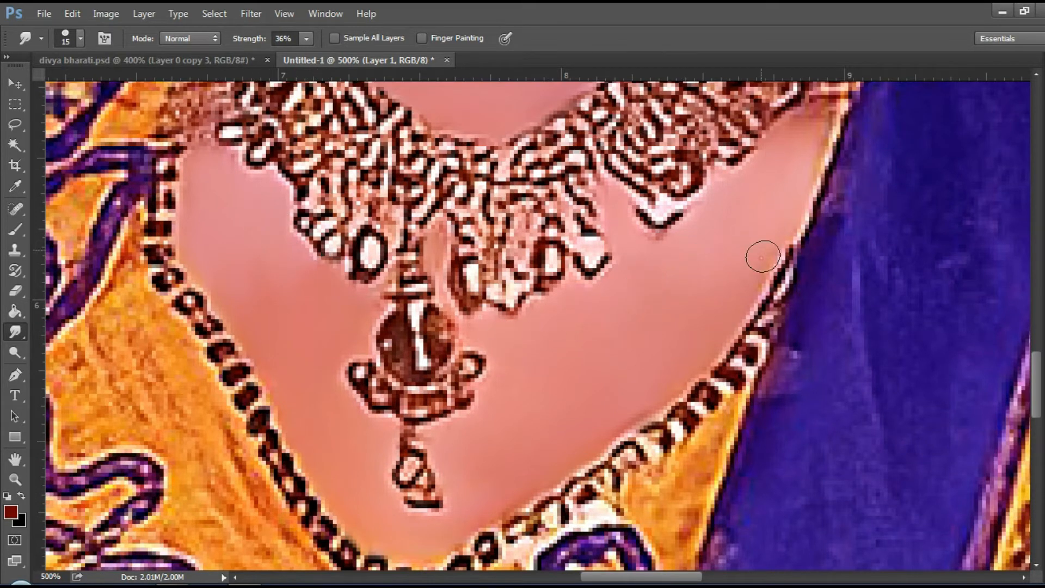
pyautogui.moveTo(801, 162); pyautogui.dragTo(816, 186)
pyautogui.scroll(3, 296, 294)
pyautogui.scroll(-3, 296, 300)
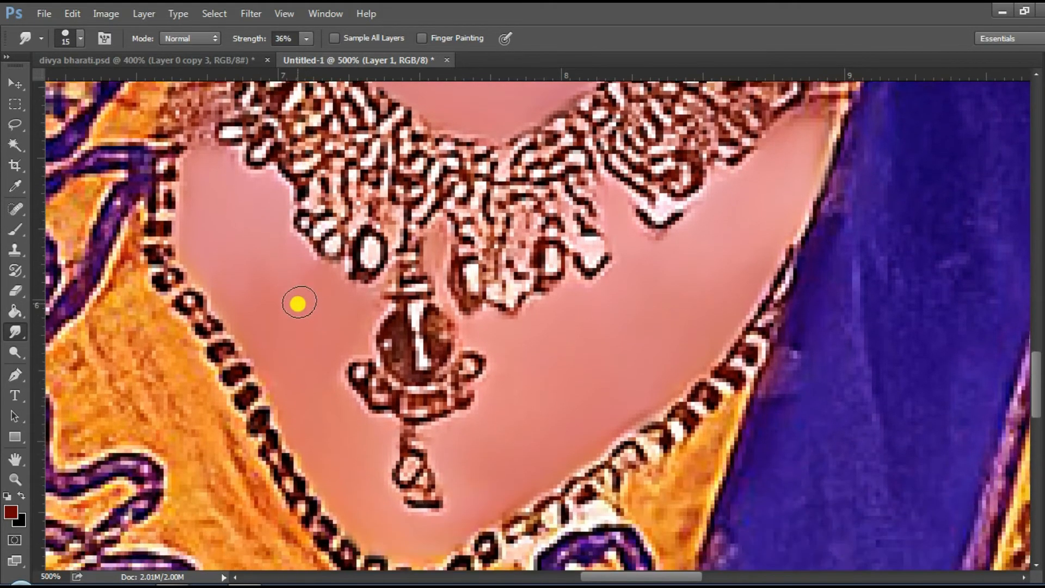
# Smudge the orange blouse fabric along the left side of the neckline with a 15 px brush at 49% strength
pyautogui.hotkey('ctrl', '-')
pyautogui.hotkey('ctrl', '-')
pyautogui.hotkey('ctrl', '-')
pyautogui.moveTo(345, 381)
pyautogui.mouseDown()
pyautogui.moveTo(340, 396)
pyautogui.moveTo(326, 344)
pyautogui.mouseUp()
pyautogui.moveTo(437, 509); pyautogui.dragTo(362, 463)
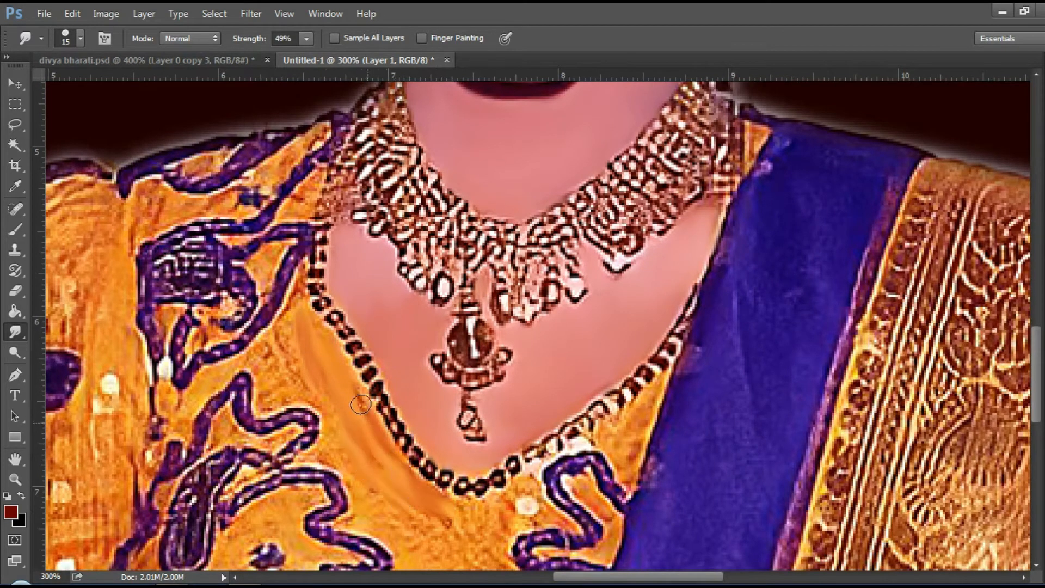
# Switch the Smudge tool to a 35 px textured brush tip for the blouse fabric
pyautogui.rightClick(360, 403)
pyautogui.click(402, 513)
pyautogui.click(333, 434)
pyautogui.scroll(-3, 333, 433)
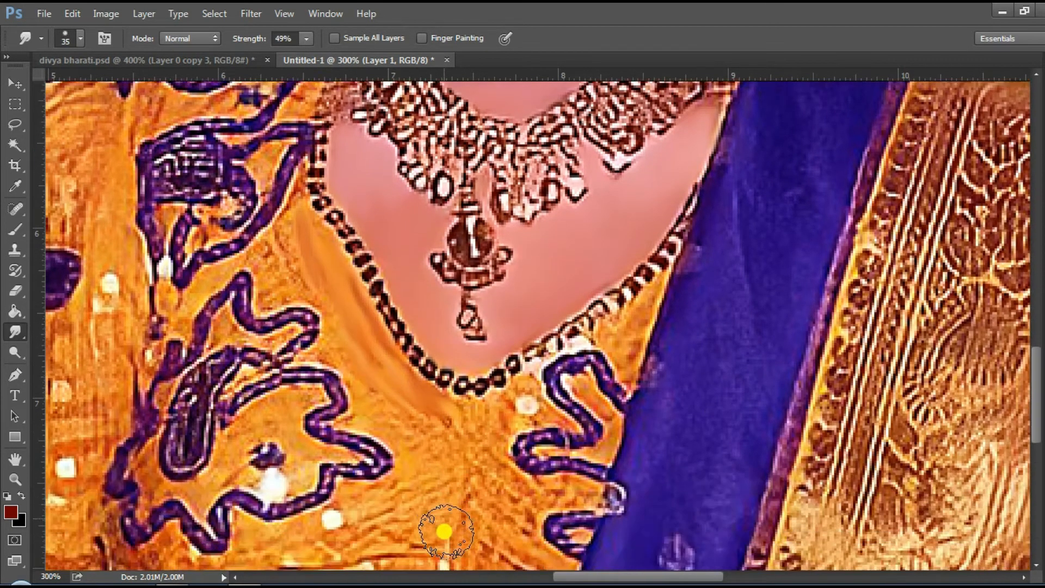
pyautogui.scroll(-2, 444, 531)
# Smudge the orange fabric below the left purple motif with an 18 px textured brush at 56% strength
pyautogui.rightClick(516, 435)
pyautogui.moveTo(605, 379); pyautogui.dragTo(602, 379)
pyautogui.click(456, 421)
pyautogui.moveTo(247, 40); pyautogui.dragTo(253, 40)
pyautogui.press('F5')
pyautogui.click(877, 361)
pyautogui.press('F5')
pyautogui.moveTo(436, 484)
pyautogui.mouseDown()
pyautogui.moveTo(434, 453)
pyautogui.moveTo(339, 488)
pyautogui.moveTo(241, 493)
pyautogui.moveTo(188, 513)
pyautogui.mouseUp()
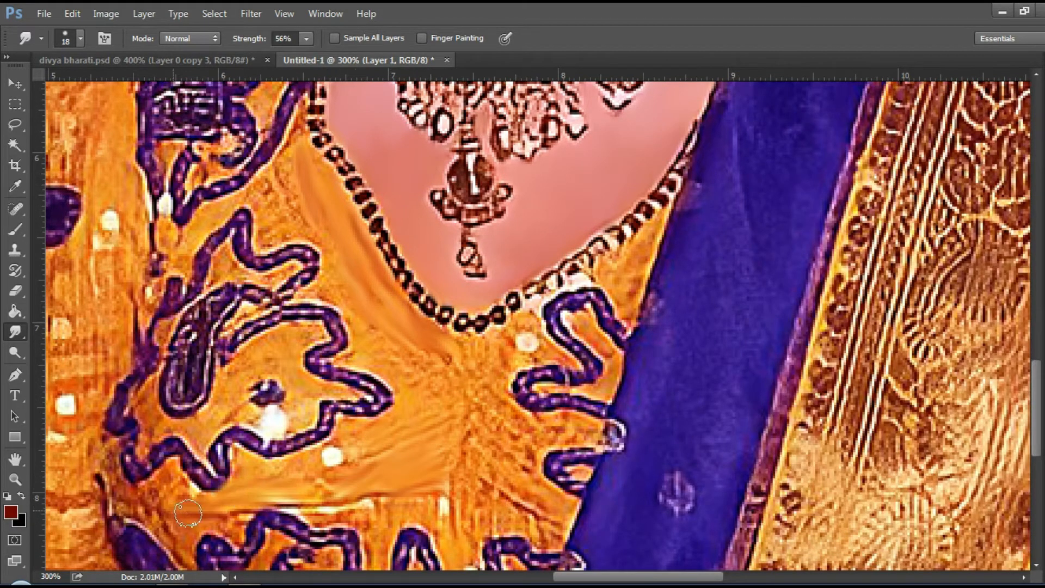
# Smudge the purple motif outlines and the surrounding orange fabric below the neckline with the 18 px textured brush
pyautogui.moveTo(373, 434)
pyautogui.mouseDown()
pyautogui.moveTo(280, 443)
pyautogui.moveTo(208, 481)
pyautogui.moveTo(144, 400)
pyautogui.moveTo(256, 357)
pyautogui.moveTo(321, 403)
pyautogui.moveTo(378, 388)
pyautogui.moveTo(305, 307)
pyautogui.moveTo(291, 262)
pyautogui.mouseUp()
pyautogui.moveTo(366, 334)
pyautogui.mouseDown()
pyautogui.moveTo(293, 266)
pyautogui.moveTo(287, 204)
pyautogui.mouseUp()
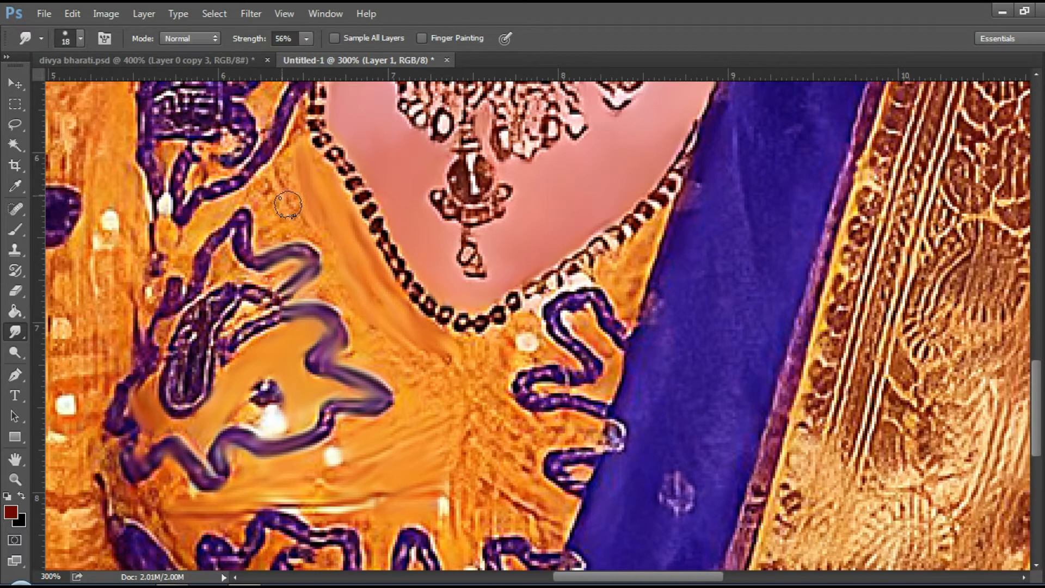
pyautogui.moveTo(408, 350)
pyautogui.mouseDown()
pyautogui.moveTo(492, 437)
pyautogui.moveTo(502, 409)
pyautogui.moveTo(478, 350)
pyautogui.moveTo(453, 406)
pyautogui.mouseUp()
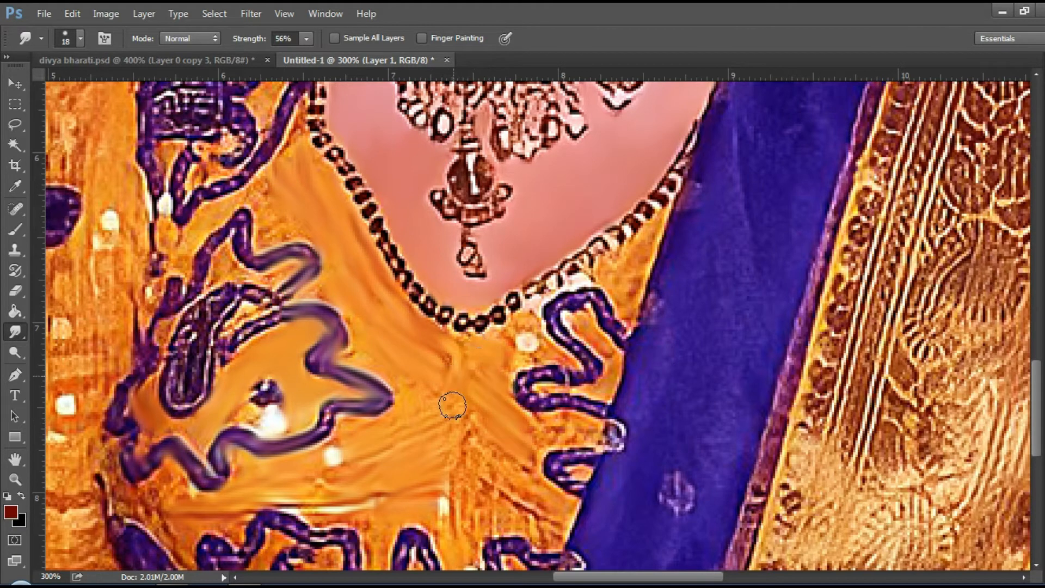
# Smudge the lower part of the blue sash with a 30 px textured brush at 56% strength
pyautogui.scroll(-5, 452, 406)
pyautogui.press(']')
pyautogui.press(']')
pyautogui.moveTo(672, 430)
pyautogui.mouseDown()
pyautogui.moveTo(659, 461)
pyautogui.moveTo(634, 393)
pyautogui.moveTo(635, 349)
pyautogui.mouseUp()
pyautogui.rightClick(635, 349)
pyautogui.press('Escape')
pyautogui.press('F7')
pyautogui.press('F5')
pyautogui.press('F5')
pyautogui.scroll(3, 727, 242)
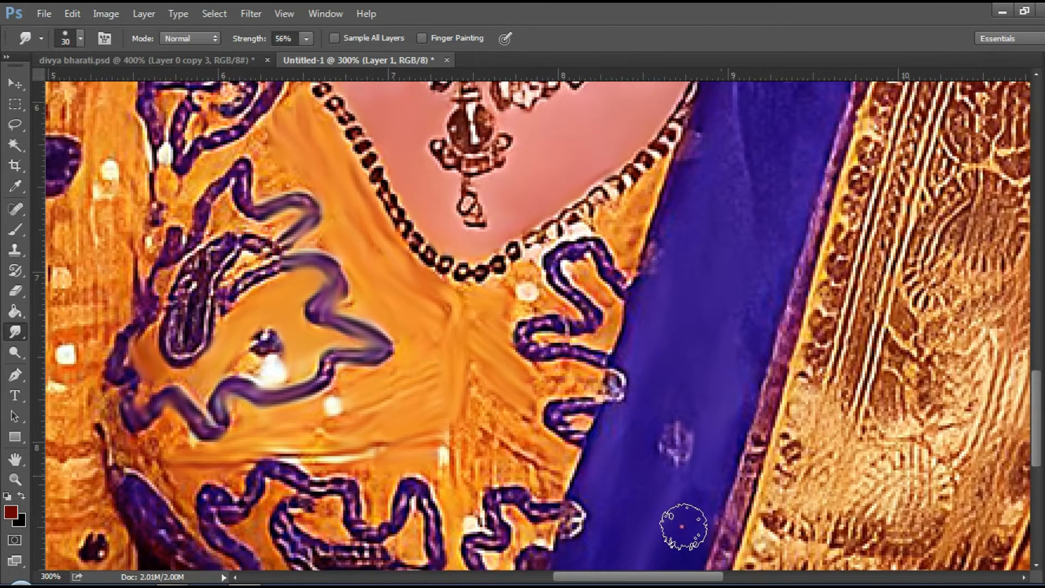
# Raise the Smudge strength to 65% and smooth the upper part of the blue sash along its gold border
pyautogui.scroll(5, 693, 378)
pyautogui.press('6')
pyautogui.press('5')
pyautogui.scroll(6, 745, 462)
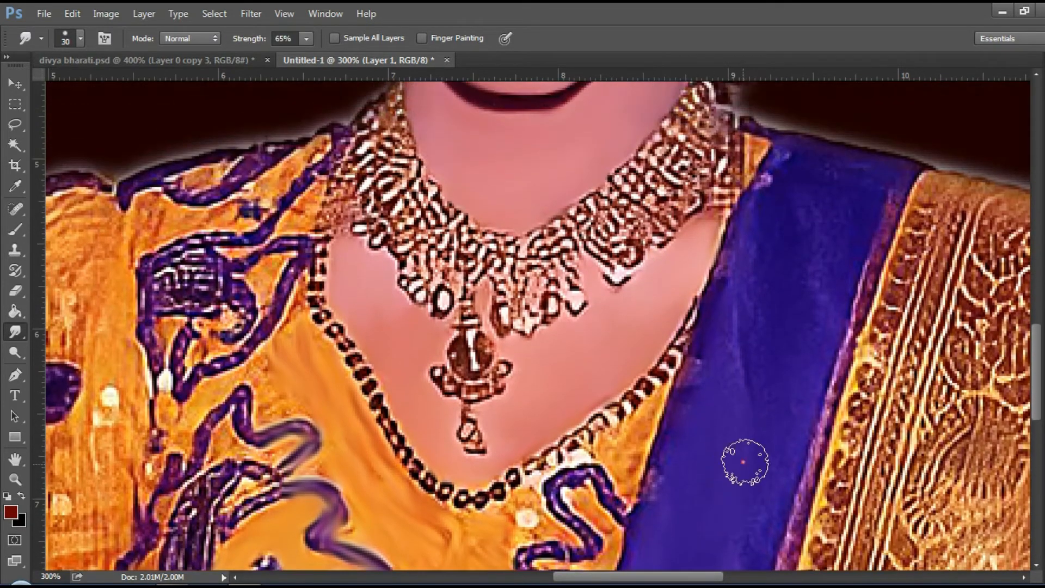
pyautogui.moveTo(863, 240); pyautogui.dragTo(795, 436)
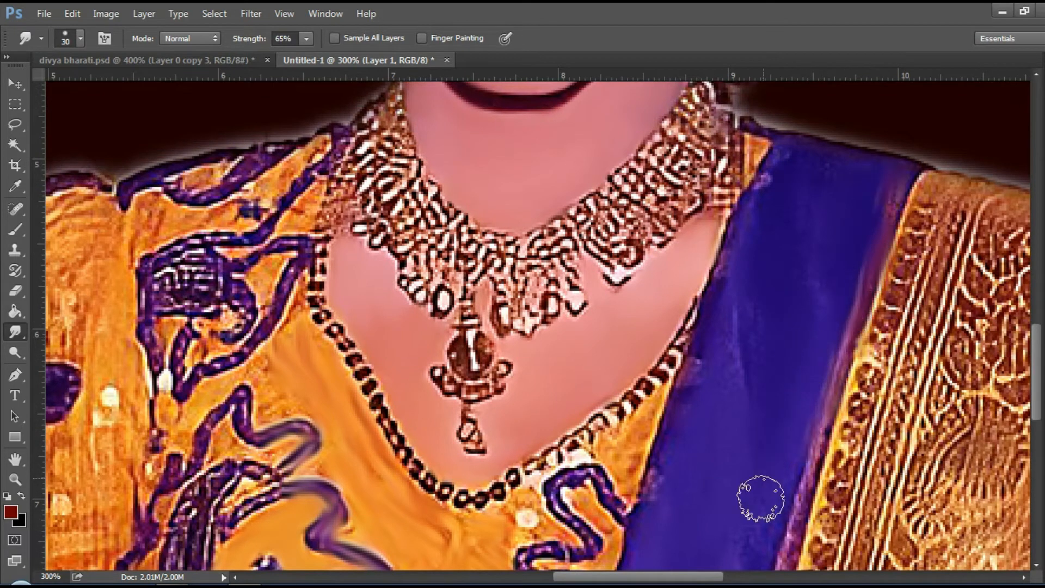
# Smudge the left sleeve's orange fabric and purple patch with the 30 px textured brush at 65% strength
pyautogui.moveTo(207, 551)
pyautogui.mouseDown()
pyautogui.moveTo(509, 489)
pyautogui.moveTo(519, 454)
pyautogui.mouseUp()
pyautogui.moveTo(384, 348)
pyautogui.mouseDown()
pyautogui.moveTo(326, 431)
pyautogui.moveTo(284, 338)
pyautogui.moveTo(378, 224)
pyautogui.moveTo(398, 233)
pyautogui.moveTo(367, 148)
pyautogui.moveTo(310, 161)
pyautogui.moveTo(346, 286)
pyautogui.moveTo(320, 226)
pyautogui.mouseUp()
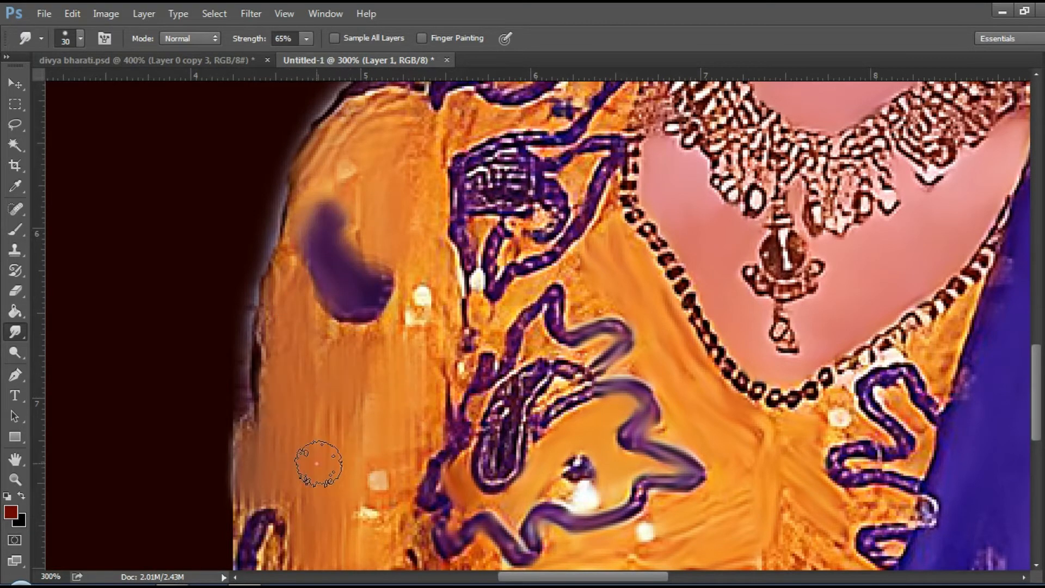
pyautogui.scroll(-3, 318, 463)
pyautogui.moveTo(607, 214)
pyautogui.mouseDown()
pyautogui.moveTo(576, 185)
pyautogui.moveTo(511, 221)
pyautogui.moveTo(455, 275)
pyautogui.moveTo(534, 254)
pyautogui.moveTo(589, 267)
pyautogui.moveTo(622, 207)
pyautogui.mouseUp()
# Smudge the orange fabric and purple motifs on the left shoulder with a 20 px textured brush
pyautogui.press('[')
pyautogui.scroll(3, 490, 272)
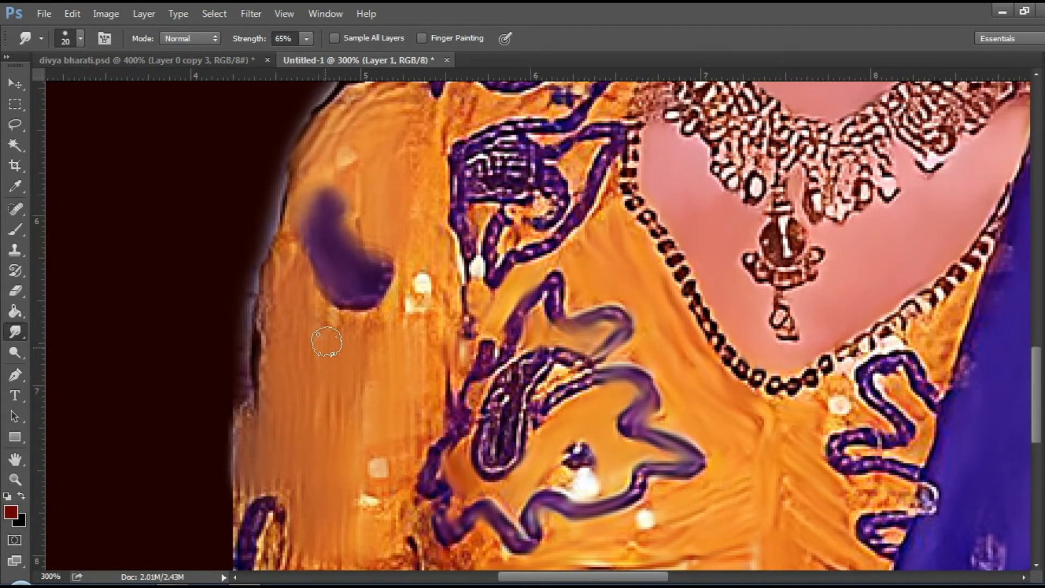
pyautogui.scroll(2, 451, 206)
pyautogui.moveTo(467, 162)
pyautogui.mouseDown()
pyautogui.moveTo(482, 178)
pyautogui.moveTo(493, 116)
pyautogui.moveTo(523, 147)
pyautogui.moveTo(624, 111)
pyautogui.moveTo(591, 167)
pyautogui.mouseUp()
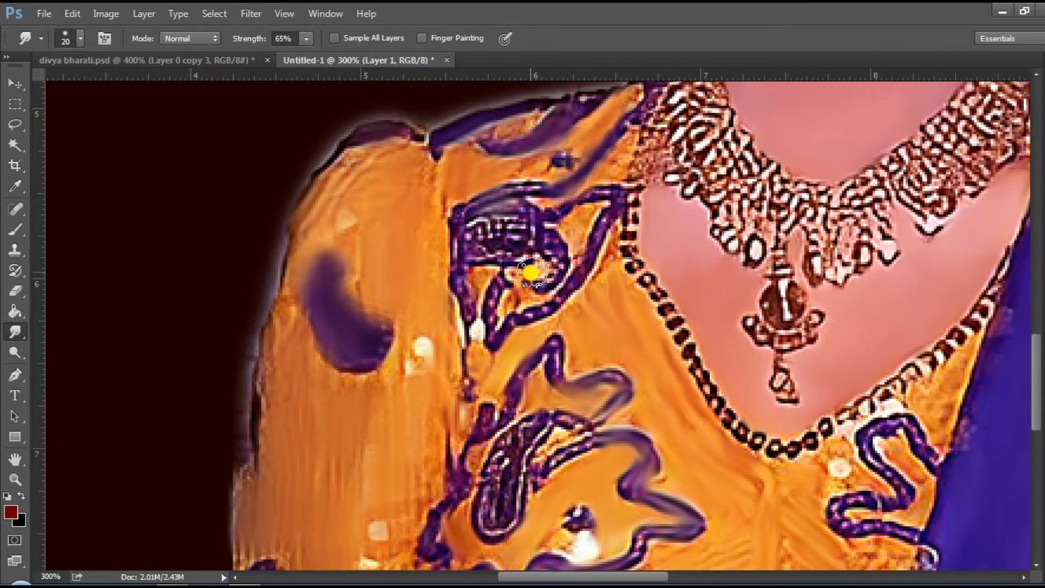
# Smudge the right eye's upper lid and lash line, reducing the textured brush from 10 px to 6 px
pyautogui.hotkey('ctrl', '-')
pyautogui.hotkey('ctrl', '-')
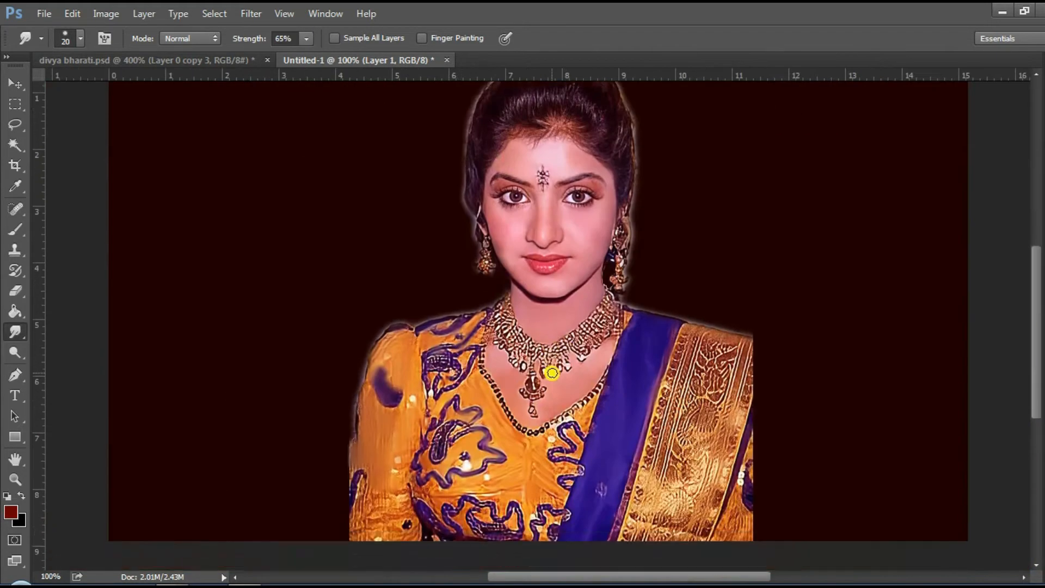
pyautogui.press('z')
pyautogui.click(632, 413)
pyautogui.click(684, 422)
pyautogui.press('r')
pyautogui.rightClick(545, 332)
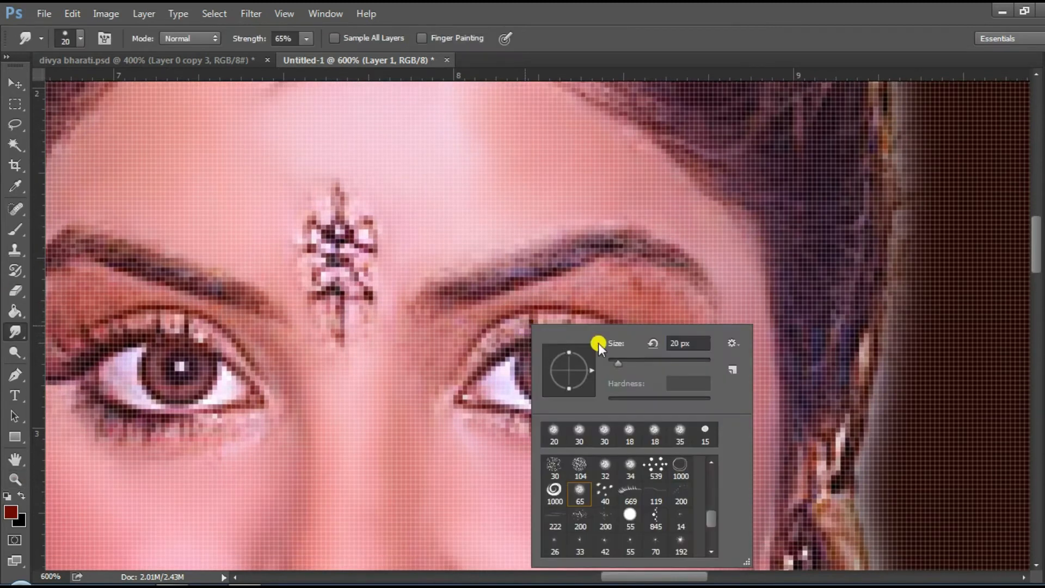
pyautogui.press('Escape')
pyautogui.keyDown('alt'); pyautogui.rightClick(603, 315); pyautogui.keyUp('alt')
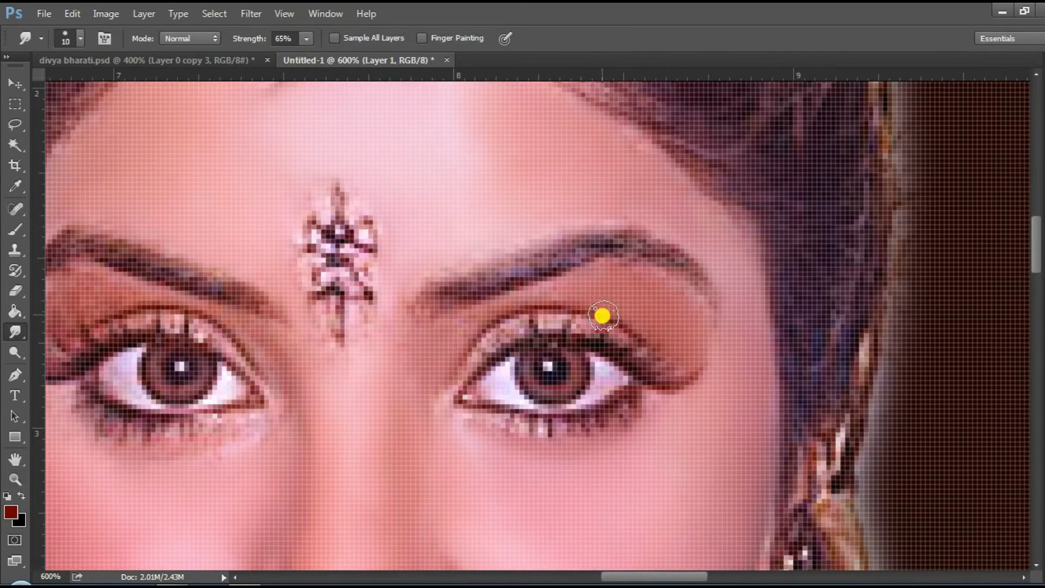
pyautogui.moveTo(535, 329)
pyautogui.mouseDown()
pyautogui.moveTo(565, 338)
pyautogui.moveTo(547, 322)
pyautogui.moveTo(587, 323)
pyautogui.moveTo(640, 359)
pyautogui.moveTo(656, 378)
pyautogui.moveTo(633, 413)
pyautogui.mouseUp()
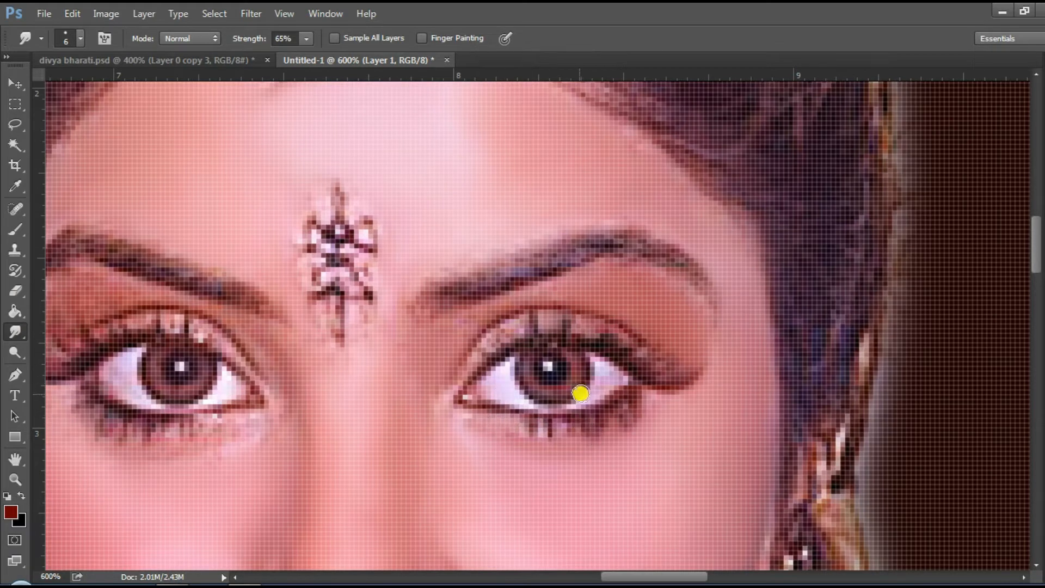
# Smudge the left eye's eyelid and lash lines, reducing the textured brush from 6 px to 4 px
pyautogui.hscroll(-5, 469, 243)
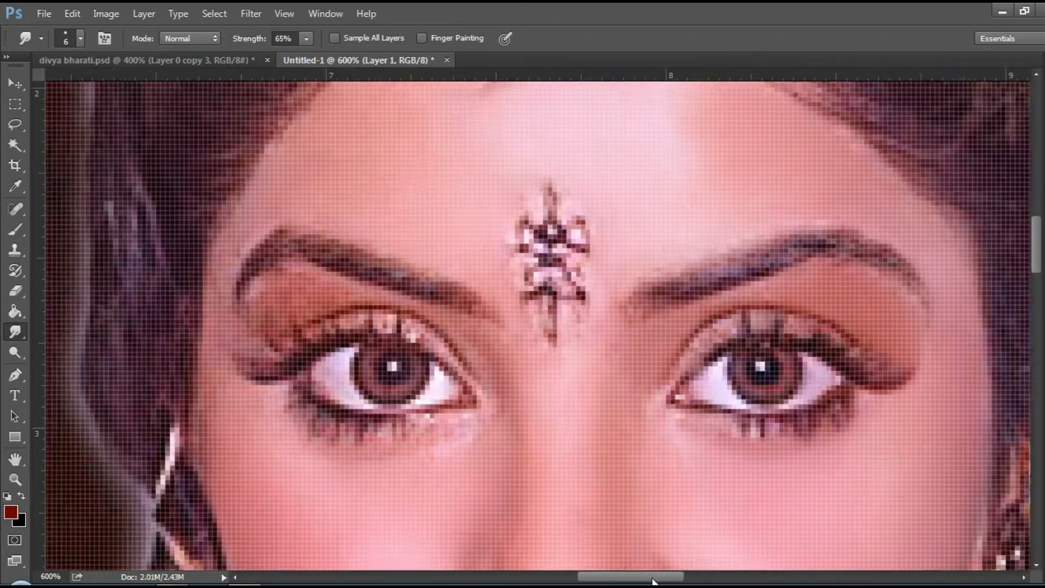
pyautogui.moveTo(436, 424)
pyautogui.mouseDown()
pyautogui.moveTo(390, 428)
pyautogui.moveTo(344, 385)
pyautogui.moveTo(337, 360)
pyautogui.mouseUp()
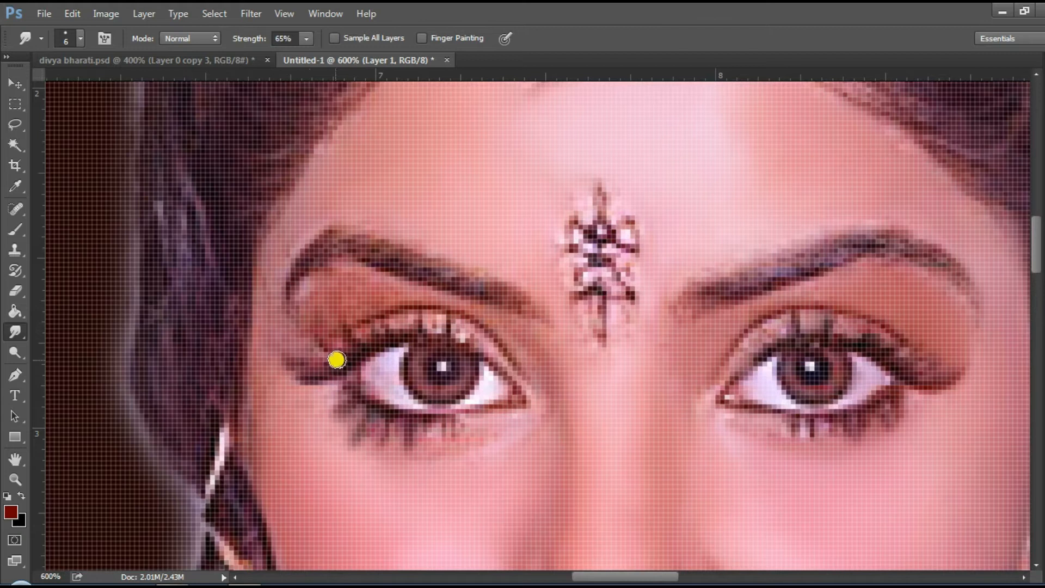
pyautogui.moveTo(444, 340); pyautogui.dragTo(514, 382)
pyautogui.press('[')
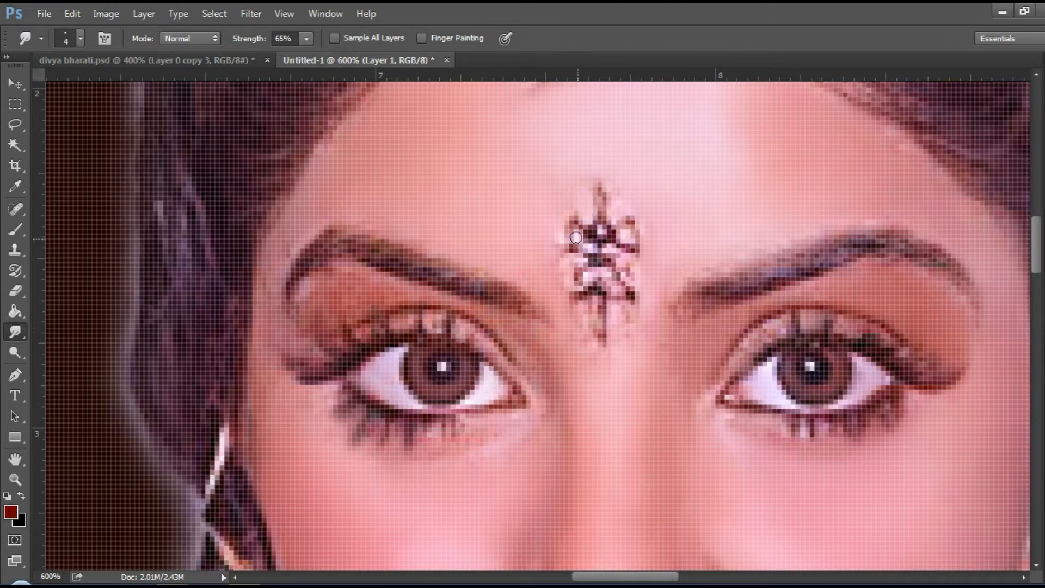
# Smooth the skin at the outer corner of the left eye with a 9 px Smudge brush
pyautogui.hotkey('ctrl', '-')
pyautogui.hotkey('ctrl', '-')
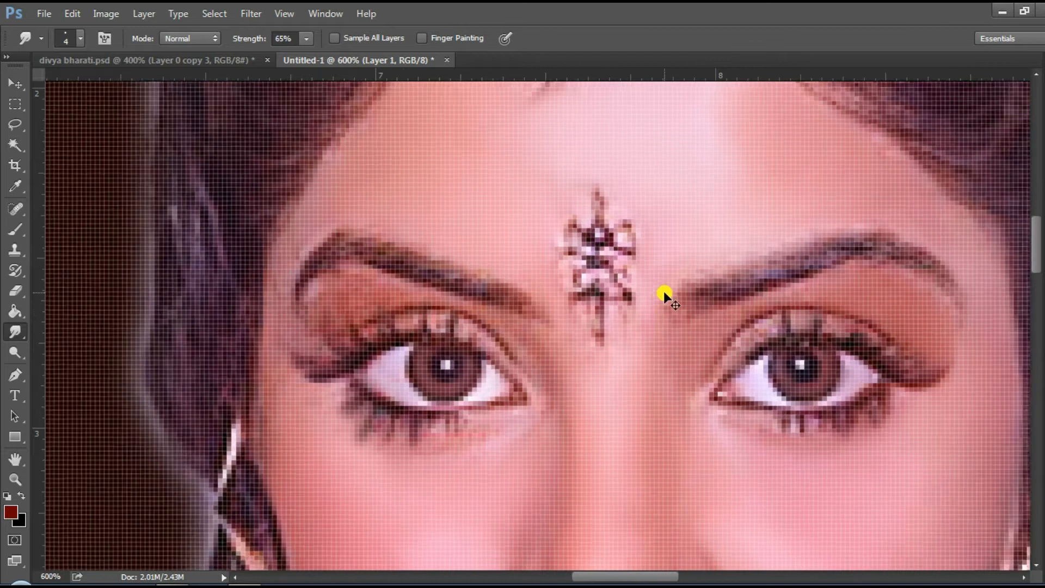
pyautogui.press(']')
pyautogui.press(']')
pyautogui.press(']')
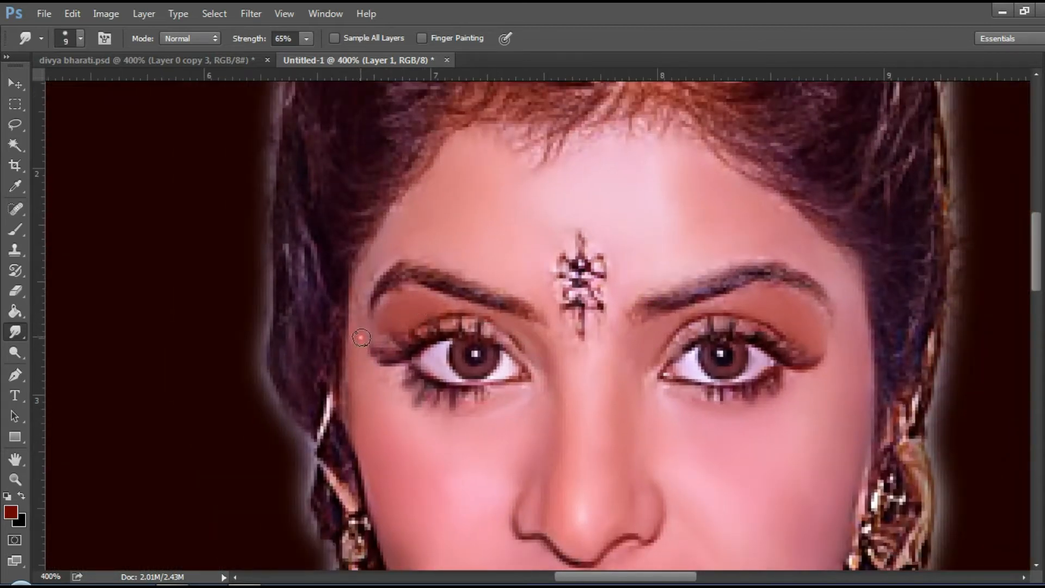
# Smooth the forehead skin above the right eyebrow with a 15 px Smudge brush
pyautogui.press(']')
pyautogui.press(']')
pyautogui.press(']')
pyautogui.press(']')
pyautogui.press(']')
pyautogui.press(']')
pyautogui.click(733, 235)
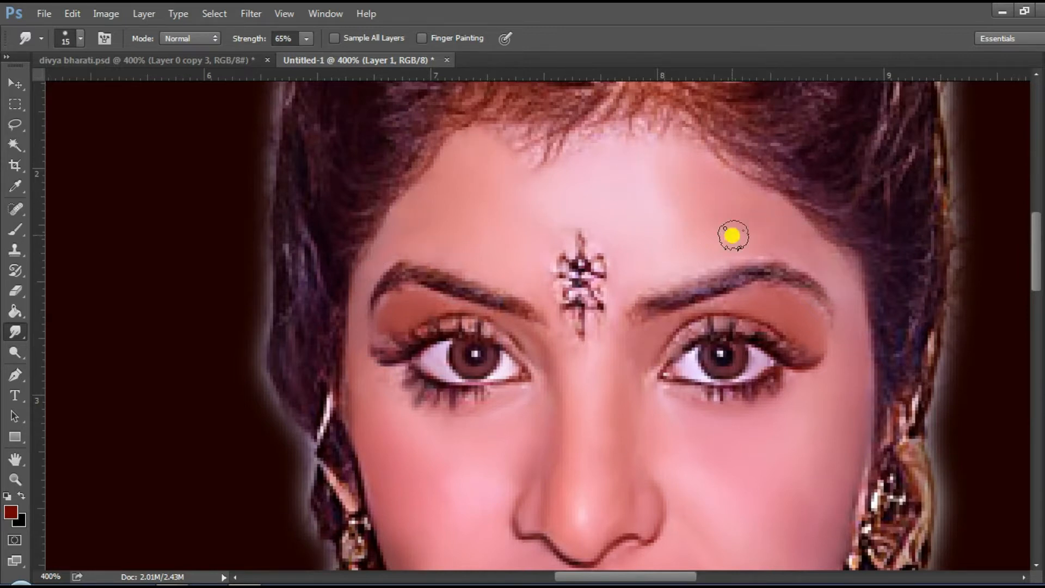
# Smooth the left cheek and the skin around the nose with a larger Smudge brush
pyautogui.scroll(-5, 822, 350)
pyautogui.press(']')
pyautogui.press(']')
pyautogui.press(']')
pyautogui.press(']')
pyautogui.press(']')
pyautogui.click(510, 399)
pyautogui.scroll(-1, 513, 401)
pyautogui.click(551, 454)
# Smooth the left cheek below the eye with a 30 px Smudge brush at 51% strength
pyautogui.press('[')
pyautogui.press('[')
pyautogui.moveTo(249, 44); pyautogui.dragTo(238, 45)
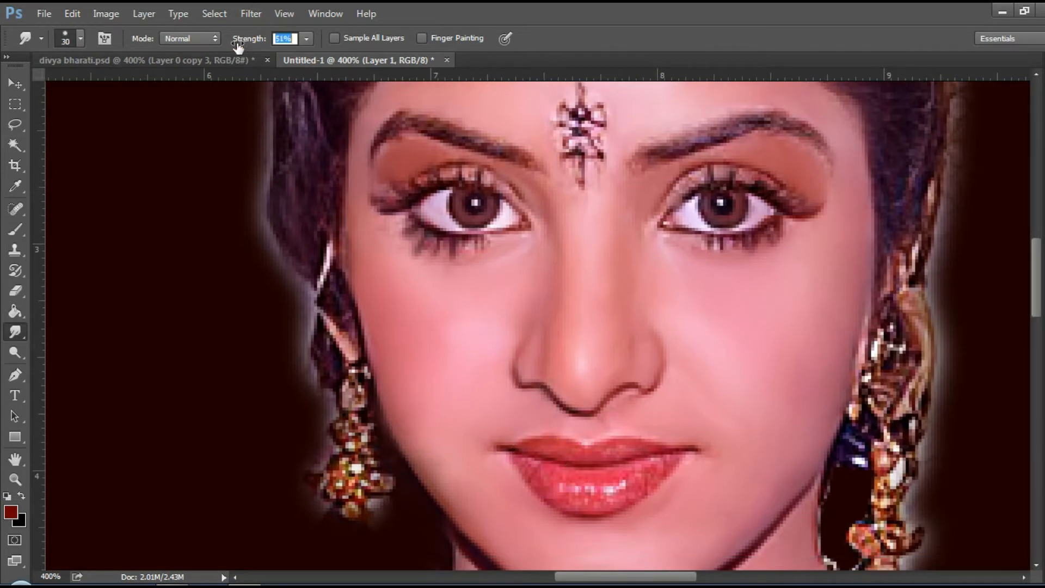
pyautogui.click(438, 345)
# Choose another brush tip for the Smudge tool and set its size to 9 px
pyautogui.scroll(2, 474, 365)
pyautogui.rightClick(511, 379)
pyautogui.scroll(-4, 550, 472)
pyautogui.click(630, 500)
pyautogui.moveTo(580, 343); pyautogui.dragTo(559, 357)
# Smudge the left and right eyebrows with a 7 px brush at 88% strength
pyautogui.click(12, 481)
pyautogui.click(455, 164)
pyautogui.click(11, 333)
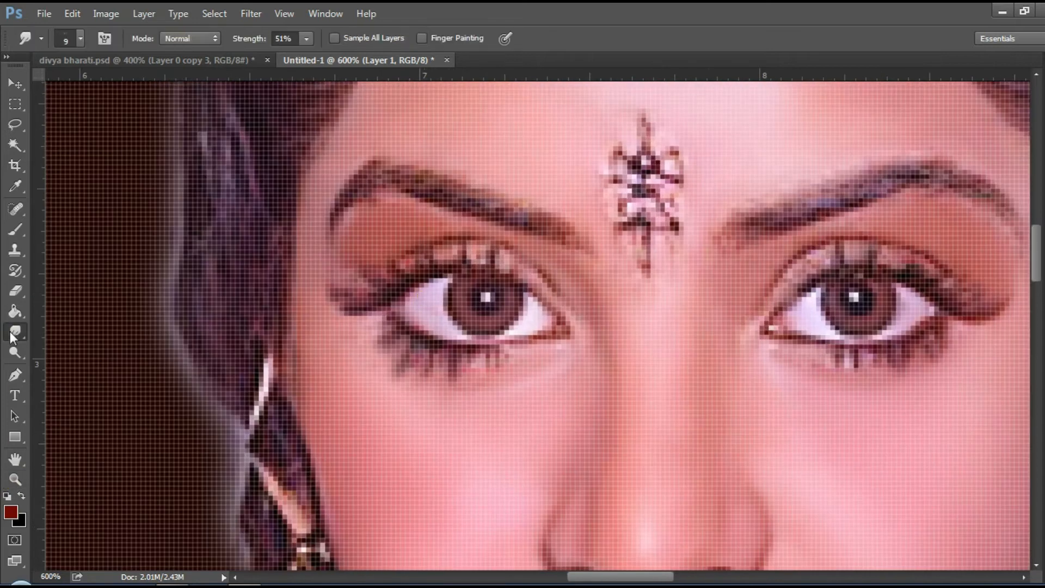
pyautogui.press('[')
pyautogui.moveTo(521, 230); pyautogui.dragTo(494, 243)
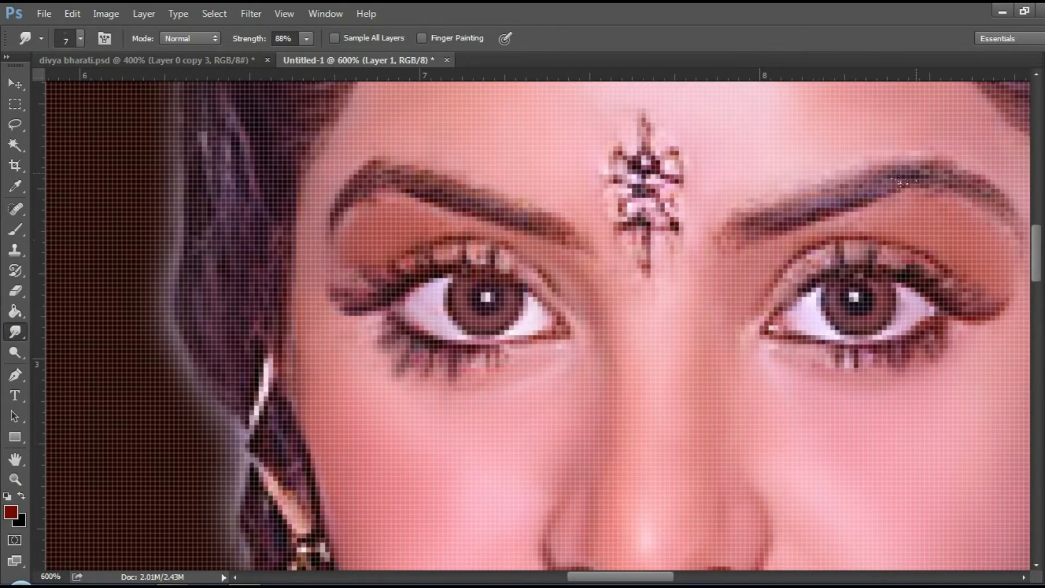
pyautogui.hotkey('ctrl', '-')
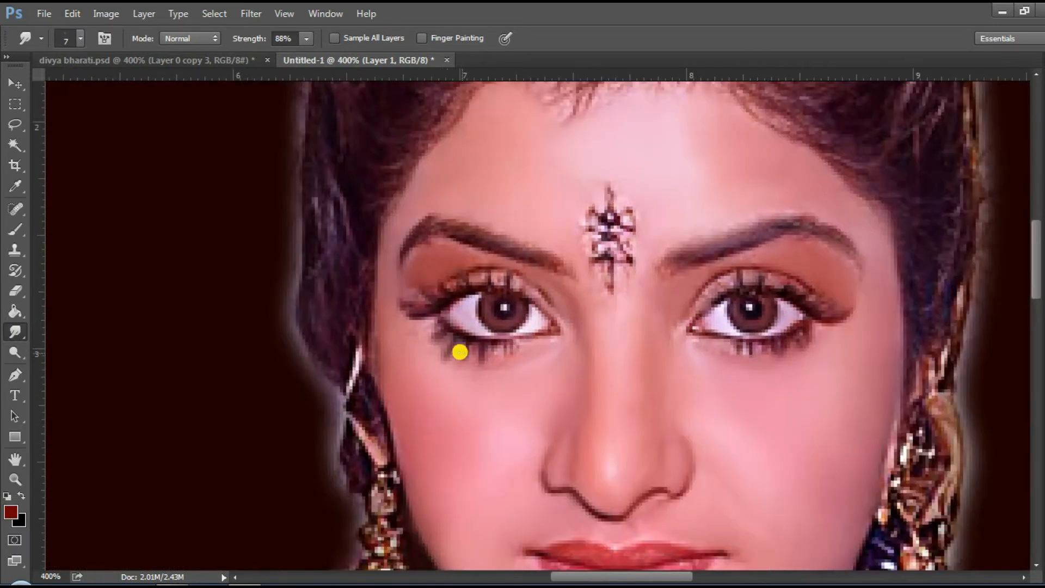
# Smudge the hair beside the left temple with a spattered brush tip at 13 px and 88% strength
pyautogui.scroll(5, 460, 352)
pyautogui.press(']')
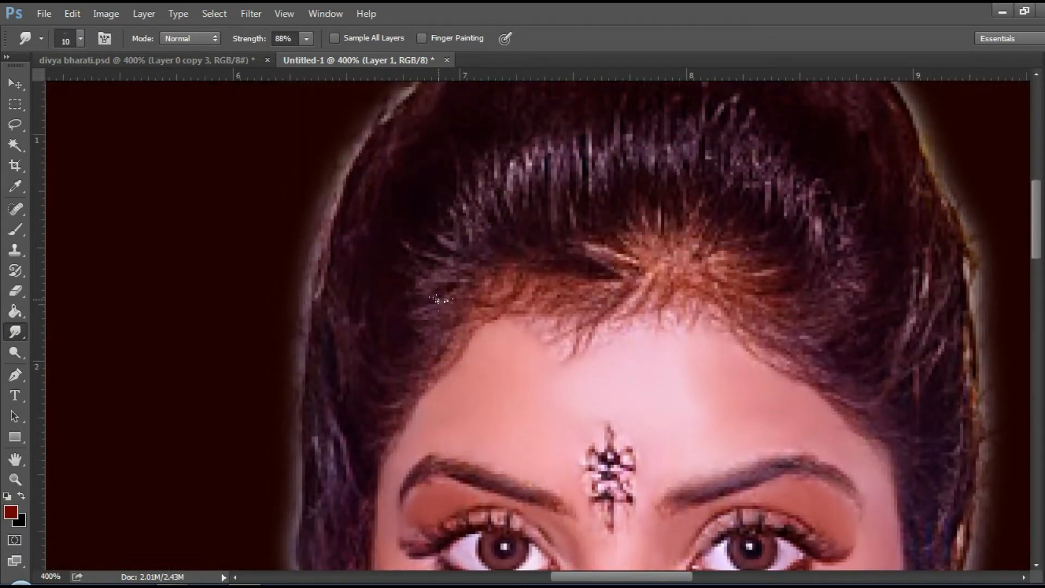
pyautogui.rightClick(440, 298)
pyautogui.click(569, 490)
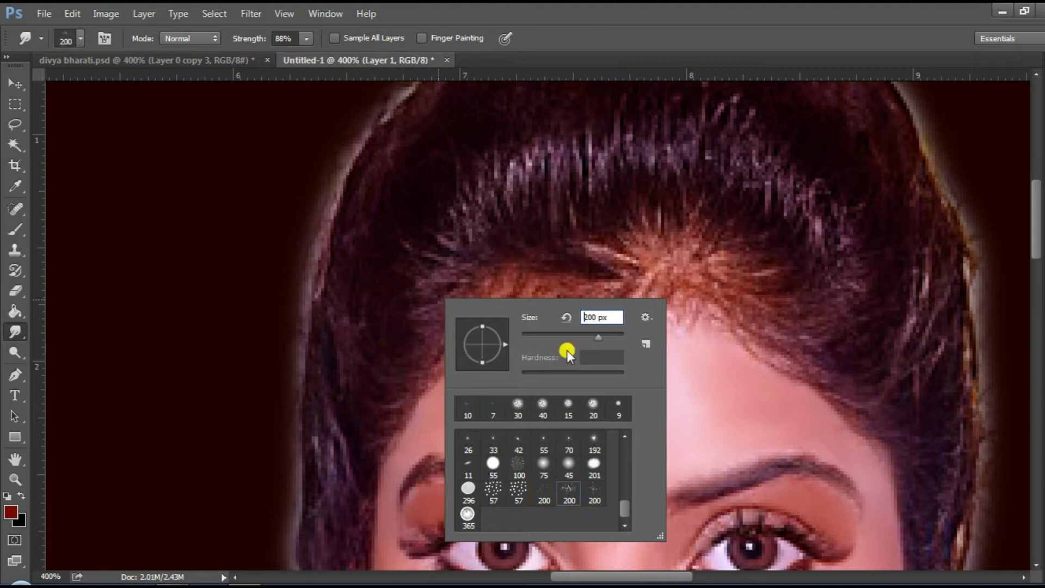
pyautogui.write('13')
pyautogui.press('Return')
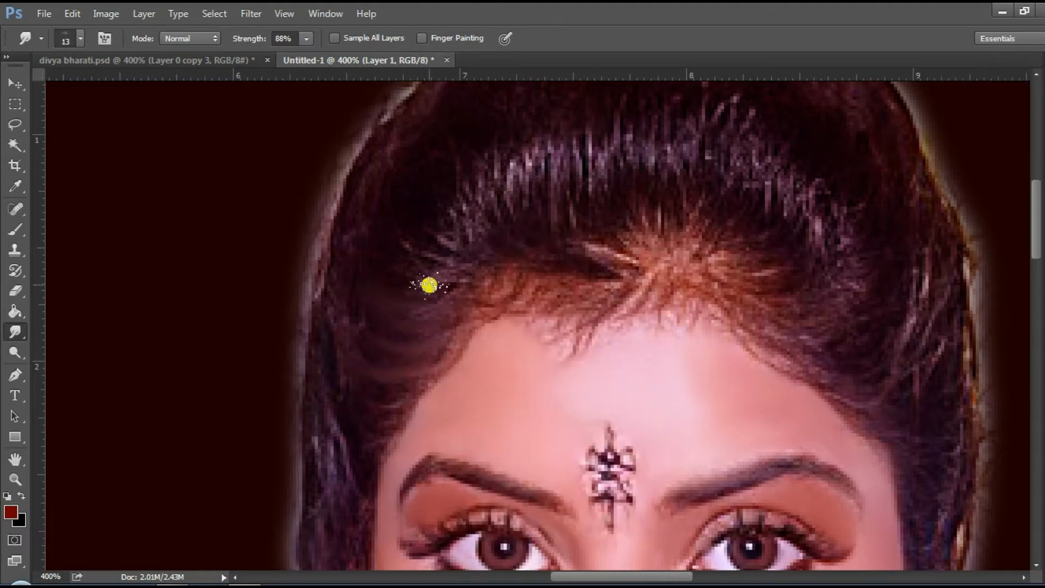
pyautogui.moveTo(429, 284)
pyautogui.mouseDown()
pyautogui.moveTo(406, 272)
pyautogui.moveTo(320, 375)
pyautogui.mouseUp()
pyautogui.click(403, 403)
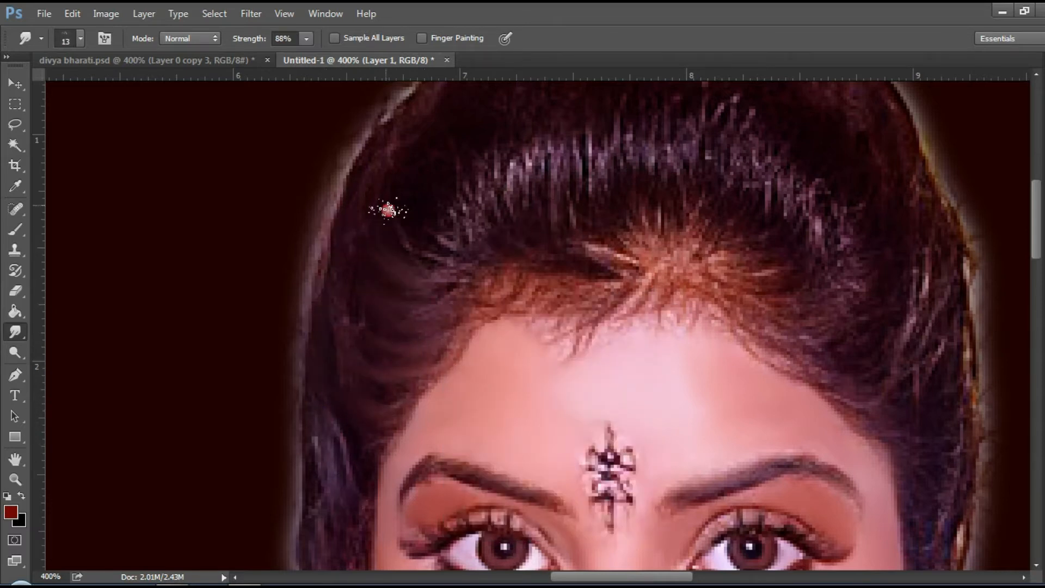
# Smudge the front hair and the hair beside the right temple with the 13 px spattered brush
pyautogui.scroll(3, 387, 209)
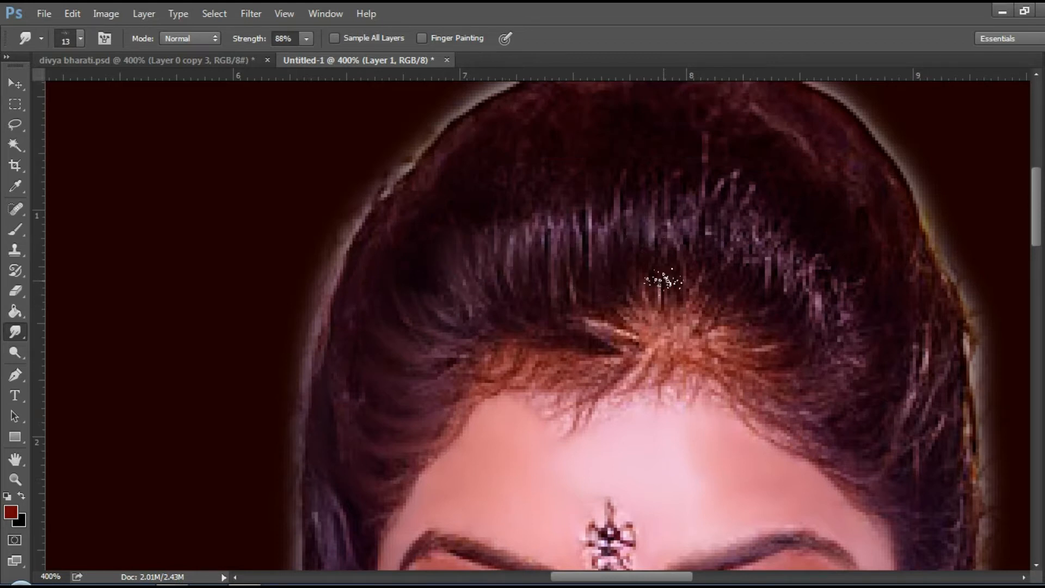
pyautogui.moveTo(783, 285)
pyautogui.mouseDown()
pyautogui.moveTo(815, 343)
pyautogui.moveTo(807, 286)
pyautogui.moveTo(810, 378)
pyautogui.moveTo(876, 338)
pyautogui.moveTo(739, 373)
pyautogui.moveTo(769, 361)
pyautogui.mouseUp()
pyautogui.click(805, 408)
pyautogui.moveTo(880, 437); pyautogui.dragTo(905, 374)
pyautogui.scroll(-3, 892, 414)
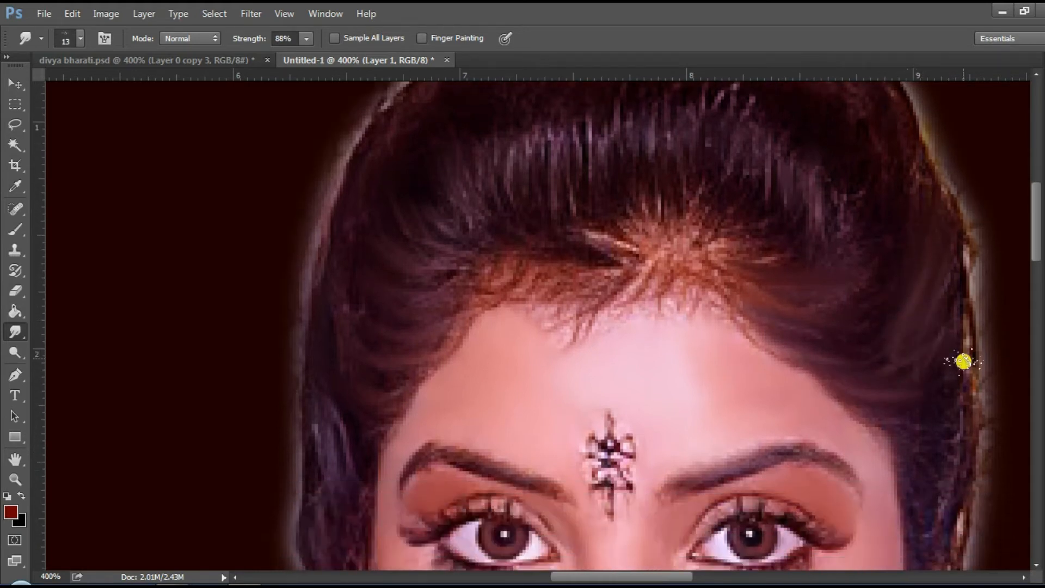
pyautogui.scroll(-3, 948, 419)
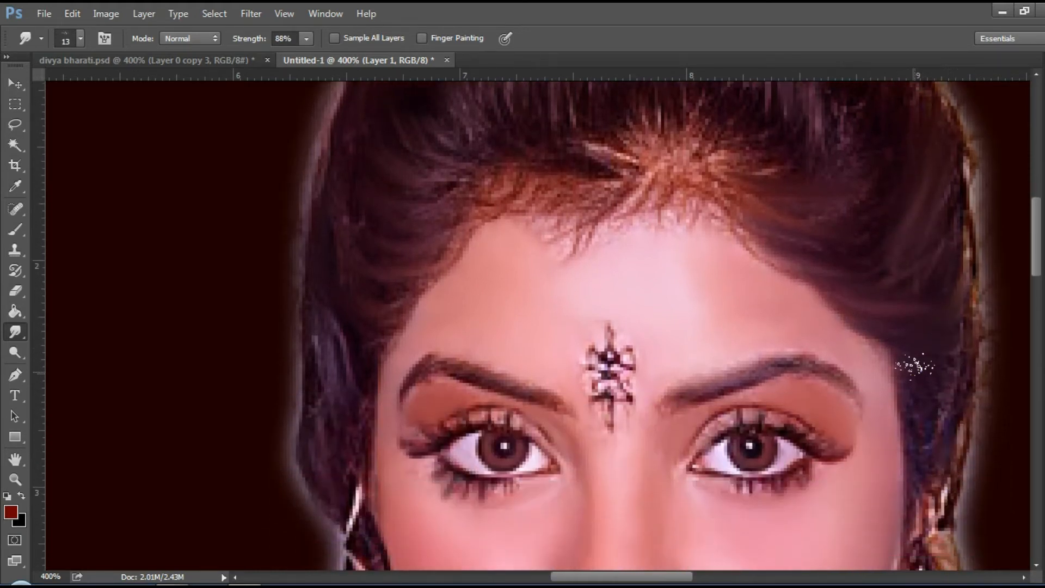
# Smooth the hair around the centre parting and along the left side of the head with the 13 px Smudge brush
pyautogui.scroll(2, 605, 273)
pyautogui.scroll(1, 605, 273)
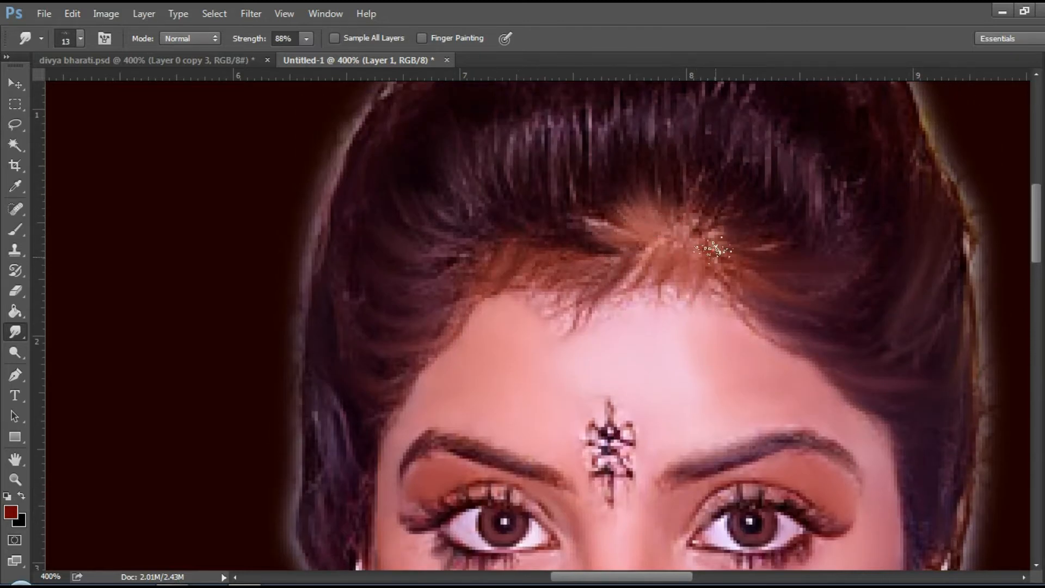
pyautogui.scroll(4, 597, 215)
pyautogui.scroll(2, 583, 216)
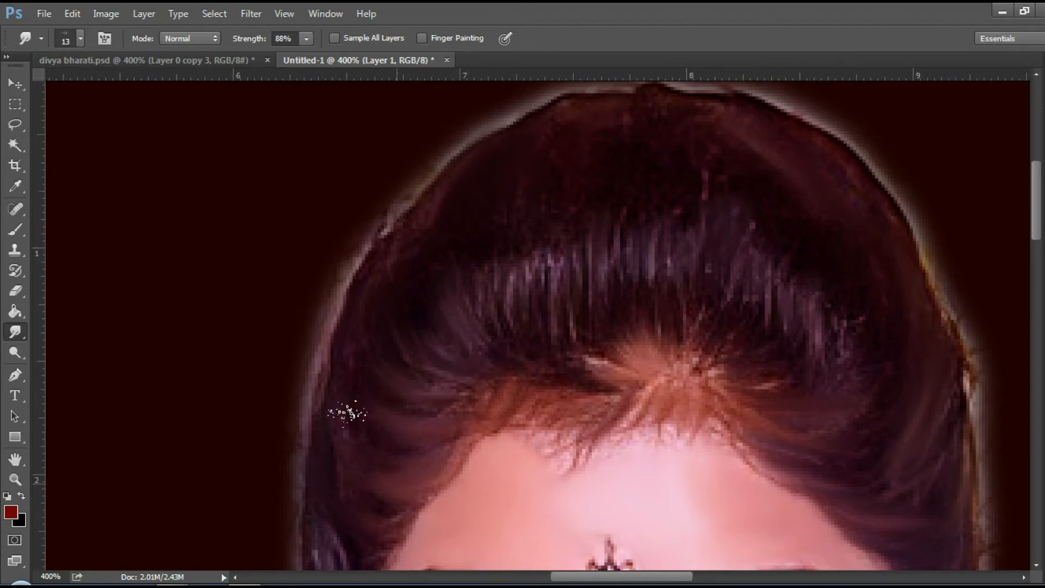
pyautogui.scroll(-18, 346, 412)
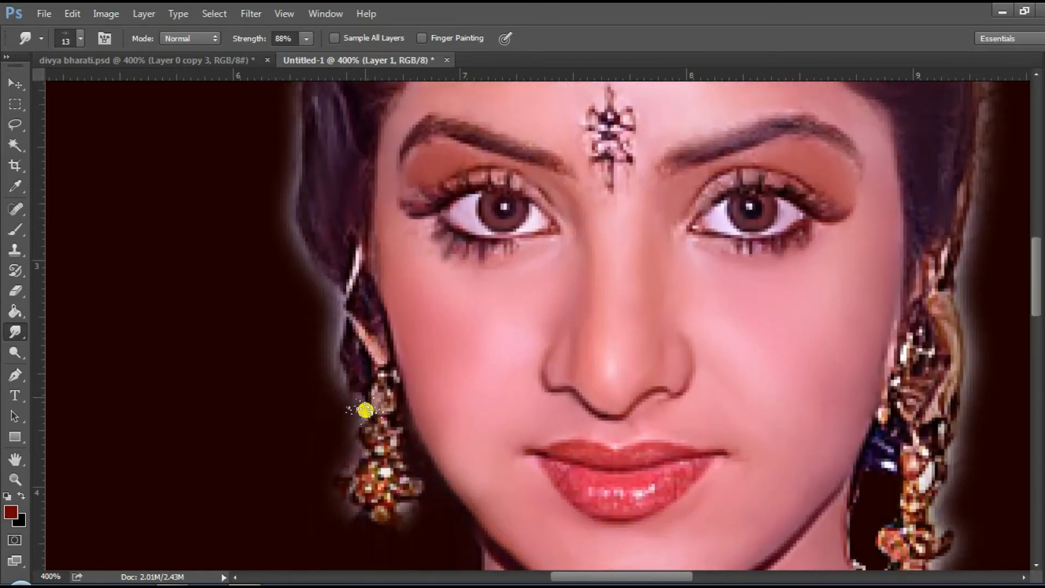
# Choose a round brush tip for smudging the lips and set its size to 4 px
pyautogui.scroll(-4, 365, 409)
pyautogui.keyDown('ctrl'); pyautogui.click(626, 374); pyautogui.keyUp('ctrl')
pyautogui.rightClick(444, 310)
pyautogui.click(537, 355)
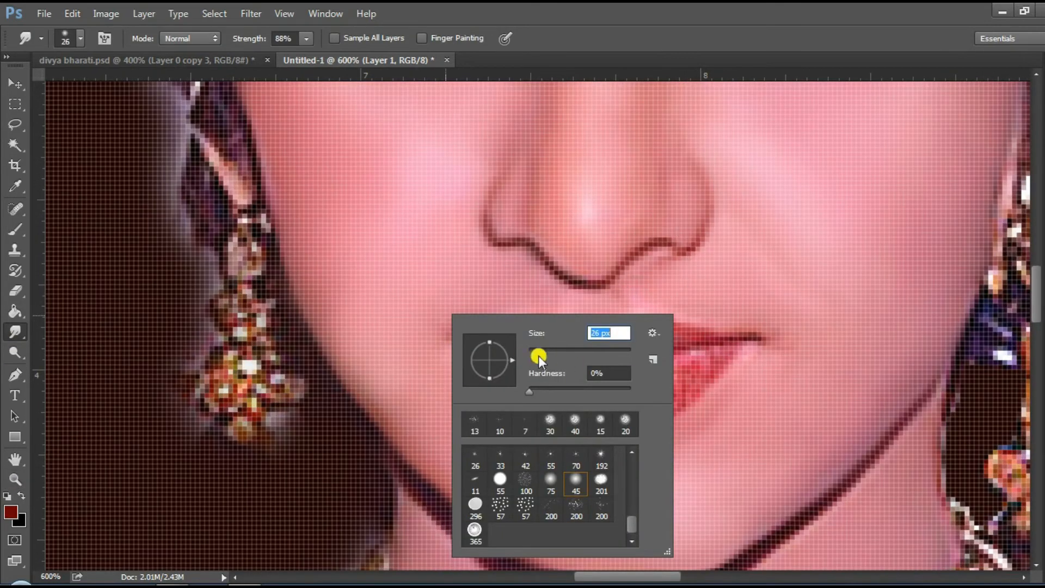
pyautogui.press('Return')
pyautogui.rightClick(610, 381)
pyautogui.click(667, 506)
pyautogui.write('4')
pyautogui.press('Return')
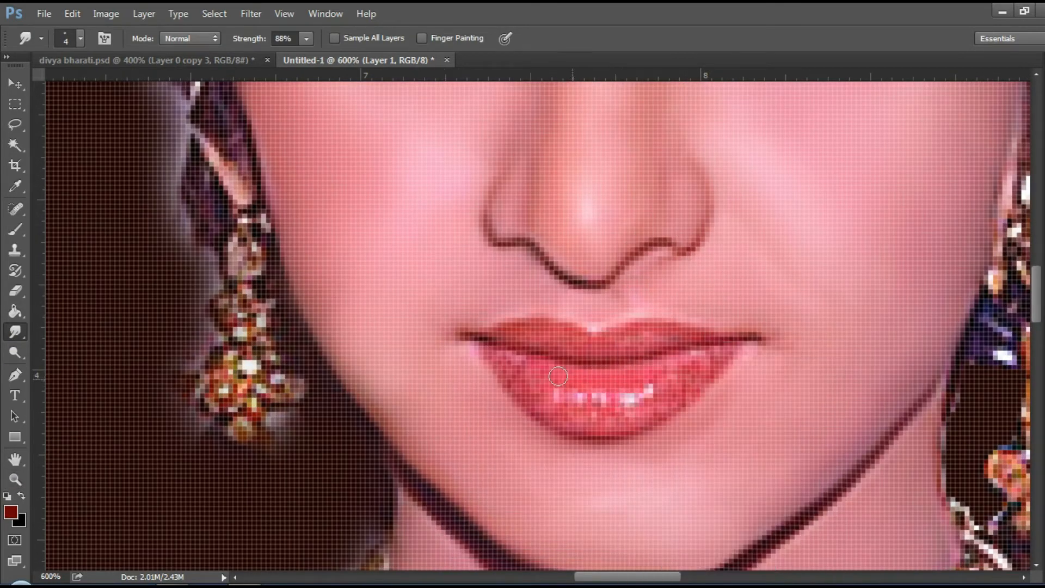
# Smooth the upper and lower lips with the Smudge tool at 49% strength
pyautogui.press('4')
pyautogui.press('9')
pyautogui.moveTo(656, 382); pyautogui.dragTo(576, 403)
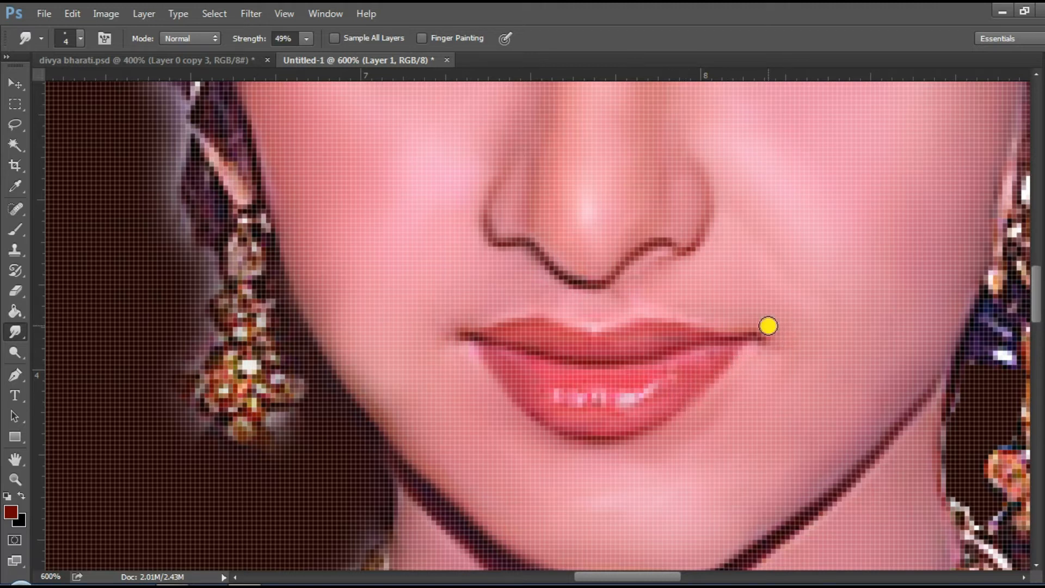
# Smudge the forehead ornament and the upper eyelids with the 4 px brush at 49% strength
pyautogui.scroll(-2, 577, 399)
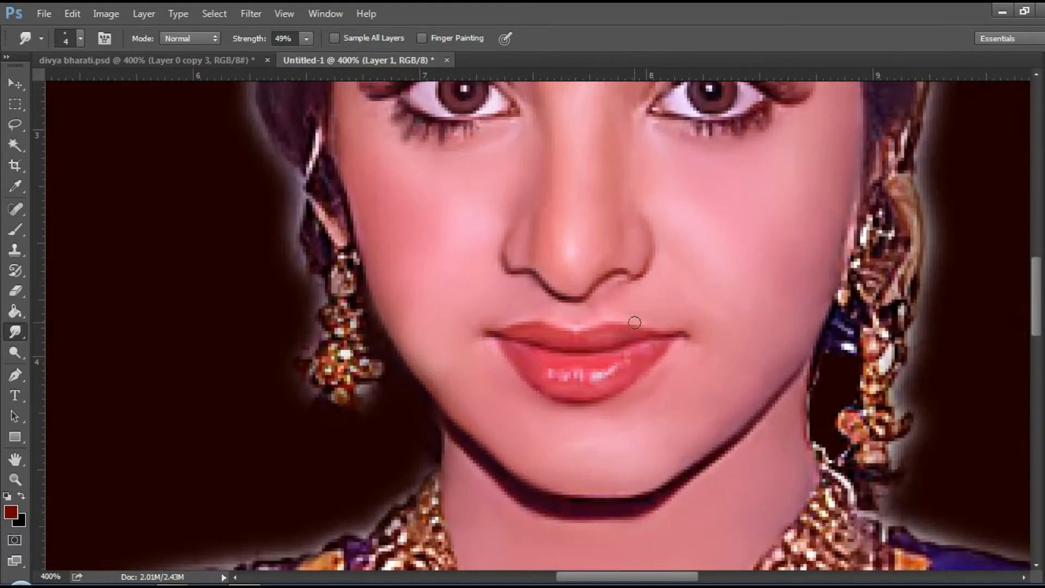
pyautogui.scroll(2, 527, 300)
pyautogui.scroll(2, 467, 187)
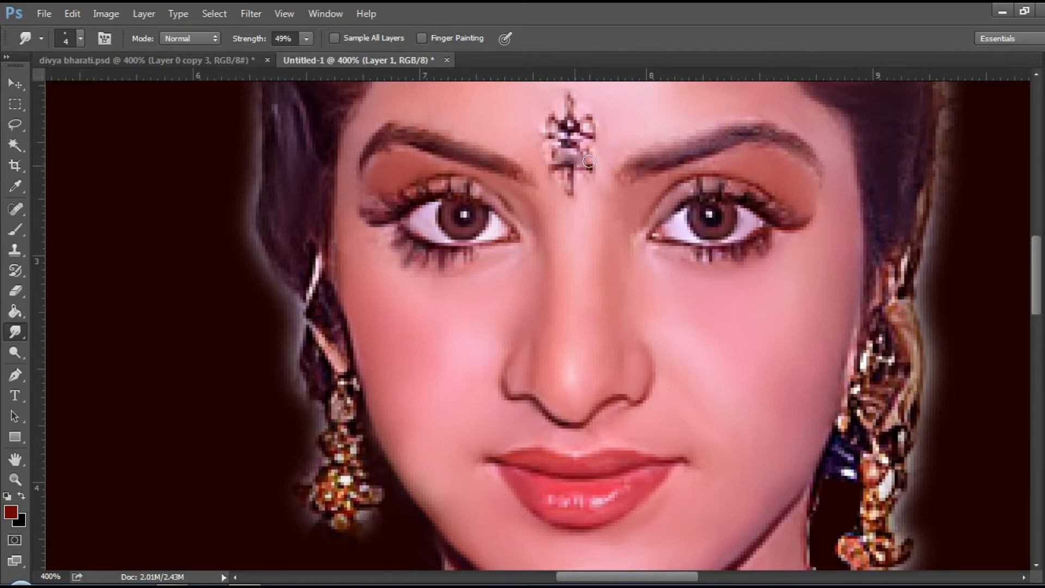
pyautogui.scroll(2, 548, 164)
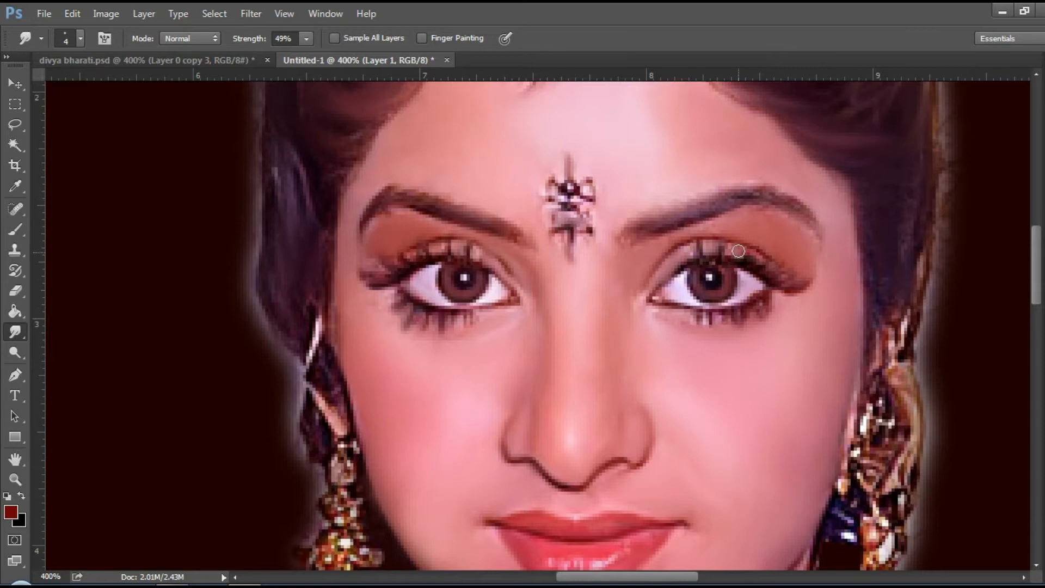
pyautogui.scroll(3, 665, 292)
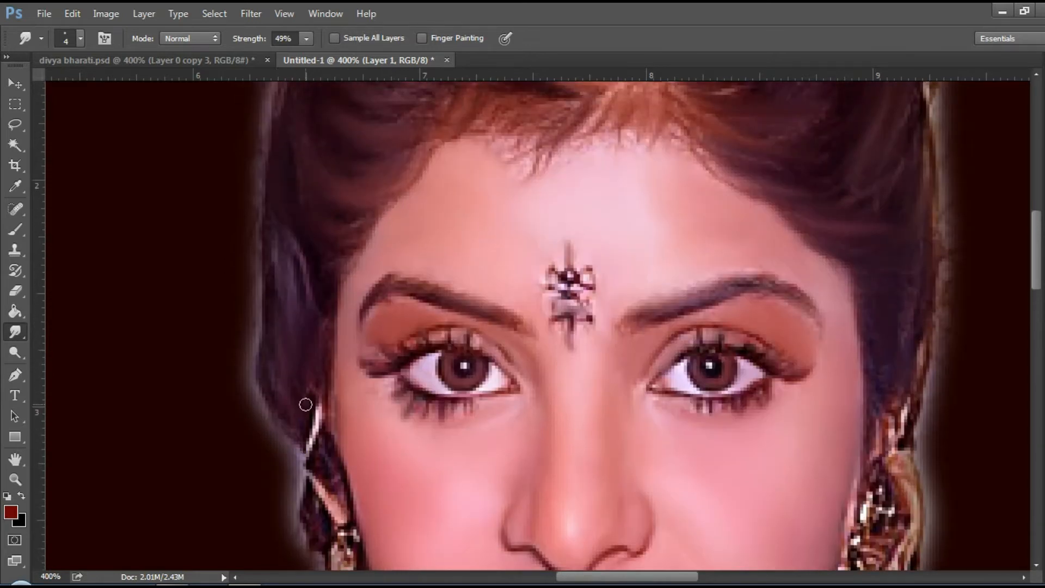
# Smudge the front hair strands, the parting and the hairline above the forehead with the 4 px brush
pyautogui.scroll(8, 345, 261)
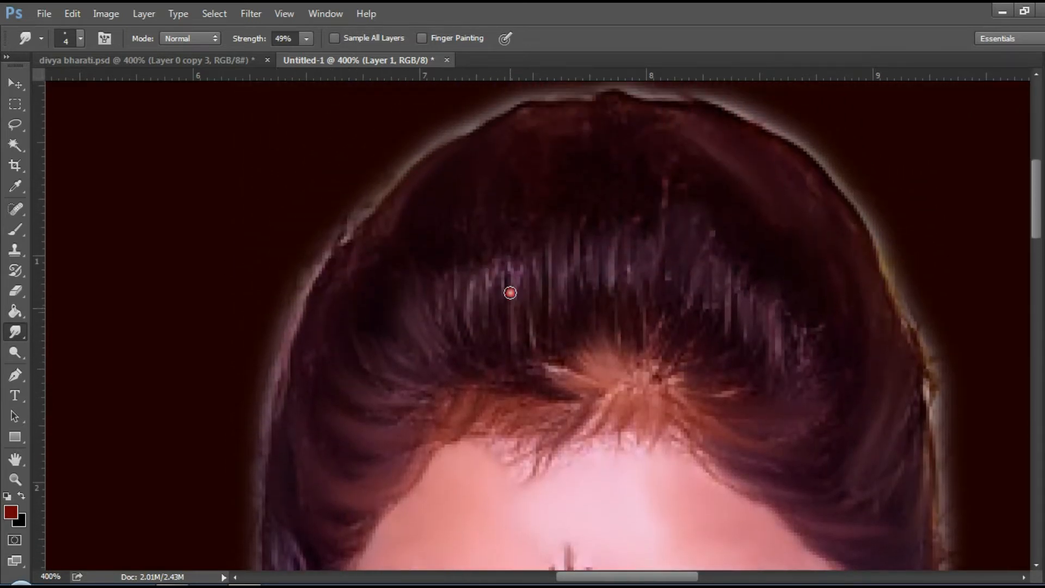
pyautogui.moveTo(674, 376); pyautogui.dragTo(693, 398)
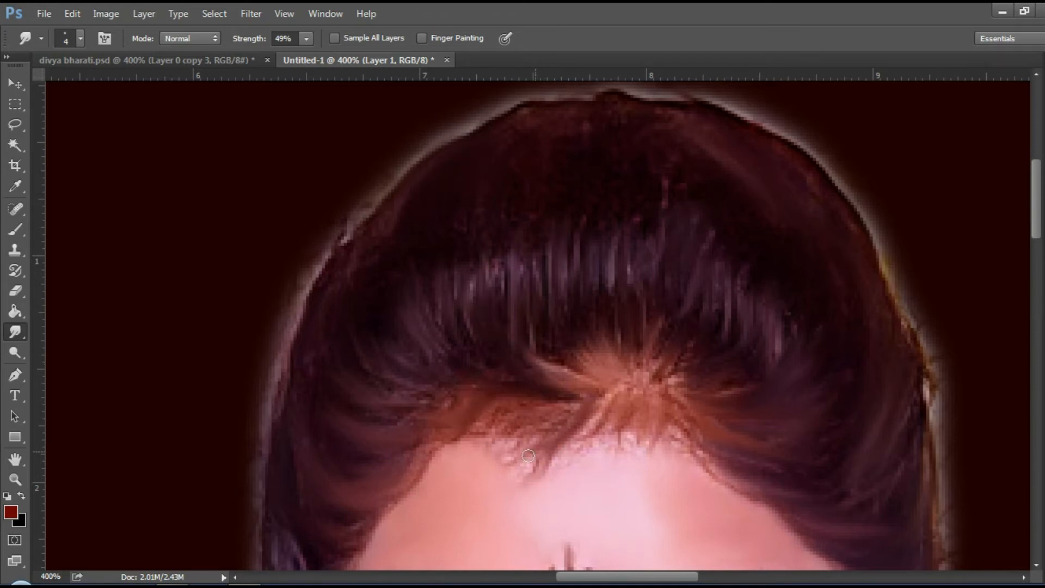
pyautogui.moveTo(485, 416); pyautogui.dragTo(687, 456)
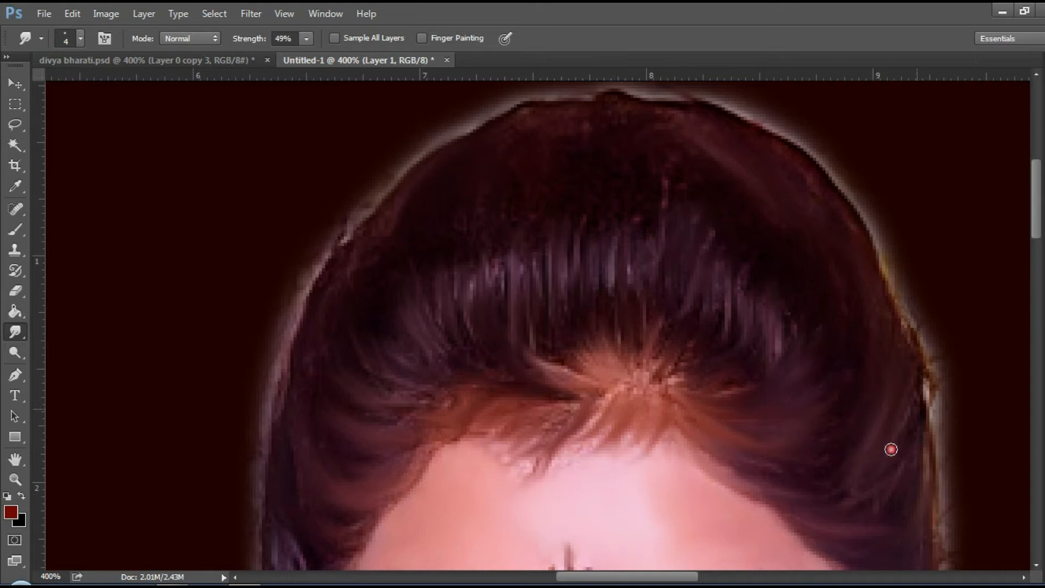
# Choose a scattered Smudge brush tip, set its strength to 78% and its size to 7 px
pyautogui.rightClick(467, 462)
pyautogui.click(409, 496)
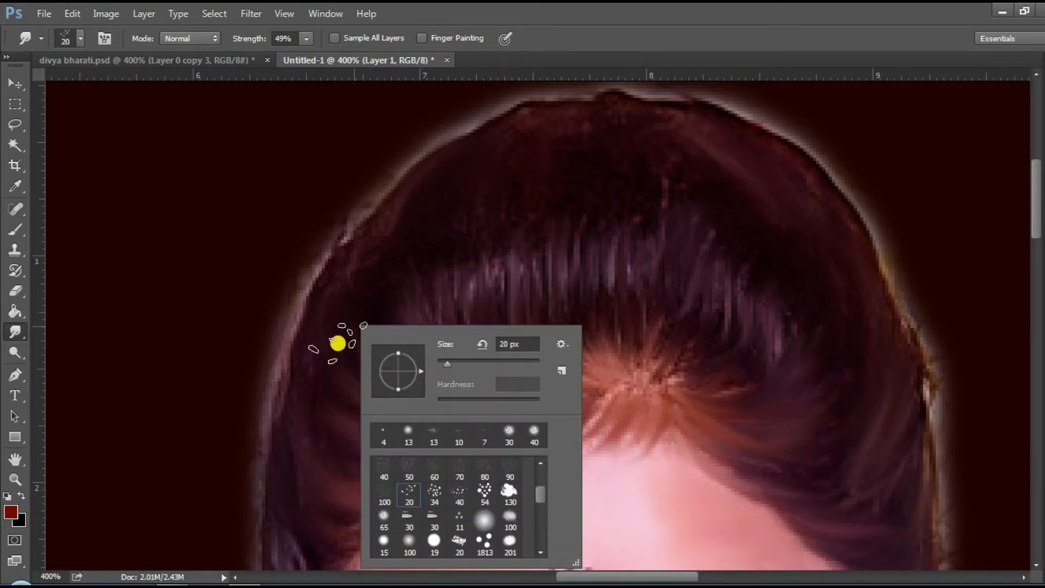
pyautogui.moveTo(256, 41); pyautogui.dragTo(276, 43)
pyautogui.rightClick(338, 268)
pyautogui.write('7')
pyautogui.click(252, 373)
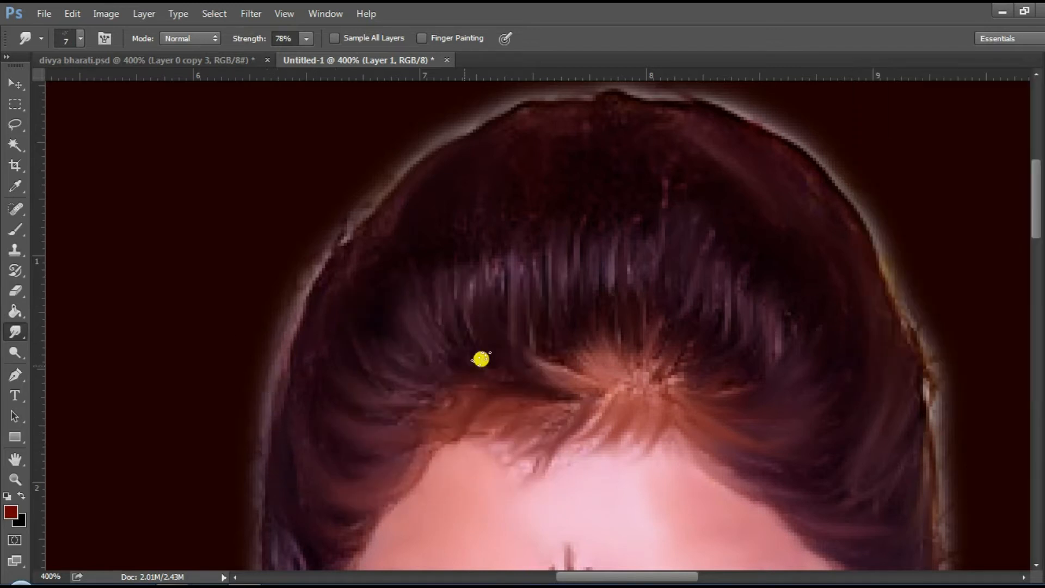
# Blend the left and right outer edges of the head covering into the background with a 20 px Smudge brush
pyautogui.rightClick(354, 251)
pyautogui.write('20')
pyautogui.click(291, 332)
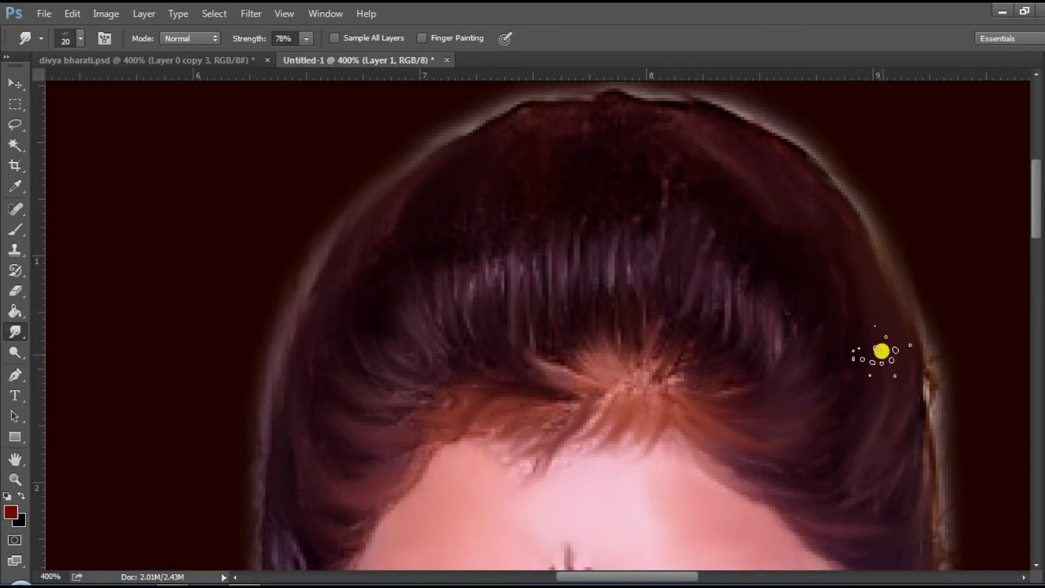
# Smudge the right edge of the head covering down past the earring with a dotted 10 px brush tip
pyautogui.scroll(-2, 849, 332)
pyautogui.rightClick(809, 318)
pyautogui.click(939, 487)
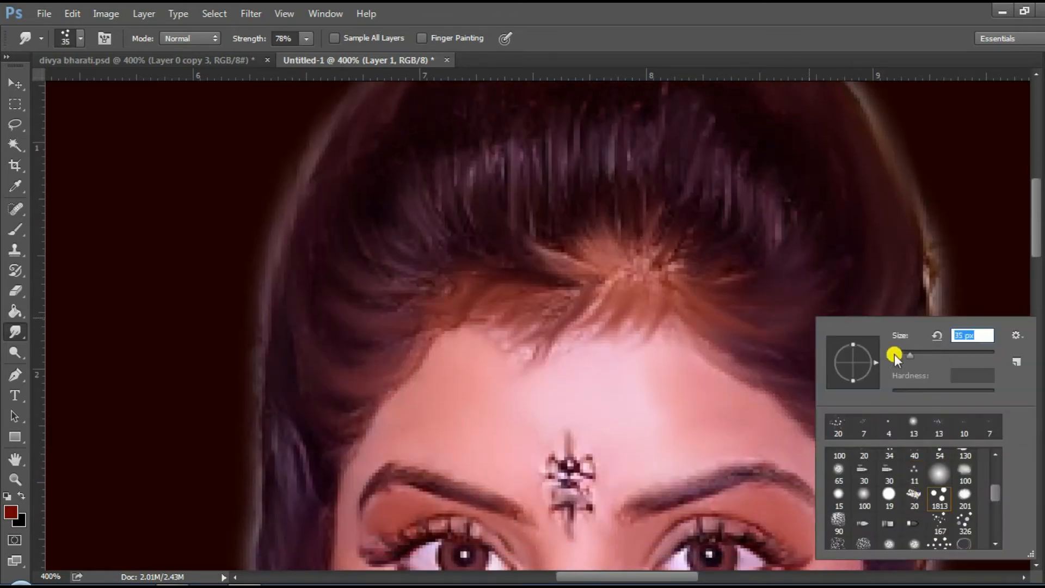
pyautogui.write('10')
pyautogui.press('Return')
pyautogui.scroll(-6, 921, 348)
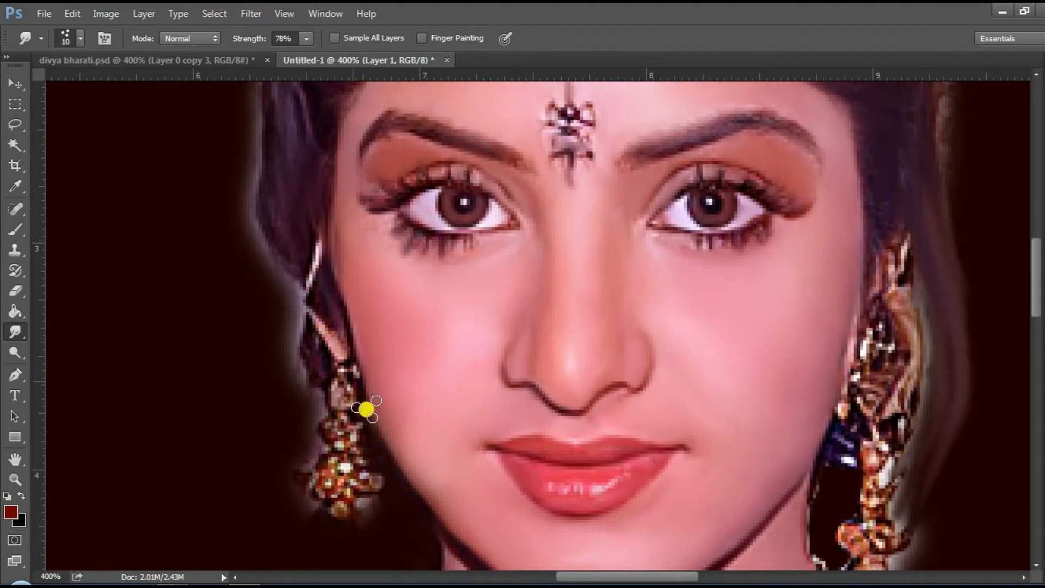
# Soften the upper-left outline of the head covering with a 4 px Smudge brush at 78% strength
pyautogui.scroll(1, 280, 230)
pyautogui.scroll(8, 279, 229)
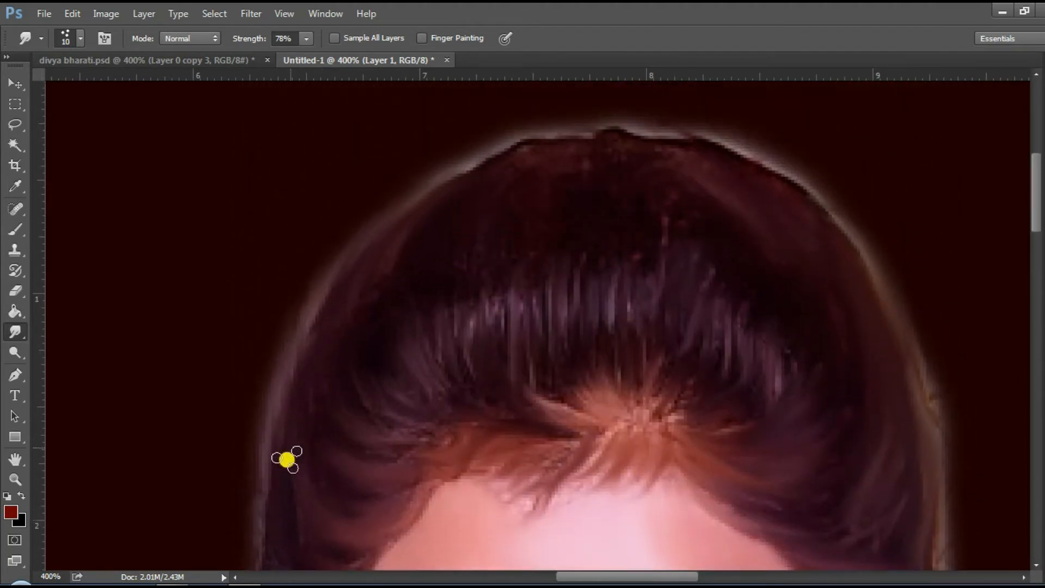
pyautogui.rightClick(430, 384)
pyautogui.click(298, 416)
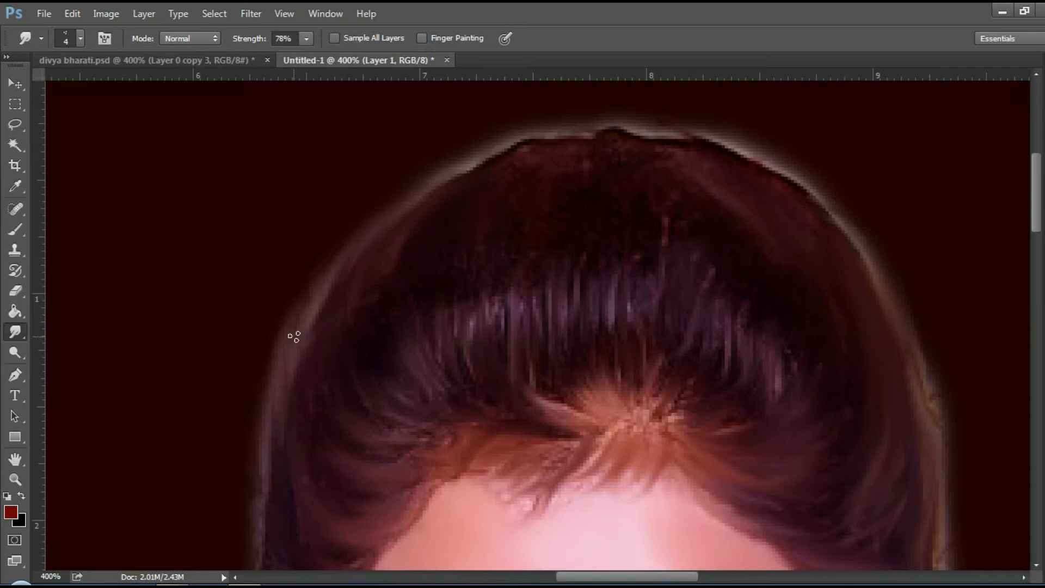
pyautogui.press('F5')
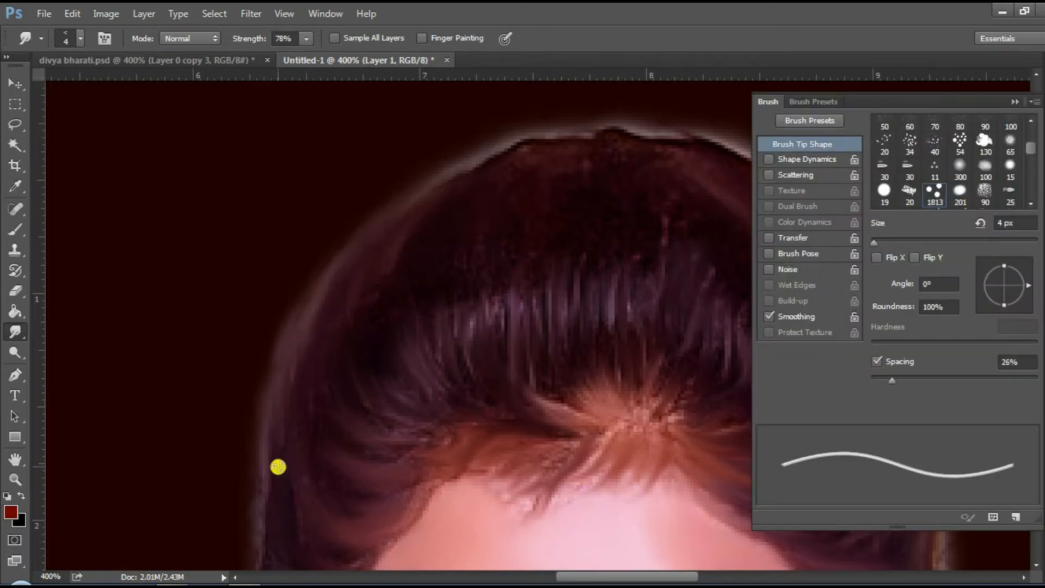
pyautogui.press('F5')
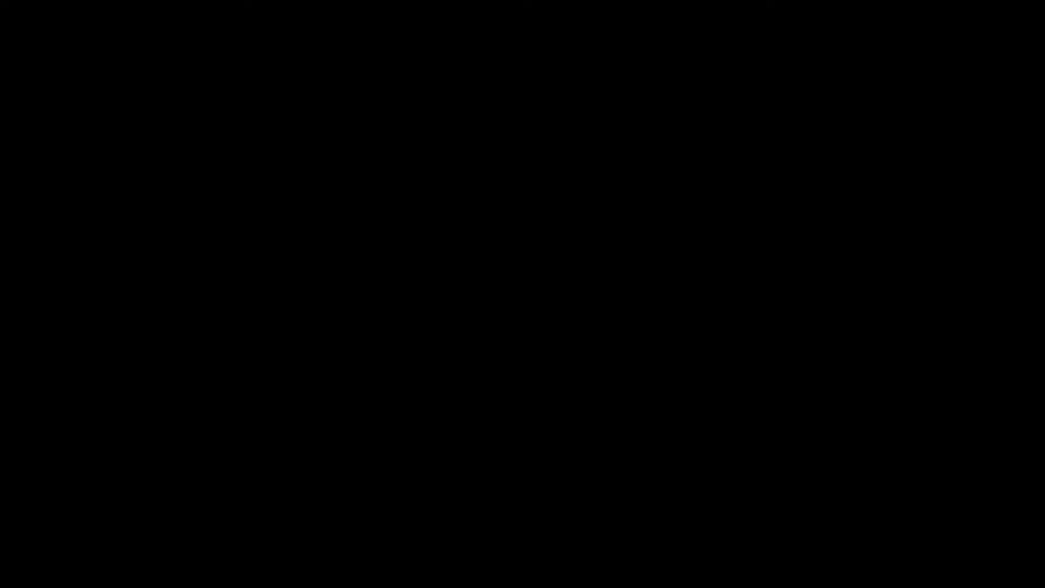
# Smudge the crown, the front hair and the hair at both temples with a scattered 12 px brush tip
pyautogui.click(531, 240)
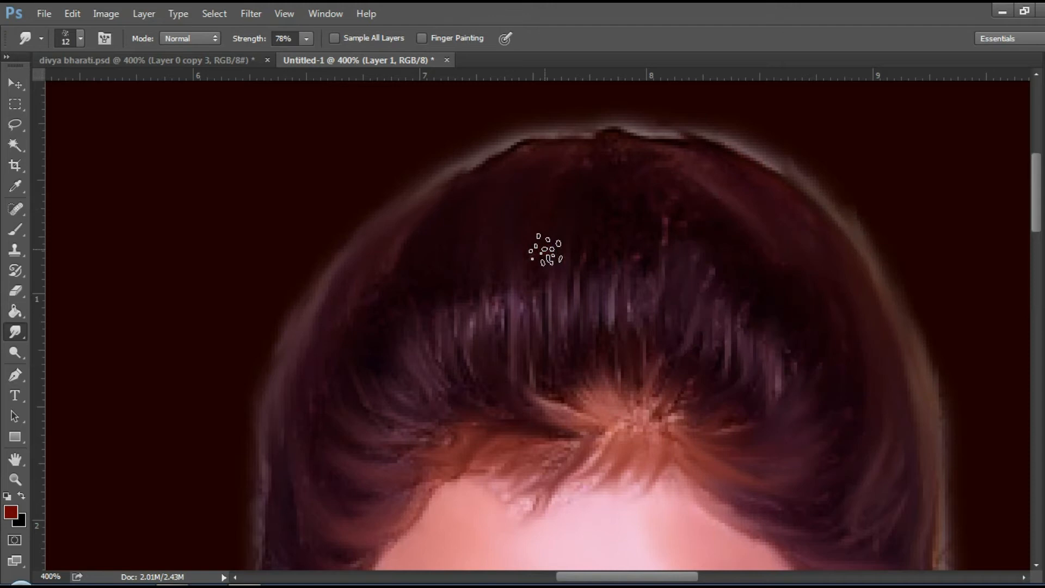
pyautogui.click(760, 301)
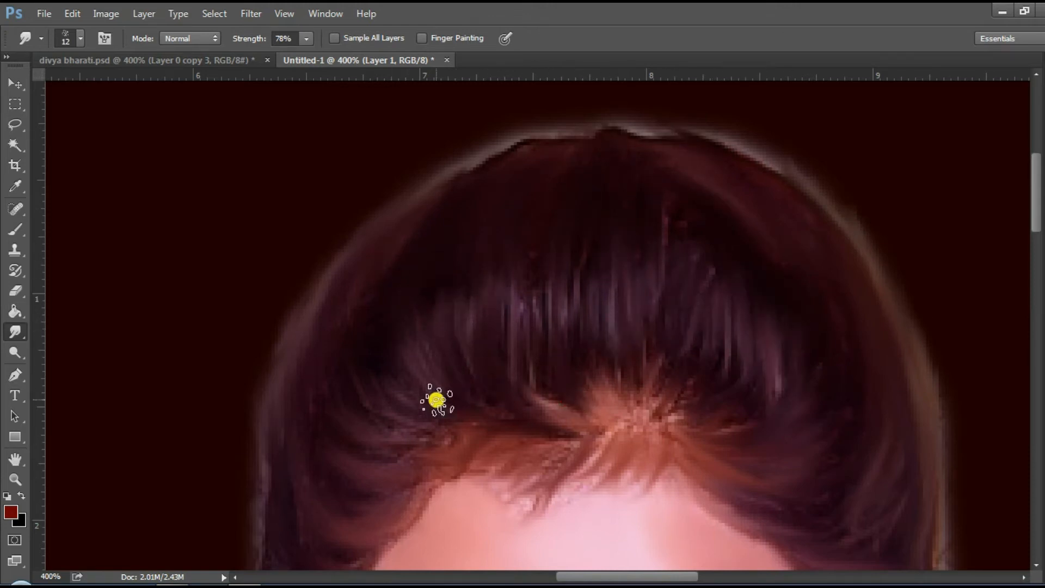
pyautogui.scroll(-3, 327, 390)
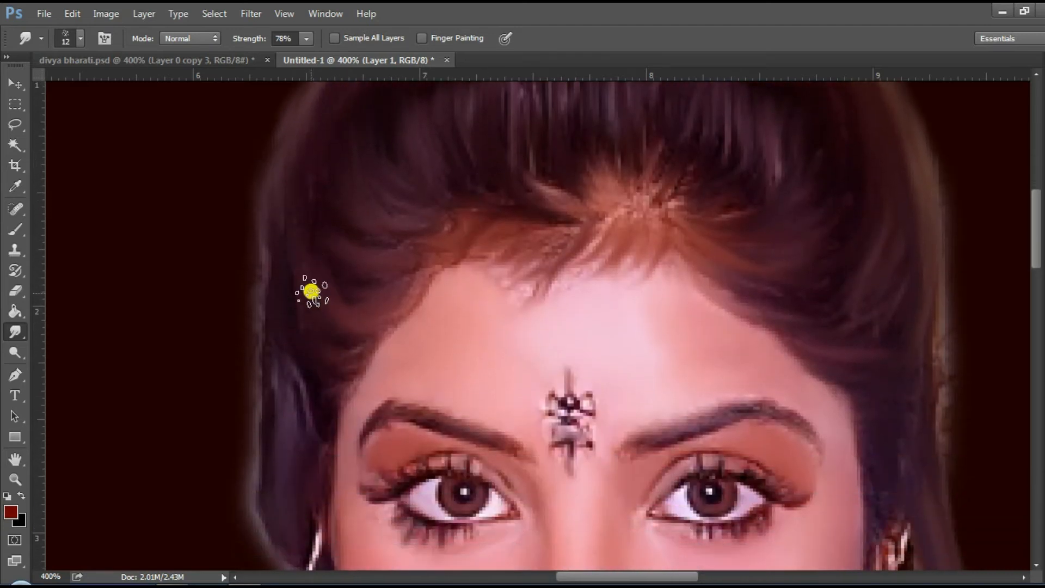
pyautogui.scroll(-3, 886, 392)
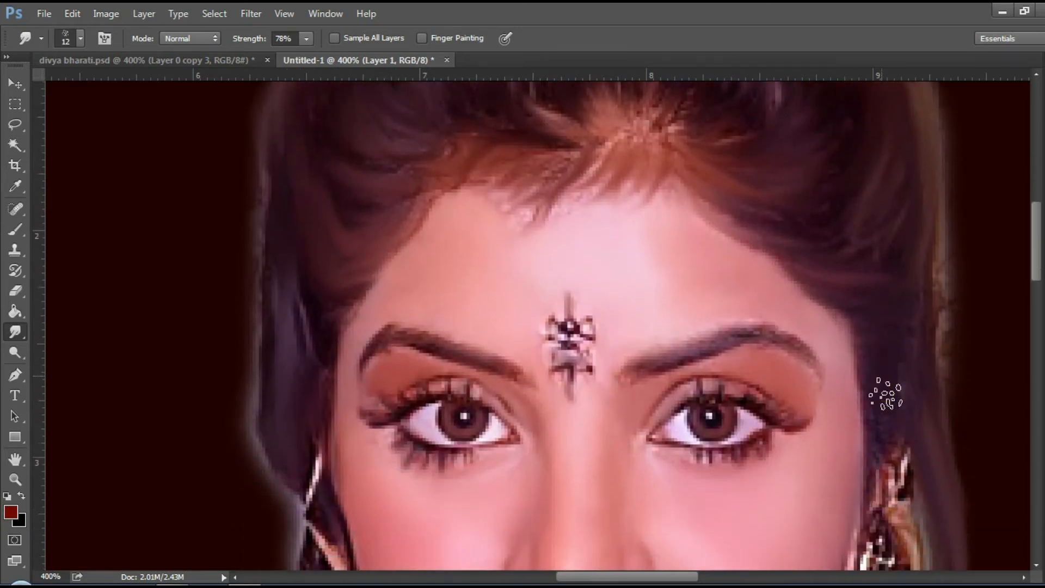
pyautogui.scroll(2, 939, 290)
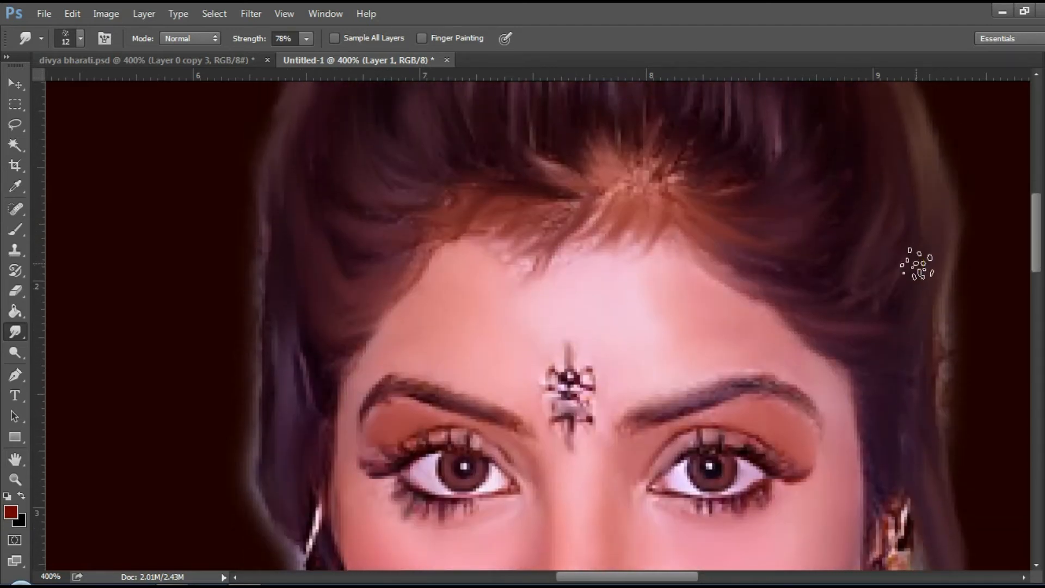
pyautogui.scroll(3, 892, 147)
# Smudge the lower right edge of the hair beside the earring into the background with a dotted 12 px tip
pyautogui.scroll(-9, 870, 216)
pyautogui.rightClick(650, 242)
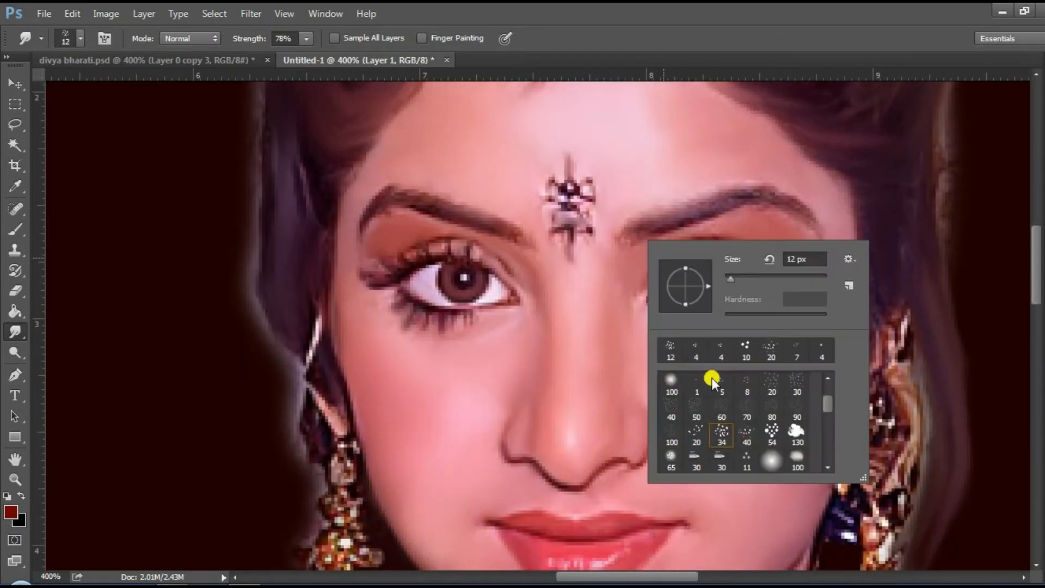
pyautogui.moveTo(741, 280); pyautogui.dragTo(731, 280)
pyautogui.scroll(-3, 944, 501)
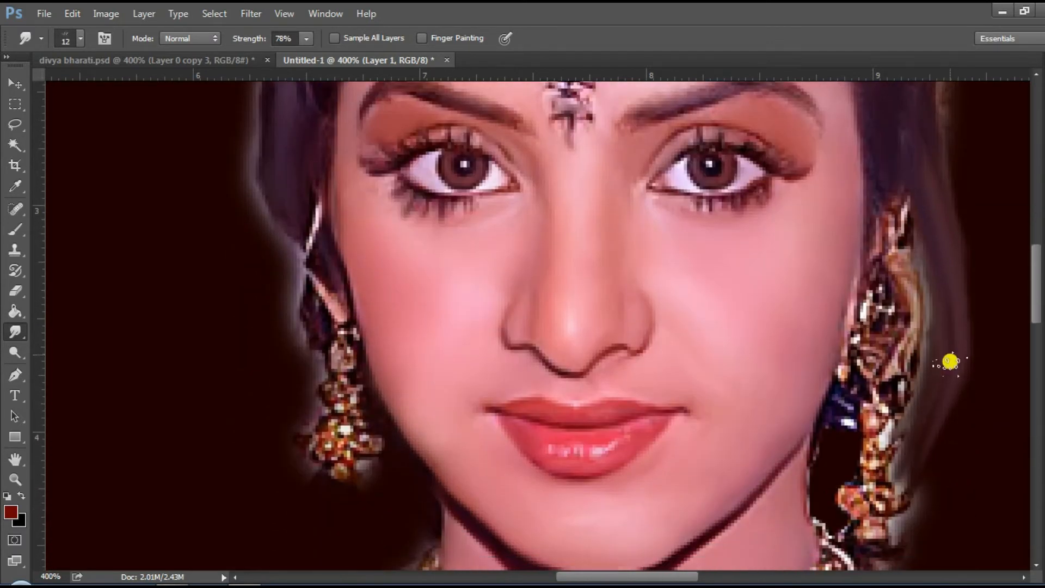
pyautogui.scroll(-3, 903, 483)
# Add a new layer directly above Layer 0 and set up a soft round 436 px brush with 0% hardness
pyautogui.click(16, 479)
pyautogui.hotkey('ctrl', '0')
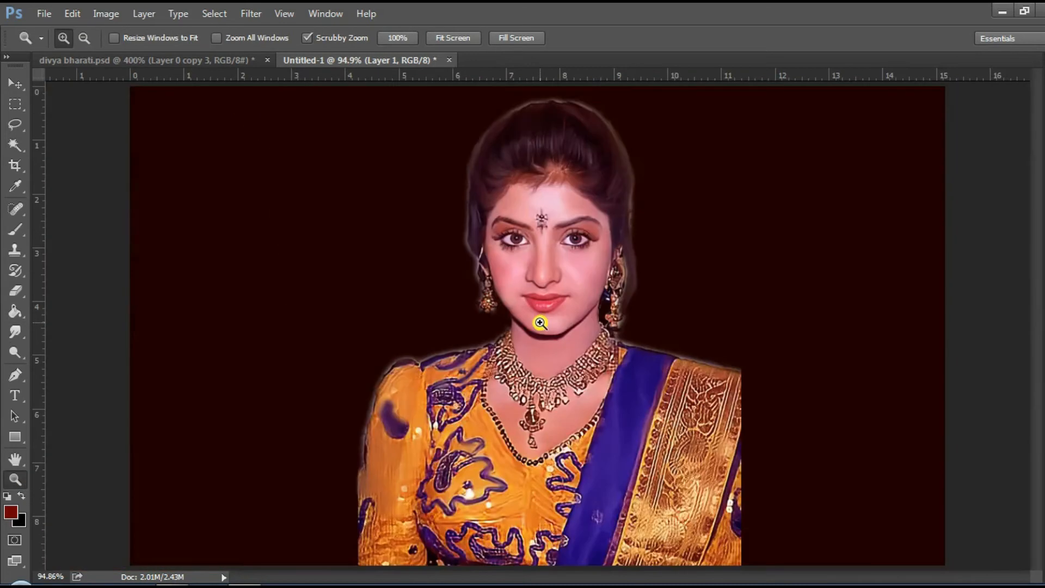
pyautogui.press('F7')
pyautogui.click(926, 175)
pyautogui.click(995, 381)
pyautogui.click(15, 229)
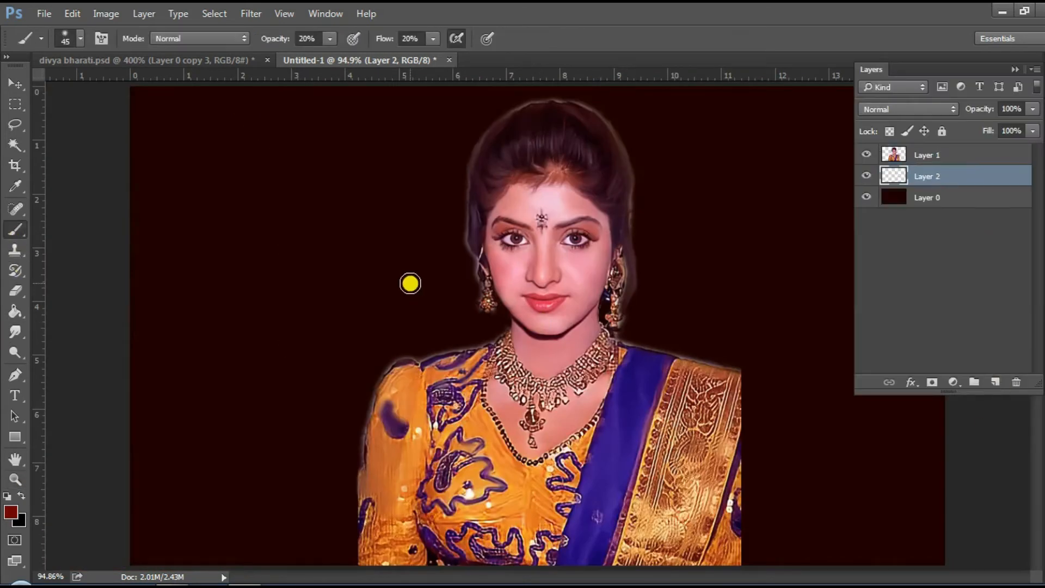
pyautogui.rightClick(416, 282)
pyautogui.click(445, 436)
pyautogui.click(464, 436)
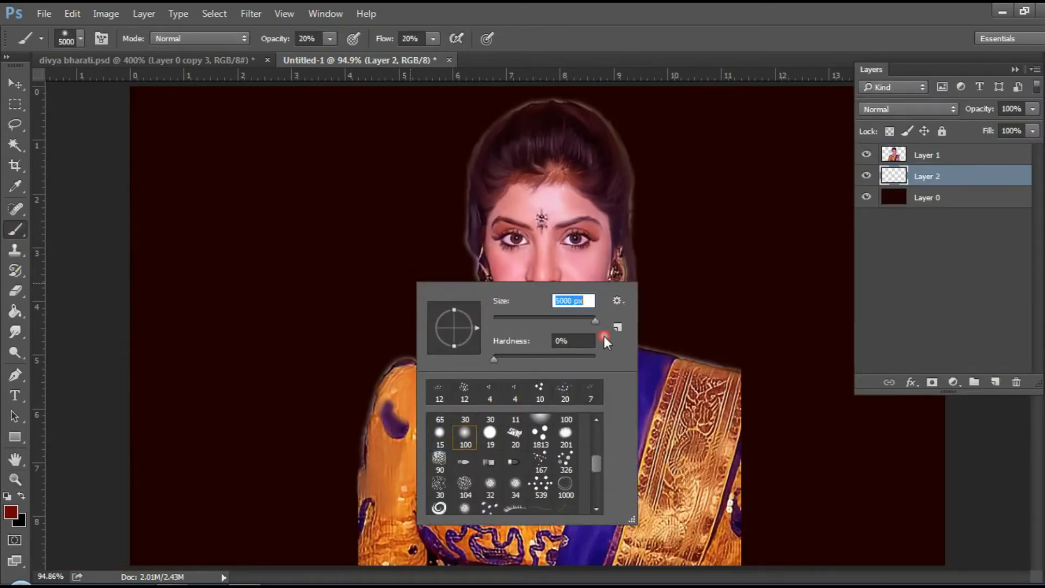
pyautogui.click(575, 326)
pyautogui.press('Return')
# Paint a bright blue glow behind the woman on the new layer at 100% opacity and flow
pyautogui.click(9, 512)
pyautogui.moveTo(608, 100); pyautogui.dragTo(259, 198)
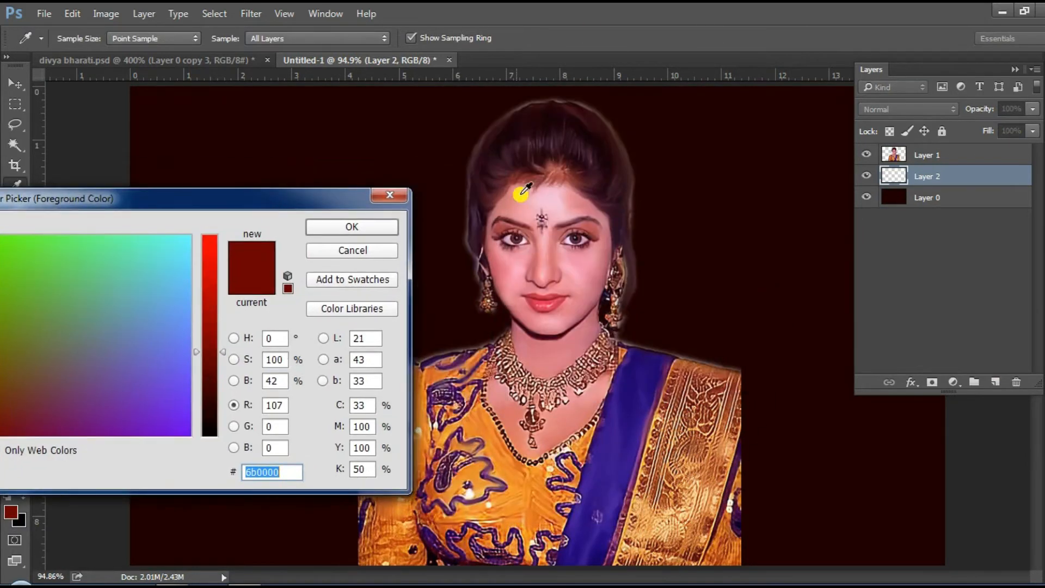
pyautogui.click(550, 145)
pyautogui.click(82, 414)
pyautogui.click(352, 226)
pyautogui.moveTo(397, 263)
pyautogui.mouseDown()
pyautogui.moveTo(547, 306)
pyautogui.moveTo(414, 176)
pyautogui.mouseUp()
pyautogui.moveTo(383, 49); pyautogui.dragTo(428, 49)
pyautogui.moveTo(544, 217)
pyautogui.mouseDown()
pyautogui.moveTo(560, 299)
pyautogui.moveTo(479, 438)
pyautogui.moveTo(609, 389)
pyautogui.moveTo(552, 212)
pyautogui.moveTo(436, 337)
pyautogui.moveTo(678, 462)
pyautogui.mouseUp()
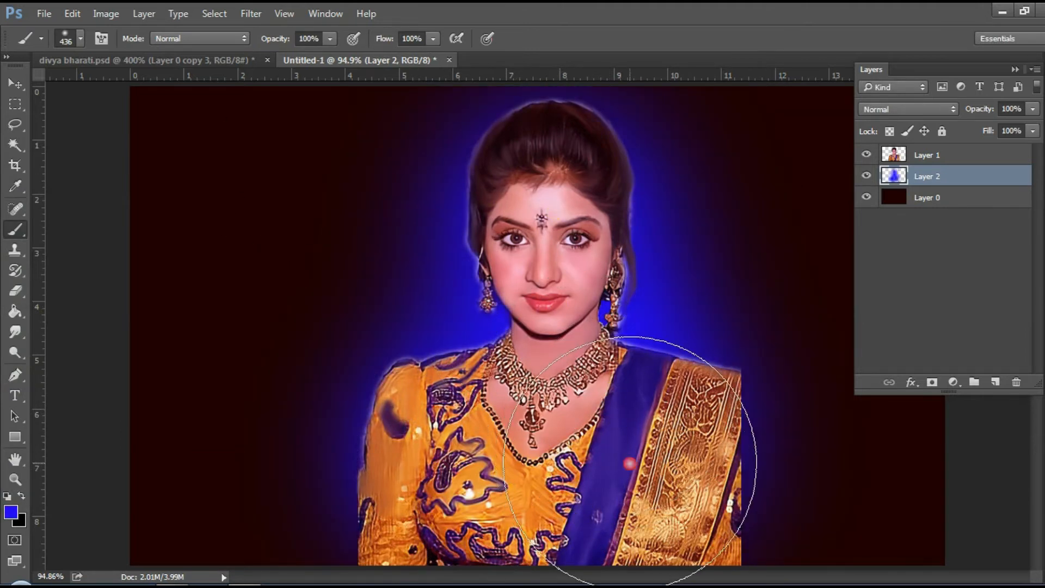
# Apply a blur filter to the blue glow on Layer 2
pyautogui.click(251, 13)
pyautogui.moveTo(384, 194)
pyautogui.click(501, 246)
pyautogui.moveTo(854, 401); pyautogui.dragTo(877, 401)
pyautogui.click(970, 185)
# Paint a bright green glow behind the right side of the portrait on a new layer and reapply the blur filter
pyautogui.click(995, 382)
pyautogui.click(11, 512)
pyautogui.click(553, 268)
pyautogui.click(531, 115)
pyautogui.click(677, 129)
pyautogui.moveTo(549, 545)
pyautogui.mouseDown()
pyautogui.moveTo(636, 479)
pyautogui.moveTo(644, 497)
pyautogui.moveTo(605, 332)
pyautogui.moveTo(479, 190)
pyautogui.mouseUp()
pyautogui.click(259, 13)
pyautogui.click(322, 30)
# Set the Smudge tool to a soft 32 px tip at 43% strength for the right edge of the saree
pyautogui.click(16, 331)
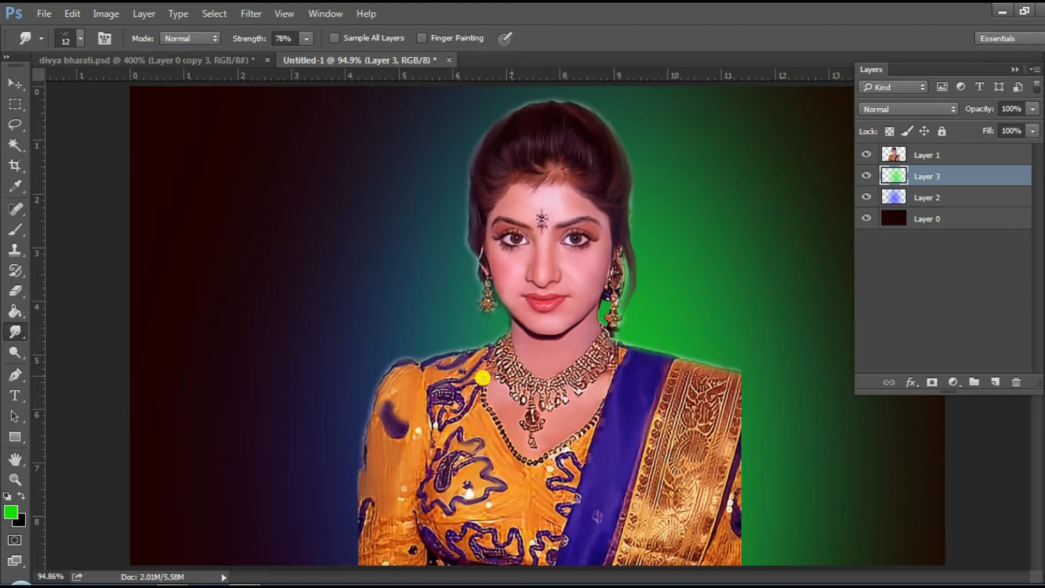
pyautogui.click(15, 479)
pyautogui.click(578, 462)
pyautogui.click(578, 462)
pyautogui.click(15, 331)
pyautogui.rightClick(556, 315)
pyautogui.click(594, 431)
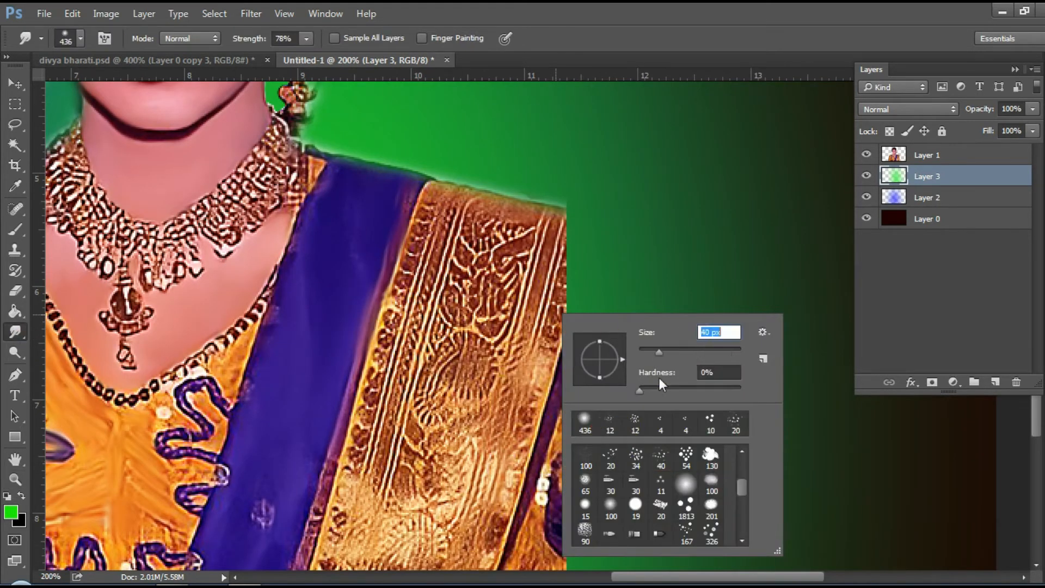
pyautogui.press('Escape')
pyautogui.press('4')
pyautogui.press('3')
pyautogui.scroll(-1, 593, 460)
pyautogui.rightClick(593, 460)
pyautogui.click(674, 509)
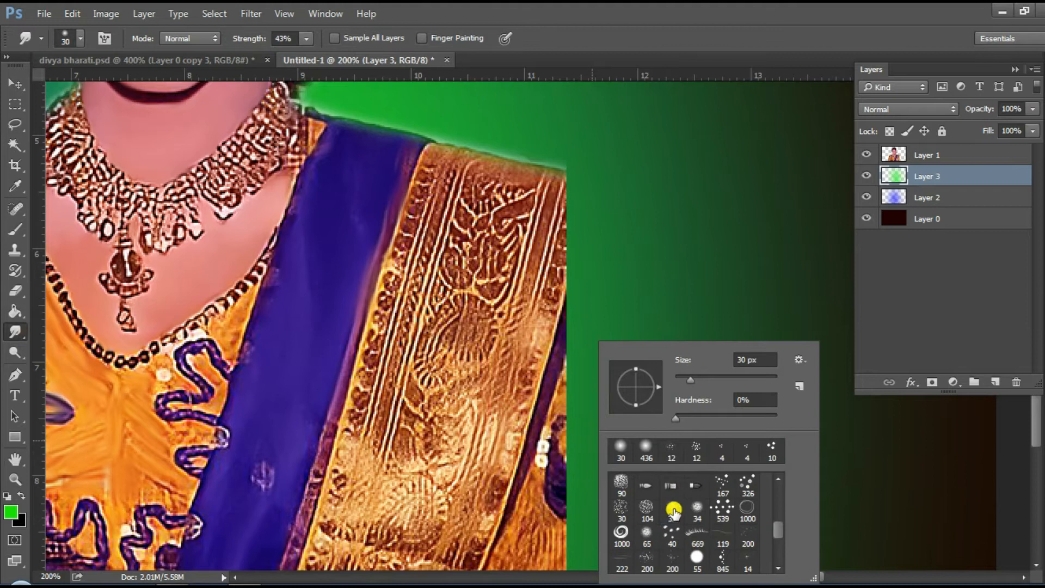
# Turn off the tip spacing and smudge the straight right edge of the saree outwards on Layer 1
pyautogui.press('F5')
pyautogui.scroll(-2, 567, 468)
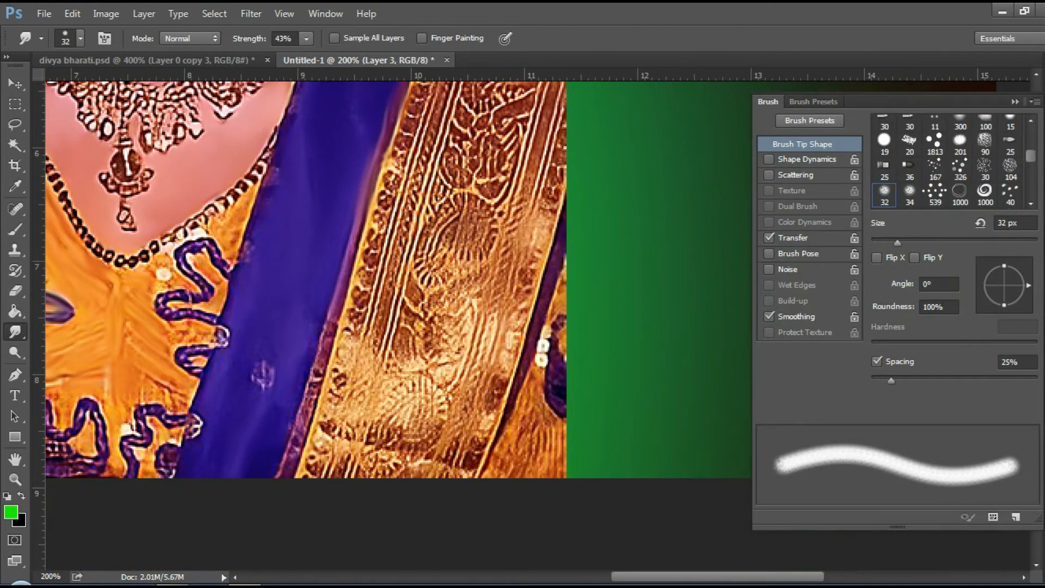
pyautogui.press('F5')
pyautogui.moveTo(567, 473)
pyautogui.mouseDown()
pyautogui.moveTo(559, 212)
pyautogui.moveTo(586, 394)
pyautogui.moveTo(558, 139)
pyautogui.mouseUp()
pyautogui.scroll(1, 567, 326)
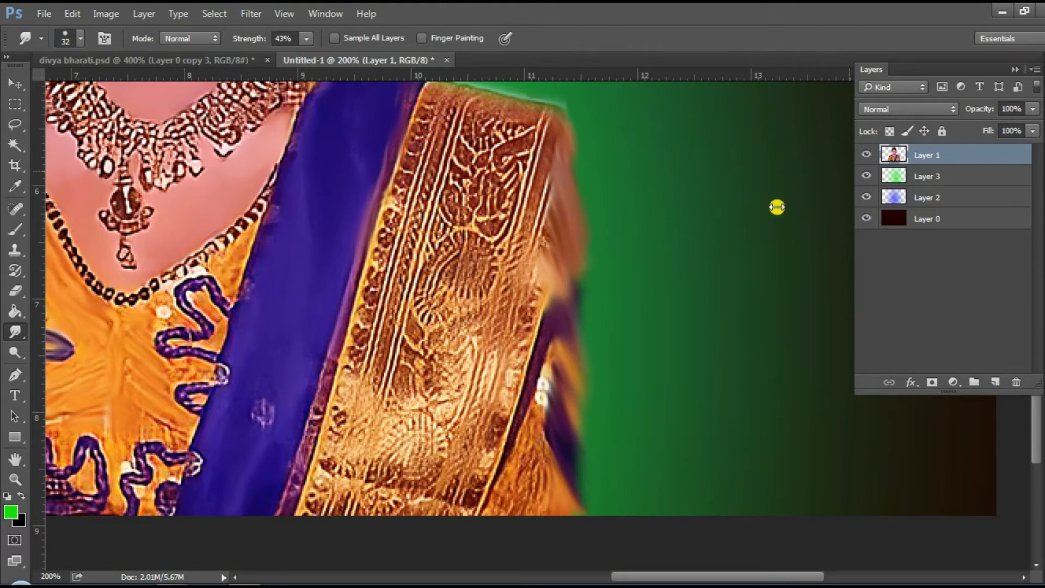
# Smudge the outer edge of the left sleeve upwards with the 32 px tip
pyautogui.press('F5')
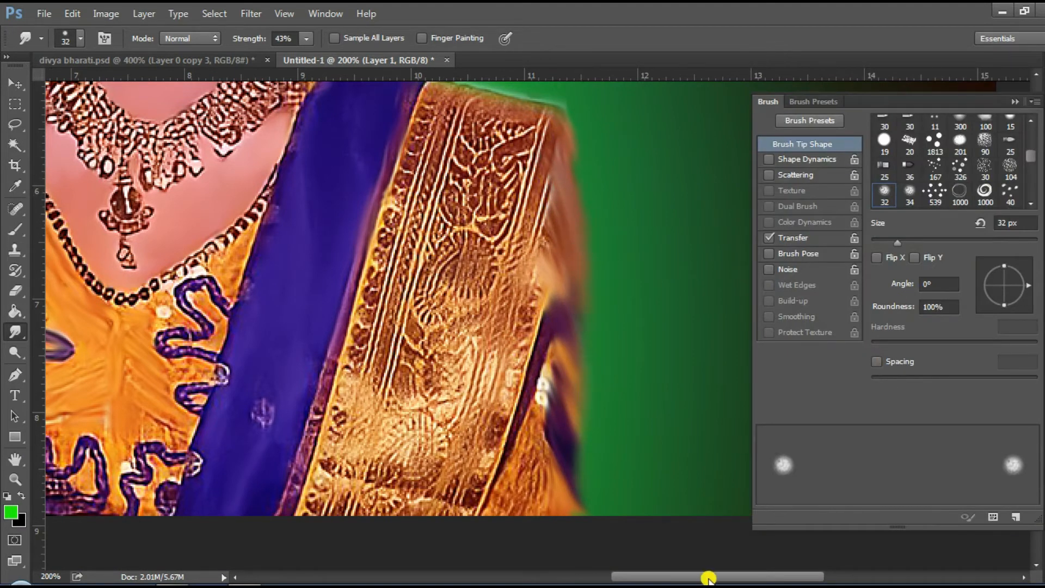
pyautogui.moveTo(708, 578); pyautogui.dragTo(580, 578)
pyautogui.moveTo(339, 408)
pyautogui.mouseDown()
pyautogui.moveTo(338, 473)
pyautogui.moveTo(357, 240)
pyautogui.mouseUp()
pyautogui.scroll(1, 376, 206)
pyautogui.press('z')
pyautogui.hotkey('ctrl', '0')
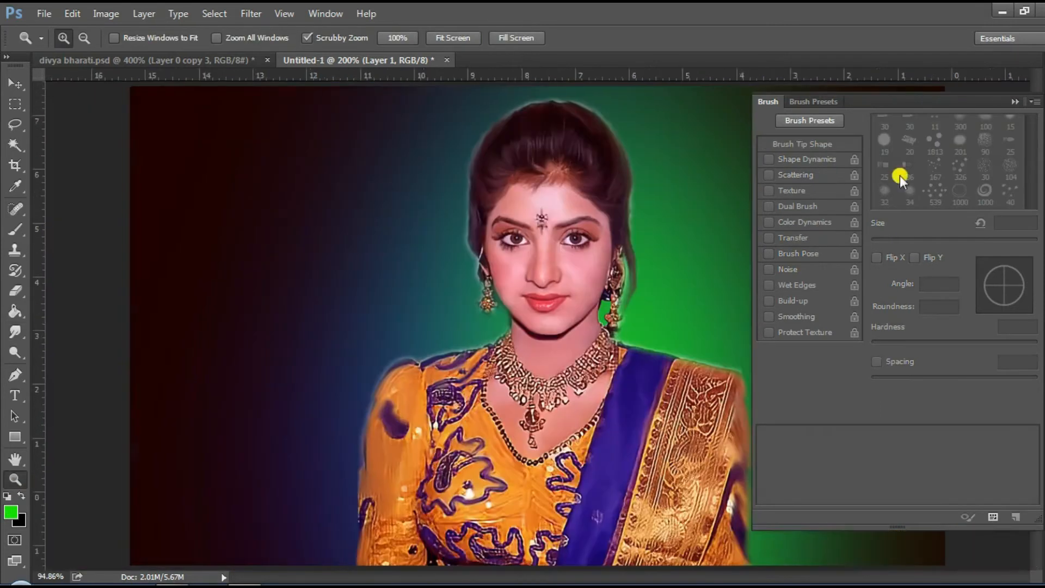
pyautogui.press('F5')
# Merge the green glow layer down into the blue glow layer
pyautogui.press('F7')
pyautogui.click(960, 176)
pyautogui.hotkey('ctrl', 'e')
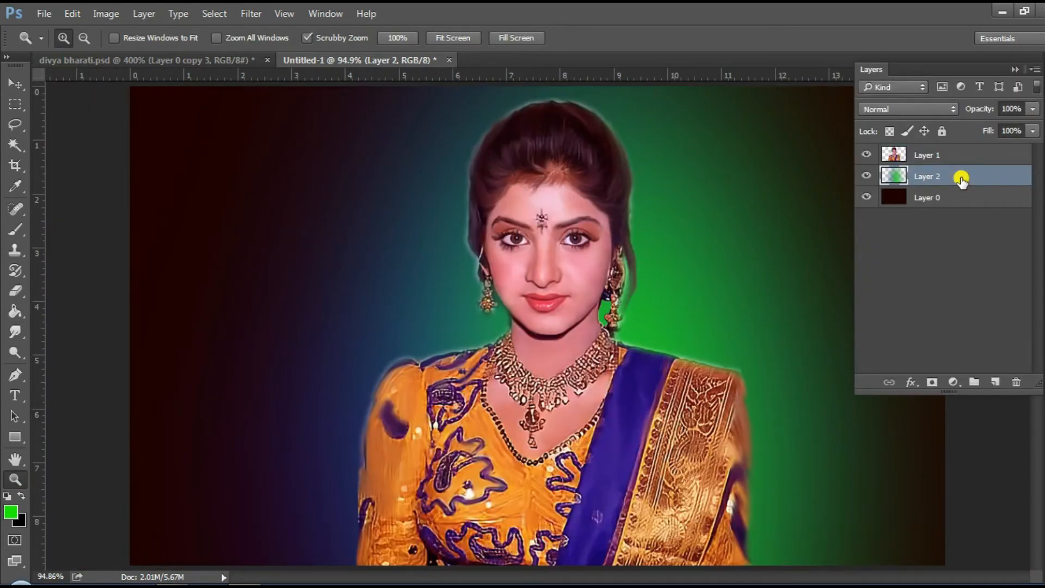
pyautogui.moveTo(961, 177); pyautogui.dragTo(961, 148)
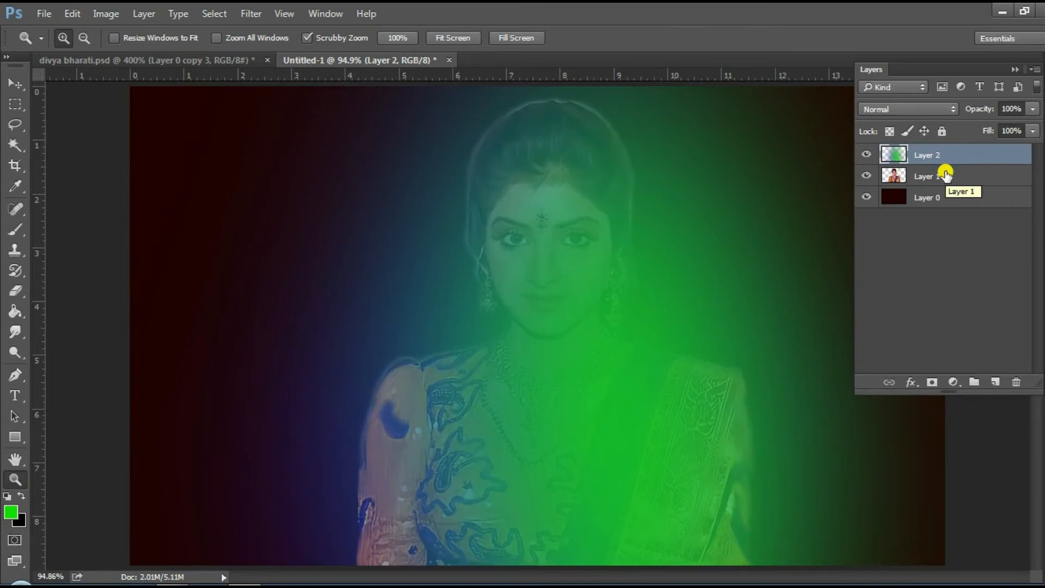
pyautogui.press('e')
pyautogui.rightClick(384, 271)
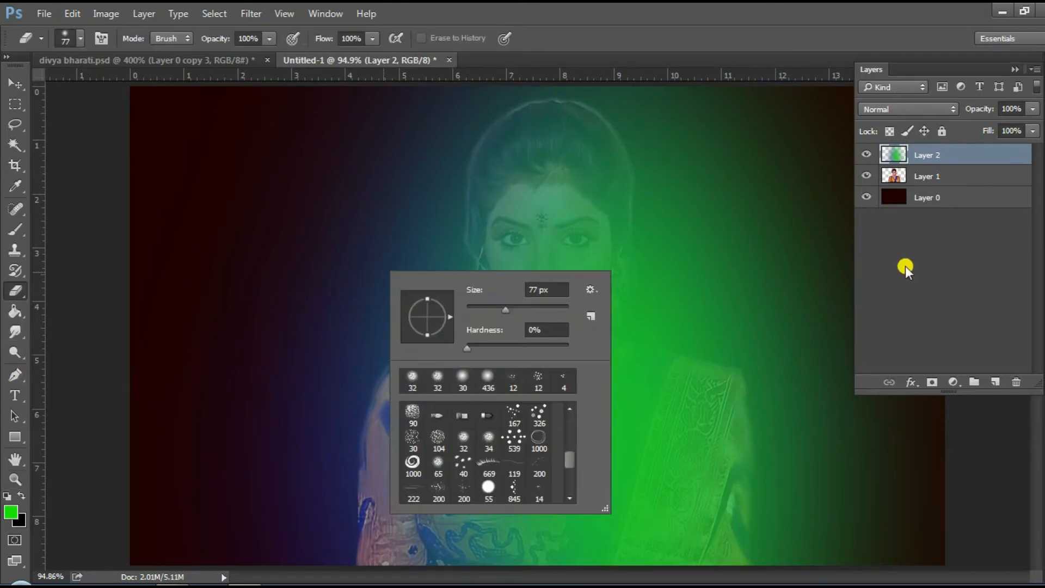
pyautogui.moveTo(925, 155); pyautogui.dragTo(952, 182)
# Duplicate the merged glow layer and move the copy above the portrait layer
pyautogui.rightClick(951, 179)
pyautogui.click(803, 166)
pyautogui.press('Return')
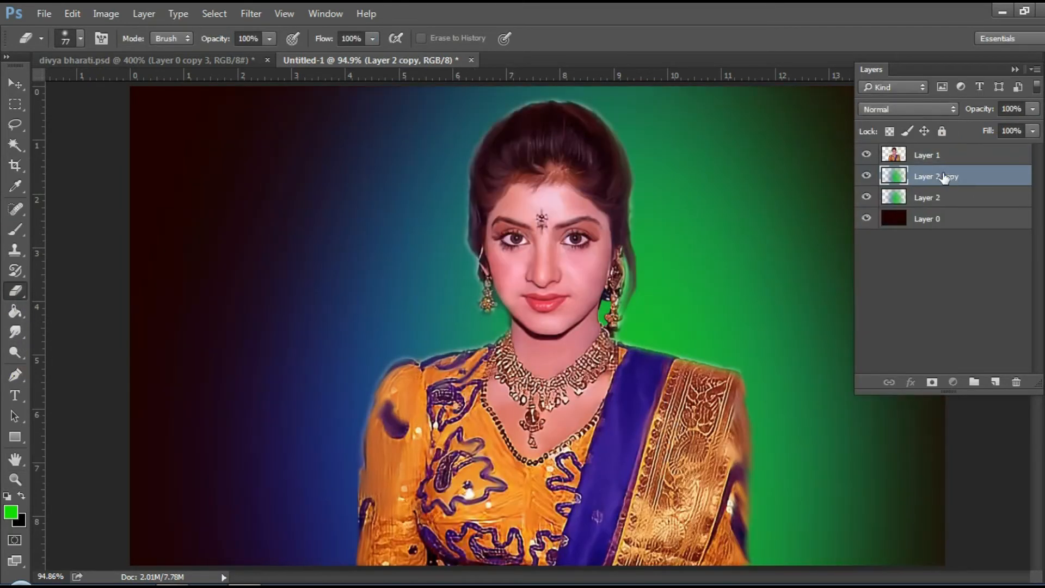
pyautogui.hotkey('ctrl', ']')
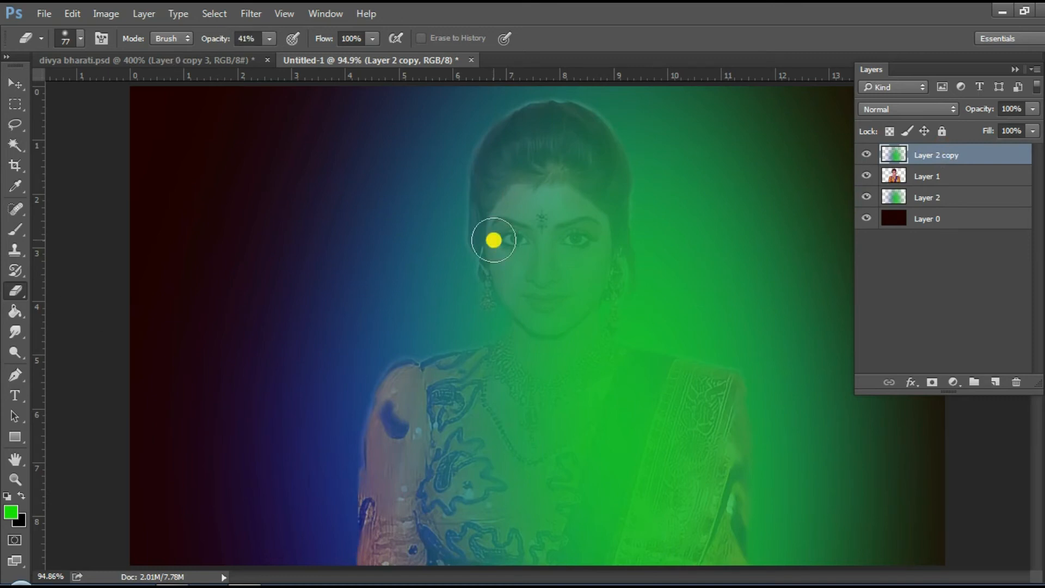
# Erase the glow copy over the face, hair, neck and blouse with a soft 343 px eraser at 61% opacity
pyautogui.rightClick(493, 240)
pyautogui.moveTo(660, 286); pyautogui.dragTo(657, 279)
pyautogui.click(556, 187)
pyautogui.moveTo(556, 187); pyautogui.dragTo(554, 269)
pyautogui.moveTo(555, 321); pyautogui.dragTo(555, 240)
pyautogui.moveTo(213, 40); pyautogui.dragTo(224, 53)
pyautogui.moveTo(566, 398)
pyautogui.mouseDown()
pyautogui.moveTo(553, 428)
pyautogui.moveTo(549, 229)
pyautogui.moveTo(513, 392)
pyautogui.moveTo(436, 414)
pyautogui.moveTo(550, 227)
pyautogui.mouseUp()
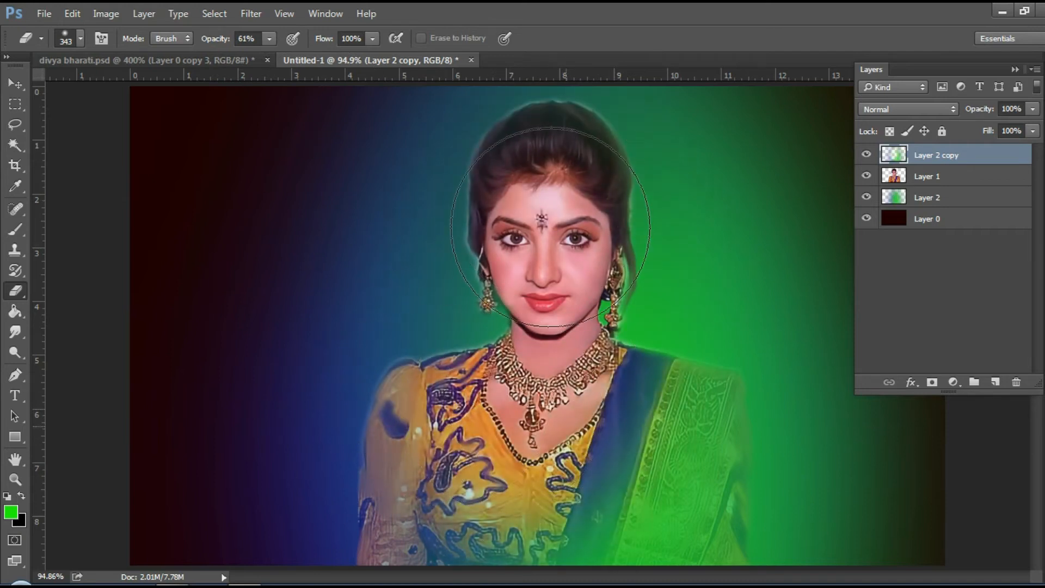
pyautogui.press('z')
pyautogui.rightClick(469, 308)
pyautogui.press('Escape')
pyautogui.hotkey('shift', 'Tab')
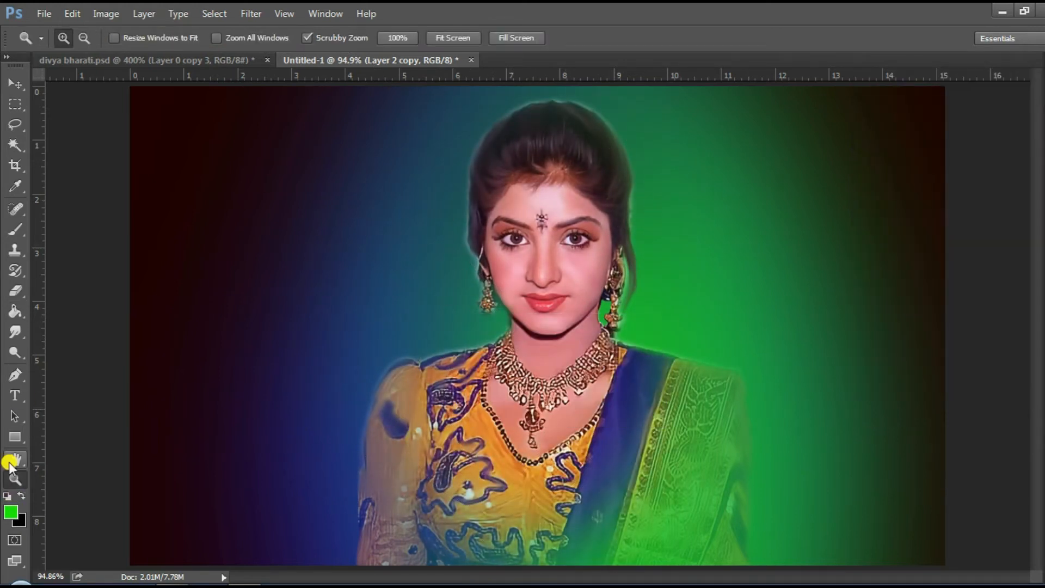
pyautogui.click(1044, 81)
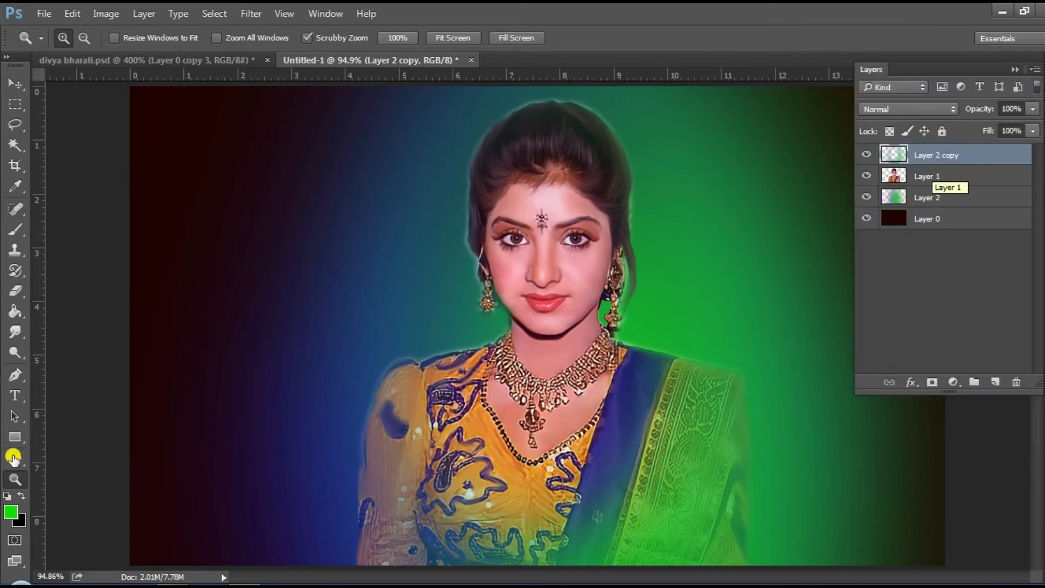
# Smudge the blue background left of the portrait on Layer 2 with a 201 px tip at 73% strength
pyautogui.click(21, 333)
pyautogui.rightClick(381, 279)
pyautogui.click(443, 473)
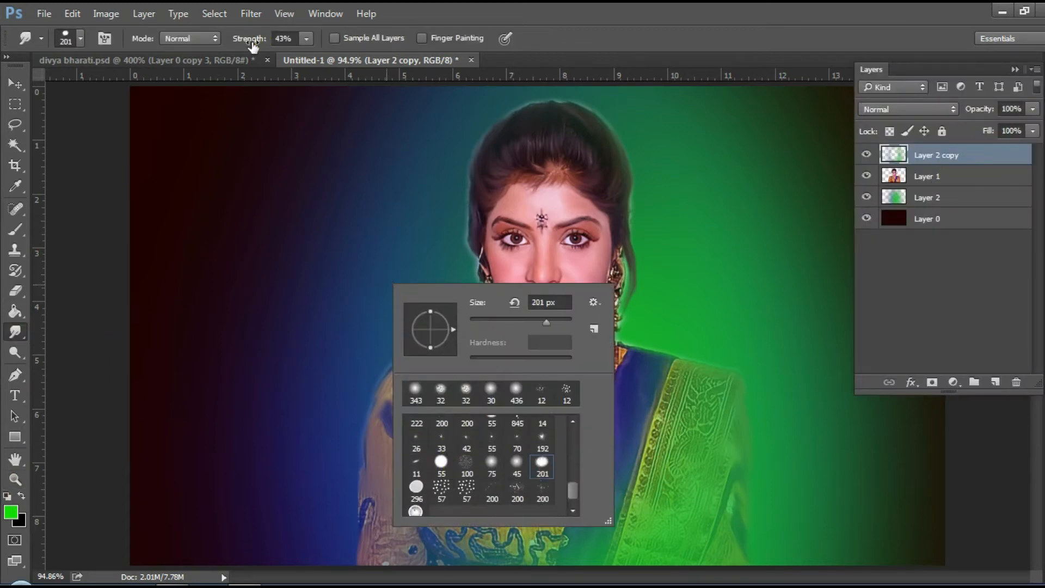
pyautogui.press('Return')
pyautogui.keyDown('ctrl'); pyautogui.click(374, 272); pyautogui.keyUp('ctrl')
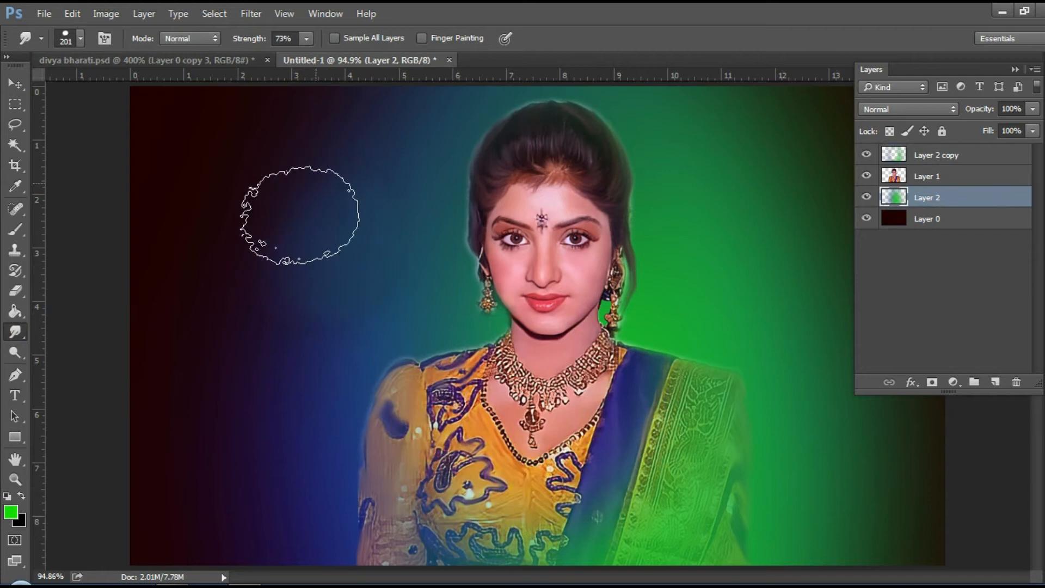
pyautogui.moveTo(397, 262); pyautogui.dragTo(304, 350)
# Smudge the blue and green glow on both sides into cloudy shapes with the 130 px cloud-like tip
pyautogui.rightClick(390, 229)
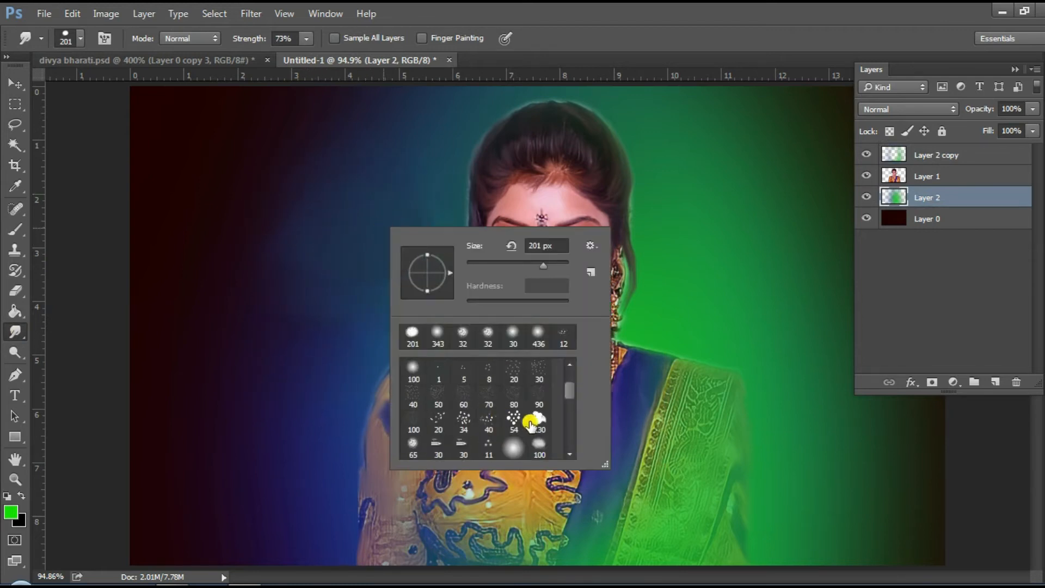
pyautogui.doubleClick(527, 415)
pyautogui.moveTo(333, 272)
pyautogui.mouseDown()
pyautogui.moveTo(443, 280)
pyautogui.moveTo(402, 274)
pyautogui.moveTo(322, 387)
pyautogui.moveTo(317, 446)
pyautogui.moveTo(431, 335)
pyautogui.moveTo(481, 314)
pyautogui.moveTo(484, 207)
pyautogui.moveTo(637, 285)
pyautogui.moveTo(660, 225)
pyautogui.moveTo(601, 311)
pyautogui.moveTo(742, 223)
pyautogui.moveTo(779, 486)
pyautogui.moveTo(734, 394)
pyautogui.moveTo(863, 436)
pyautogui.moveTo(882, 514)
pyautogui.mouseUp()
pyautogui.press('F7')
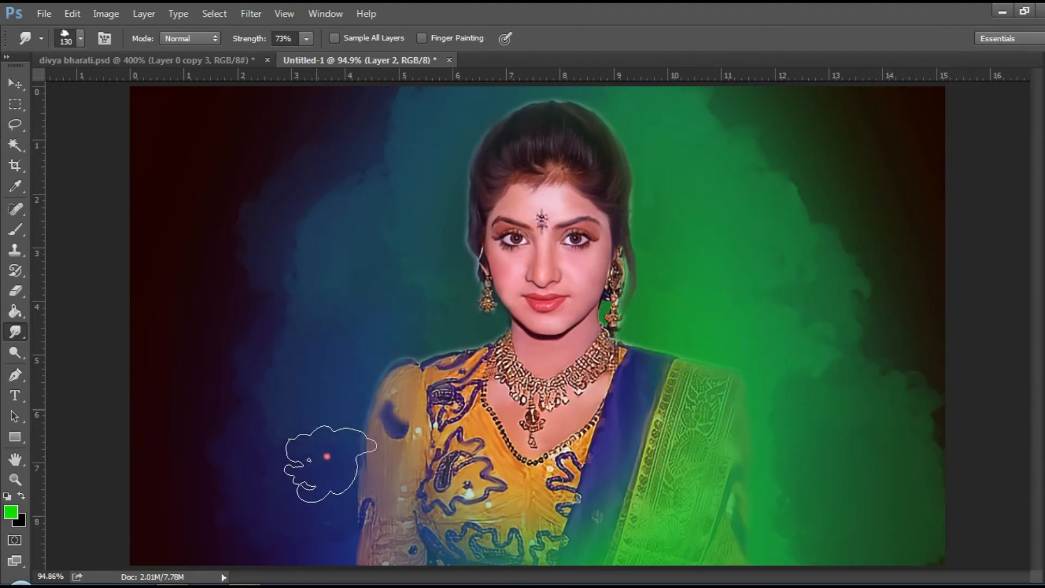
pyautogui.moveTo(326, 455); pyautogui.dragTo(313, 245)
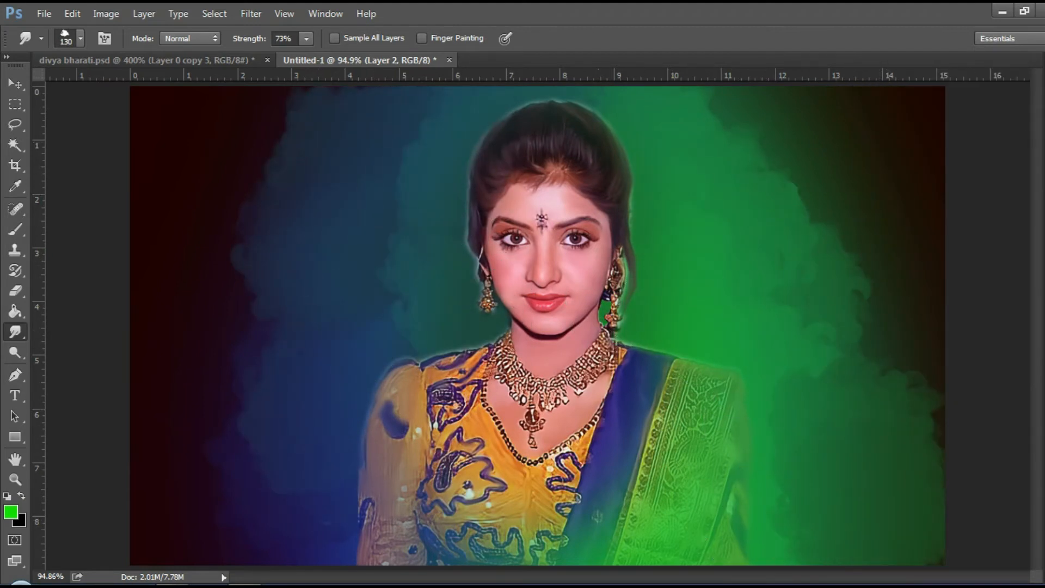
# Smudge more cloudy texture into the lower green and blue areas beside the saree and sleeve
pyautogui.press('F7')
pyautogui.hotkey('ctrl', 'j')
pyautogui.moveTo(745, 528)
pyautogui.mouseDown()
pyautogui.moveTo(805, 414)
pyautogui.moveTo(843, 436)
pyautogui.mouseUp()
pyautogui.moveTo(315, 495); pyautogui.dragTo(354, 346)
# Smudge the outer dark edges of the glow on Layer 2, reducing the cloud-like tip from 130 px to 75 px
pyautogui.click(16, 479)
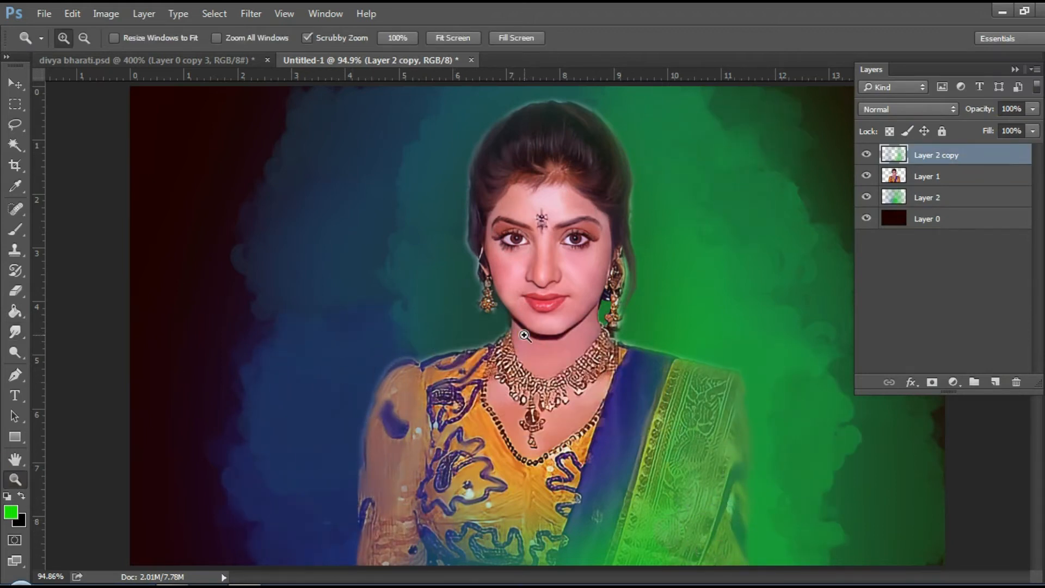
pyautogui.keyDown('alt'); pyautogui.click(457, 378); pyautogui.keyUp('alt')
pyautogui.click(944, 197)
pyautogui.click(15, 332)
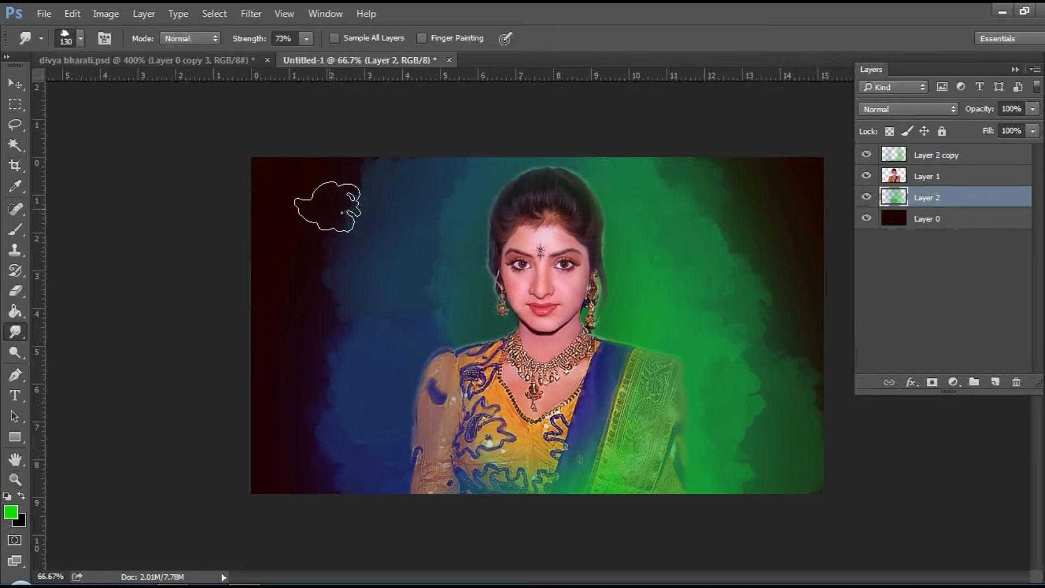
pyautogui.moveTo(349, 402); pyautogui.dragTo(319, 431)
pyautogui.rightClick(315, 345)
pyautogui.click(443, 357)
pyautogui.moveTo(813, 313); pyautogui.dragTo(792, 375)
pyautogui.moveTo(753, 225); pyautogui.dragTo(782, 235)
pyautogui.moveTo(772, 435)
pyautogui.mouseDown()
pyautogui.moveTo(736, 383)
pyautogui.moveTo(760, 466)
pyautogui.moveTo(764, 415)
pyautogui.mouseUp()
pyautogui.click(920, 159)
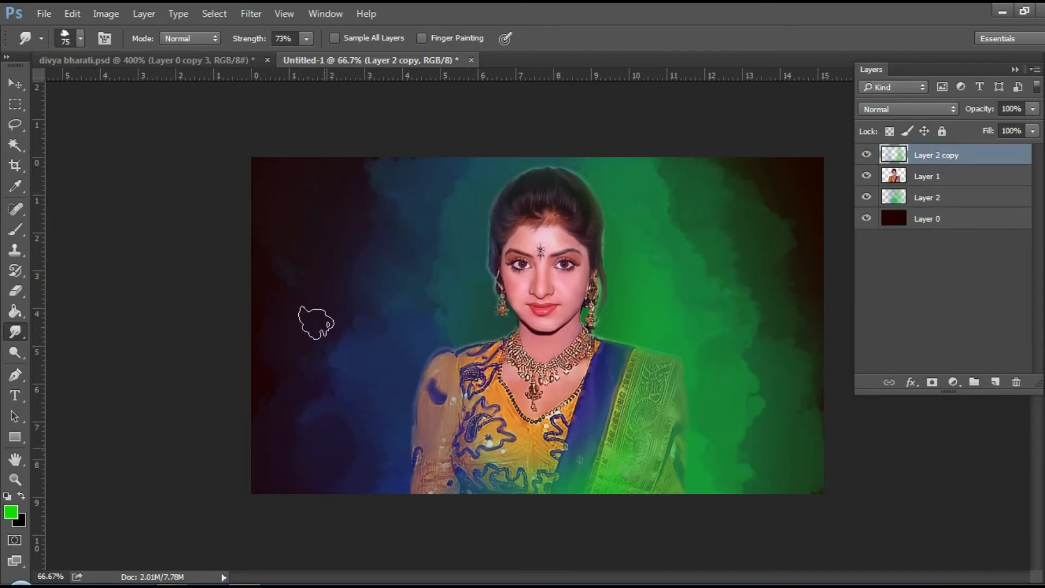
pyautogui.click(15, 479)
pyautogui.click(557, 215)
pyautogui.click(558, 214)
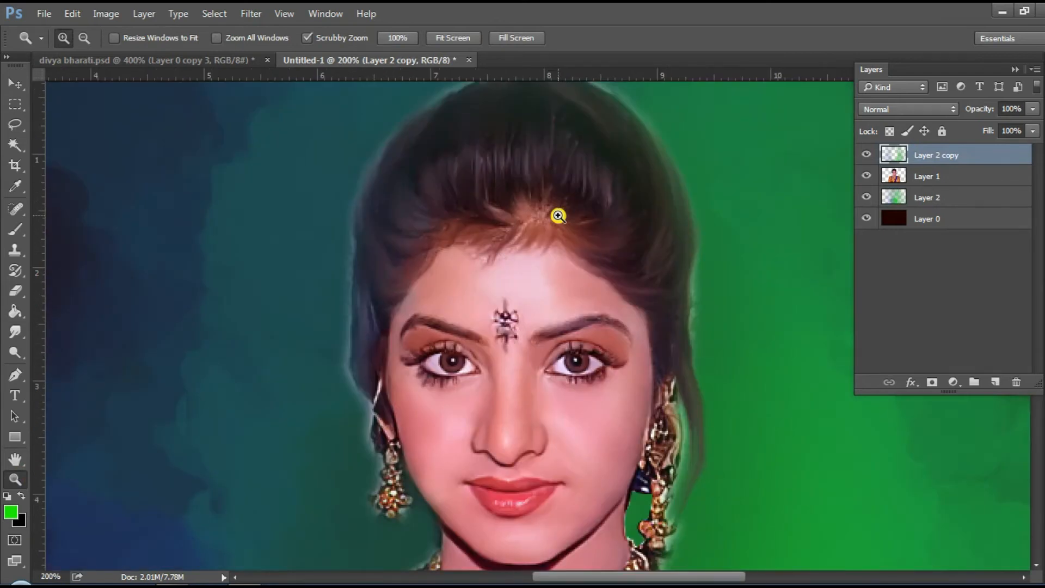
pyautogui.rightClick(558, 214)
pyautogui.click(584, 224)
pyautogui.click(558, 155)
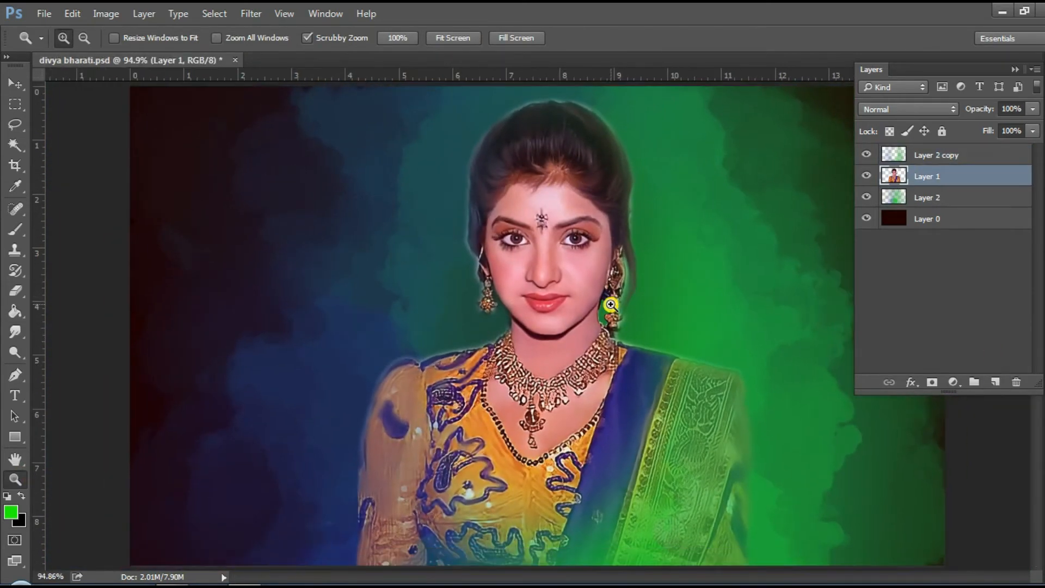
# Add a new layer above Layer 1 and set up a white 1 px brush at 80% opacity for the hair
pyautogui.click(562, 112)
pyautogui.click(562, 112)
pyautogui.click(995, 382)
pyautogui.click(15, 229)
pyautogui.rightClick(383, 258)
pyautogui.scroll(5, 484, 410)
pyautogui.click(406, 402)
pyautogui.click(7, 495)
pyautogui.click(21, 495)
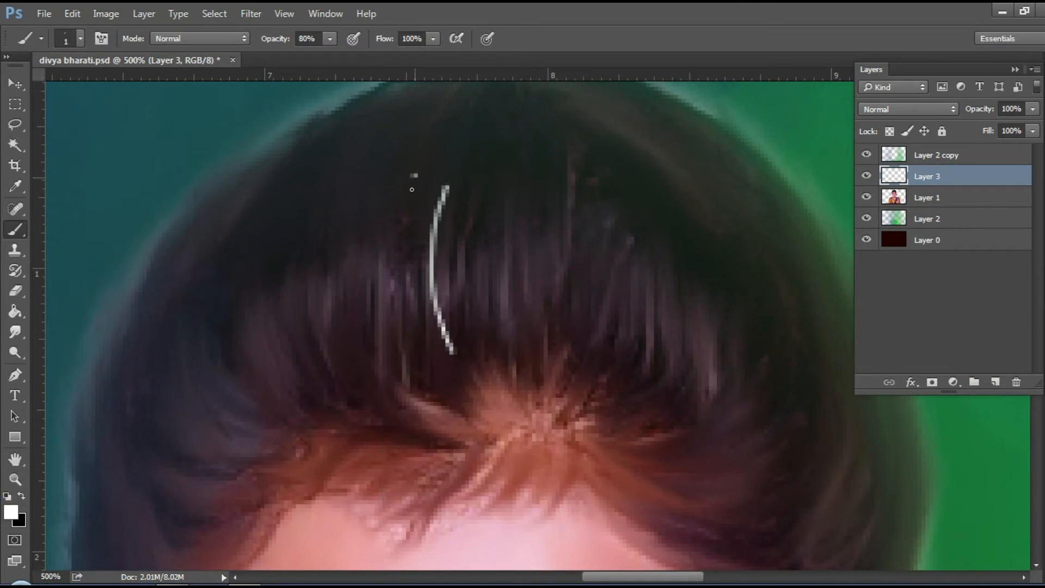
# Paint curved white hair strands across the crown on Layer 3, following the hair's direction on both sides and in the middle
pyautogui.moveTo(414, 175); pyautogui.dragTo(427, 356)
pyautogui.moveTo(369, 175); pyautogui.dragTo(403, 370)
pyautogui.moveTo(344, 199); pyautogui.dragTo(383, 392)
pyautogui.moveTo(319, 377); pyautogui.dragTo(326, 391)
pyautogui.moveTo(251, 244); pyautogui.dragTo(297, 397)
pyautogui.moveTo(222, 277); pyautogui.dragTo(283, 427)
pyautogui.moveTo(621, 193); pyautogui.dragTo(579, 400)
pyautogui.moveTo(639, 210)
pyautogui.mouseDown()
pyautogui.moveTo(649, 327)
pyautogui.moveTo(620, 395)
pyautogui.mouseUp()
pyautogui.moveTo(675, 242); pyautogui.dragTo(655, 419)
pyautogui.moveTo(615, 451); pyautogui.dragTo(724, 300)
pyautogui.moveTo(612, 472)
pyautogui.mouseDown()
pyautogui.moveTo(634, 476)
pyautogui.moveTo(759, 332)
pyautogui.mouseUp()
pyautogui.moveTo(653, 506); pyautogui.dragTo(732, 498)
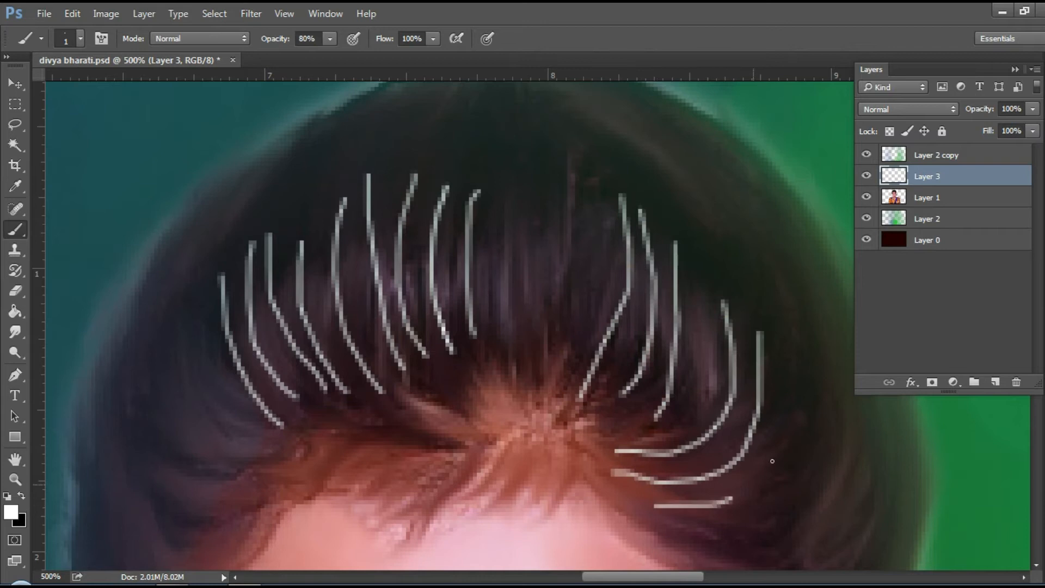
pyautogui.moveTo(530, 196); pyautogui.dragTo(544, 356)
pyautogui.moveTo(589, 198); pyautogui.dragTo(578, 378)
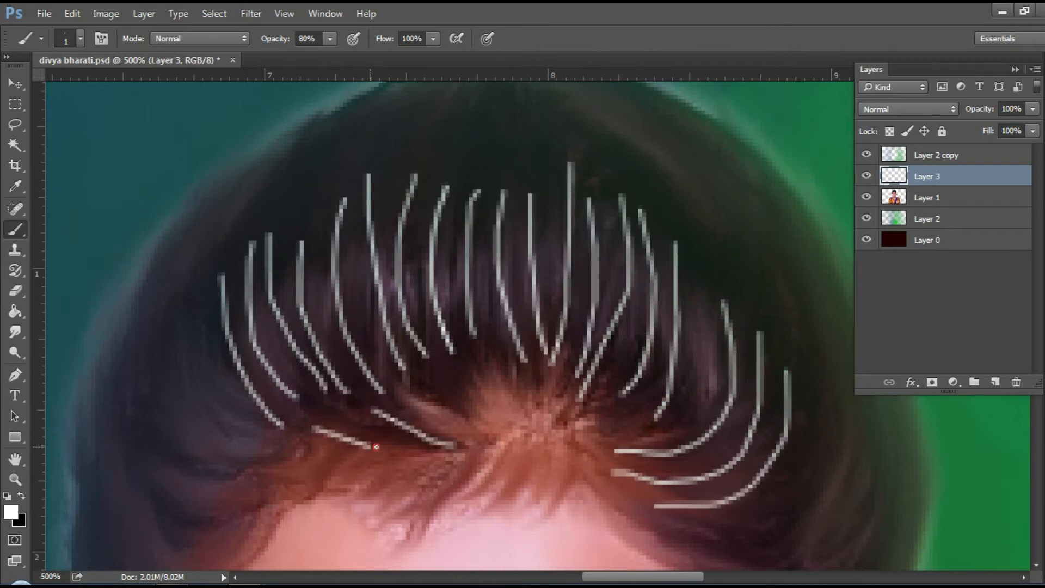
# Paint more curved white strands down the left side of the hair, beside the temple
pyautogui.moveTo(169, 317); pyautogui.dragTo(252, 455)
pyautogui.moveTo(144, 372); pyautogui.dragTo(226, 476)
pyautogui.moveTo(144, 412); pyautogui.dragTo(228, 495)
pyautogui.moveTo(131, 435); pyautogui.dragTo(229, 522)
pyautogui.moveTo(133, 469); pyautogui.dragTo(207, 552)
# Sample a dark hair tone, shift the foreground colour to vivid purple and paint purple strands between the white ones
pyautogui.scroll(-1, 163, 517)
pyautogui.press('i')
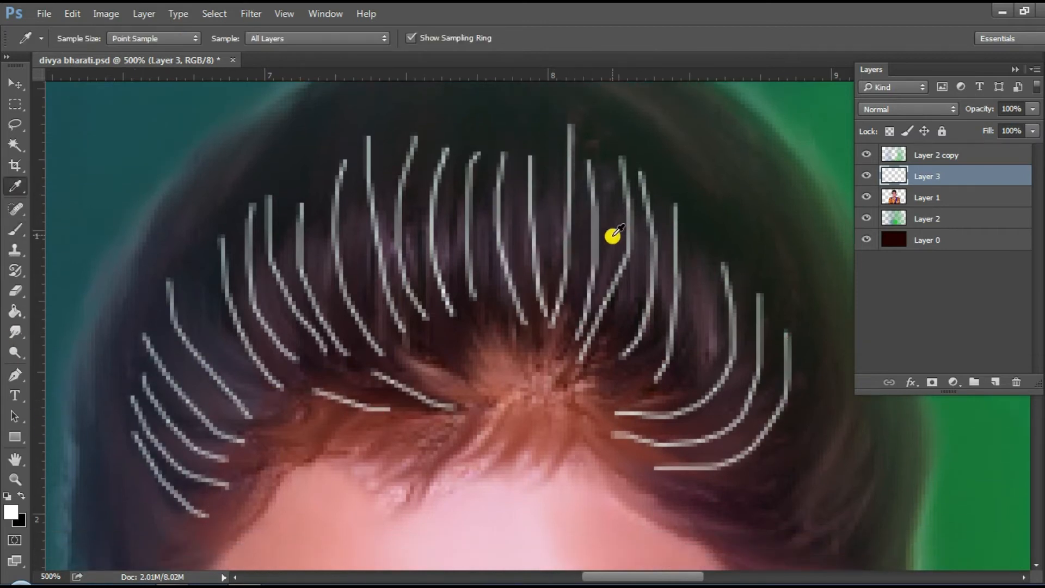
pyautogui.click(612, 235)
pyautogui.click(10, 512)
pyautogui.click(702, 129)
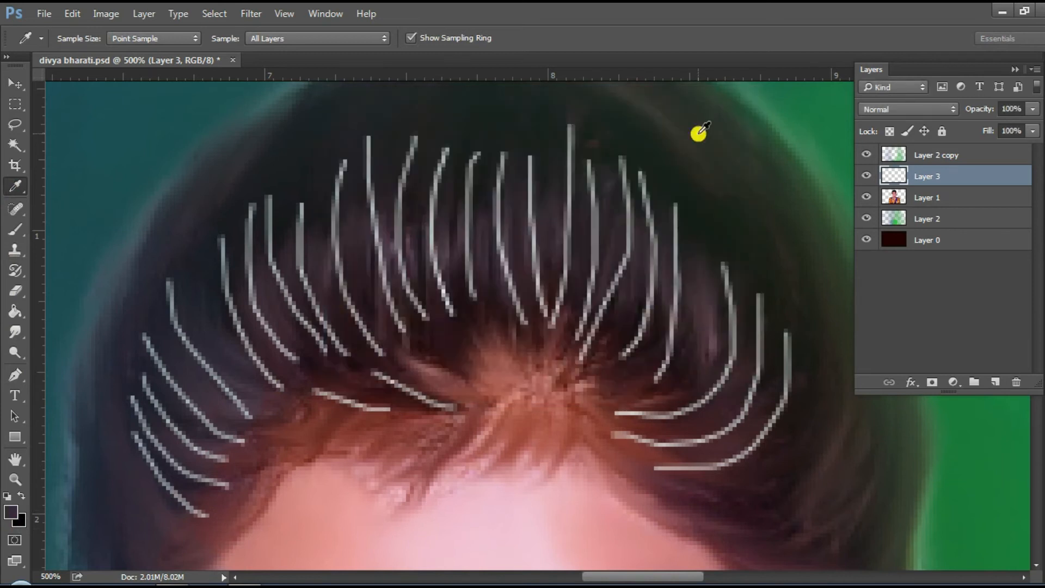
pyautogui.press('b')
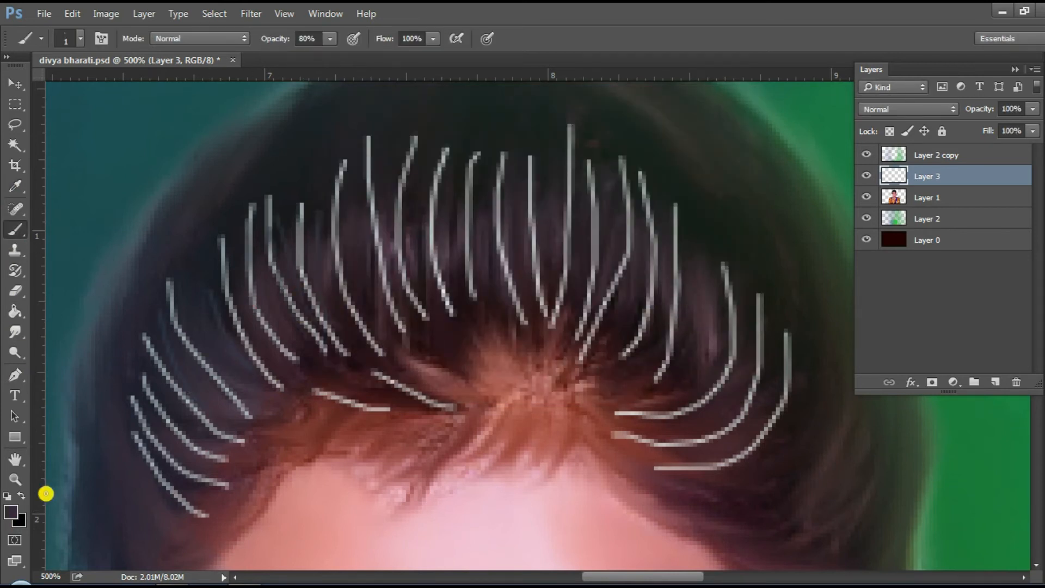
pyautogui.click(10, 511)
pyautogui.moveTo(550, 296); pyautogui.dragTo(569, 255)
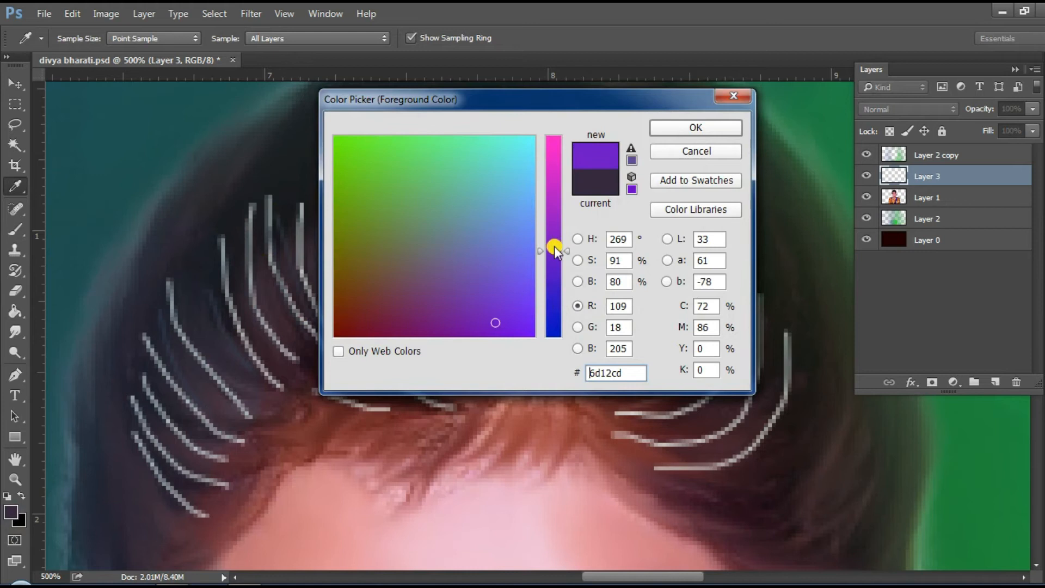
pyautogui.press('Return')
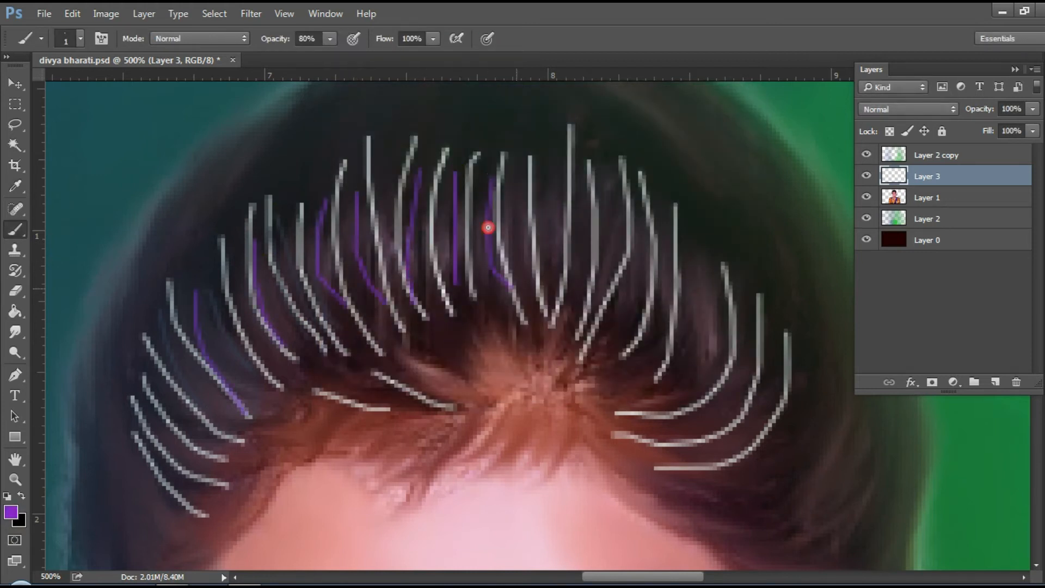
# Switch the paint colour to black and draw fine strands along the hairline and over both eyebrows
pyautogui.scroll(-5, 488, 227)
pyautogui.press('x')
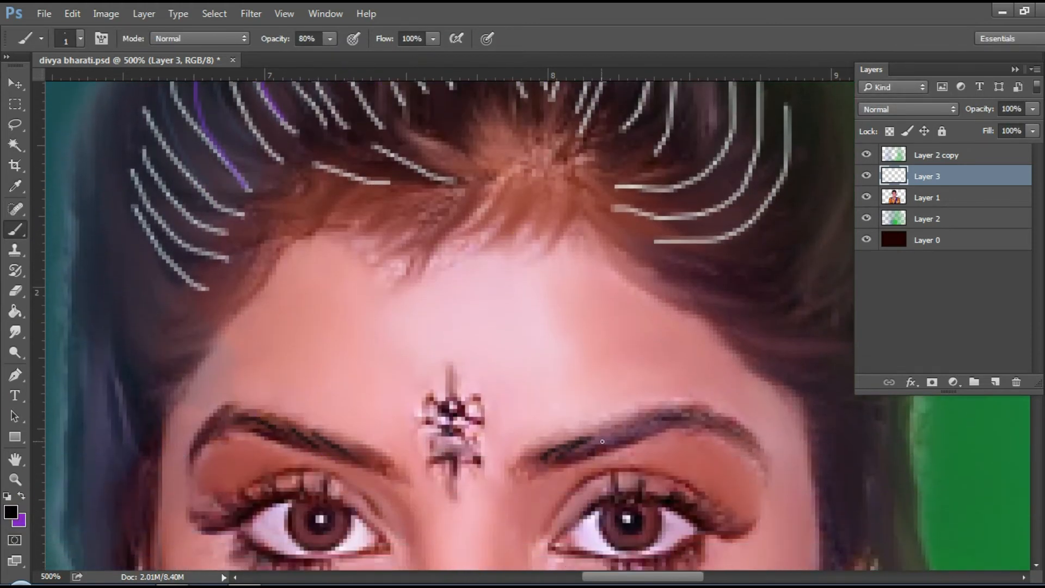
pyautogui.scroll(2, 471, 251)
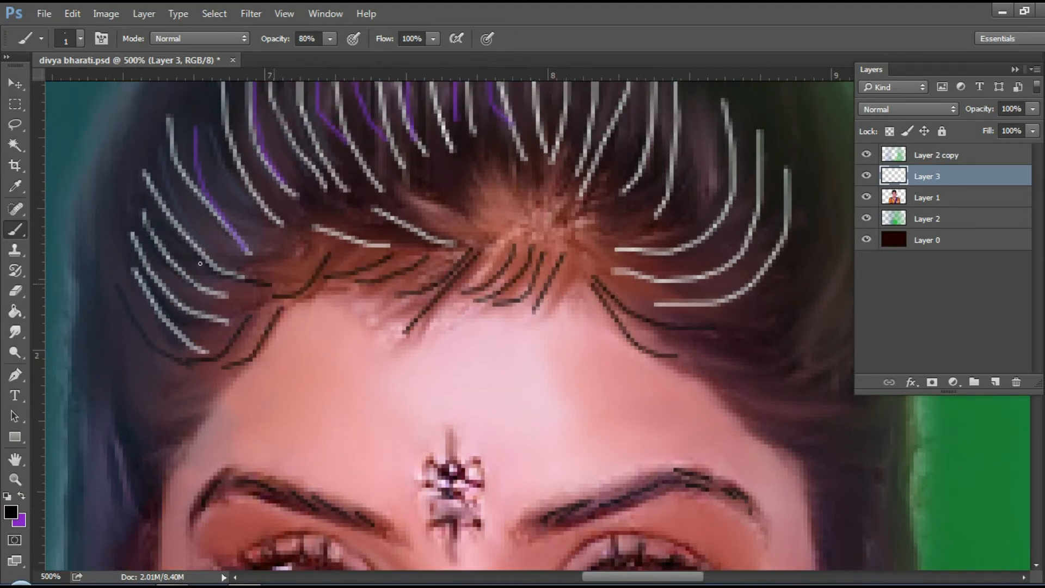
# Set up the Smudge tool with a textured 17 px tip at 44% strength
pyautogui.click(14, 331)
pyautogui.rightClick(366, 341)
pyautogui.scroll(-5, 465, 525)
pyautogui.click(443, 521)
pyautogui.rightClick(266, 305)
pyautogui.moveTo(351, 346); pyautogui.dragTo(345, 347)
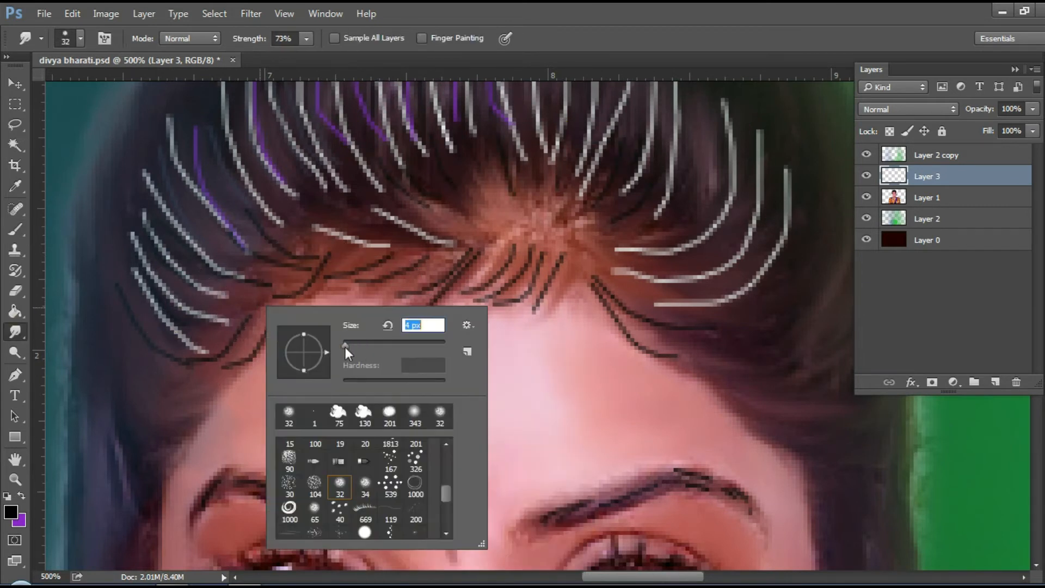
pyautogui.press('Return')
pyautogui.press('F5')
# Smudge the painted white, purple and black strands along the hairline, crown and left side so they blend into the hair
pyautogui.moveTo(226, 322)
pyautogui.mouseDown()
pyautogui.moveTo(156, 240)
pyautogui.moveTo(191, 198)
pyautogui.moveTo(149, 135)
pyautogui.mouseUp()
pyautogui.moveTo(266, 225)
pyautogui.mouseDown()
pyautogui.moveTo(232, 331)
pyautogui.moveTo(255, 332)
pyautogui.moveTo(317, 272)
pyautogui.moveTo(367, 277)
pyautogui.moveTo(393, 325)
pyautogui.moveTo(428, 287)
pyautogui.moveTo(413, 256)
pyautogui.moveTo(350, 248)
pyautogui.moveTo(533, 253)
pyautogui.moveTo(504, 303)
pyautogui.mouseUp()
pyautogui.moveTo(596, 297)
pyautogui.mouseDown()
pyautogui.moveTo(702, 321)
pyautogui.moveTo(737, 221)
pyautogui.mouseUp()
pyautogui.press('F5')
pyautogui.scroll(2, 708, 272)
pyautogui.moveTo(677, 347)
pyautogui.mouseDown()
pyautogui.moveTo(603, 330)
pyautogui.moveTo(660, 275)
pyautogui.mouseUp()
pyautogui.scroll(2, 577, 272)
pyautogui.moveTo(553, 283)
pyautogui.mouseDown()
pyautogui.moveTo(599, 239)
pyautogui.moveTo(647, 217)
pyautogui.moveTo(529, 223)
pyautogui.moveTo(528, 134)
pyautogui.moveTo(462, 250)
pyautogui.mouseUp()
pyautogui.moveTo(469, 321)
pyautogui.mouseDown()
pyautogui.moveTo(410, 259)
pyautogui.moveTo(366, 282)
pyautogui.moveTo(322, 243)
pyautogui.moveTo(314, 316)
pyautogui.moveTo(267, 296)
pyautogui.moveTo(319, 350)
pyautogui.moveTo(236, 435)
pyautogui.mouseUp()
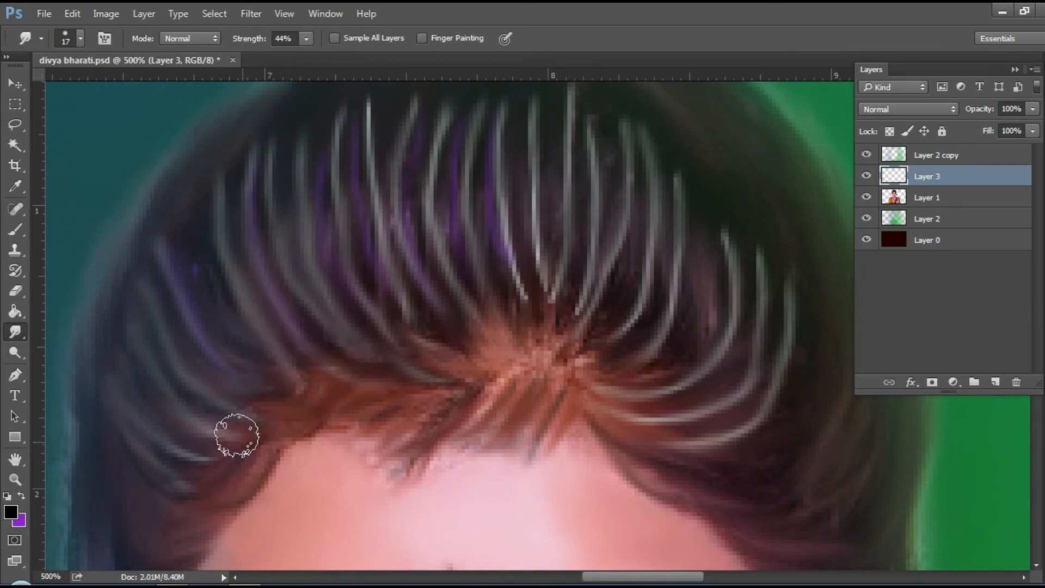
# Smudge the remaining strands at the centre and right of the crown and soften the black eyebrow strokes
pyautogui.moveTo(538, 240)
pyautogui.mouseDown()
pyautogui.moveTo(730, 305)
pyautogui.moveTo(677, 387)
pyautogui.mouseUp()
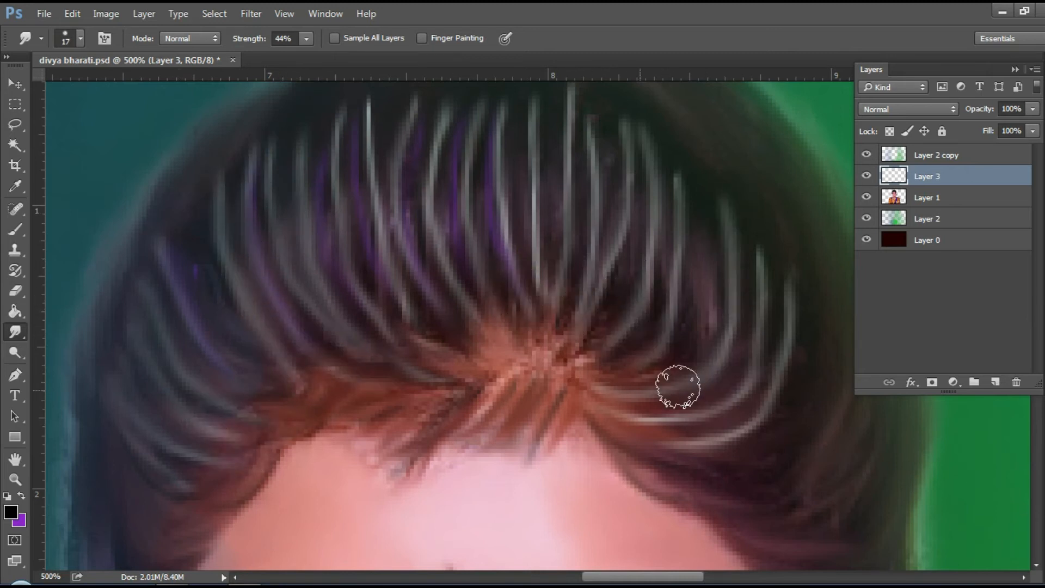
pyautogui.scroll(1, 350, 147)
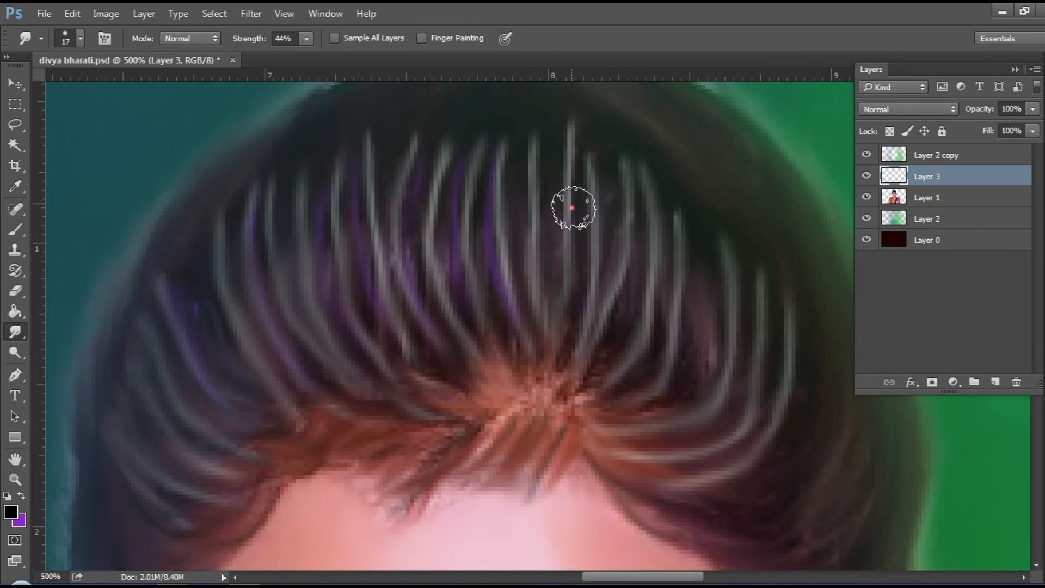
pyautogui.scroll(-7, 572, 208)
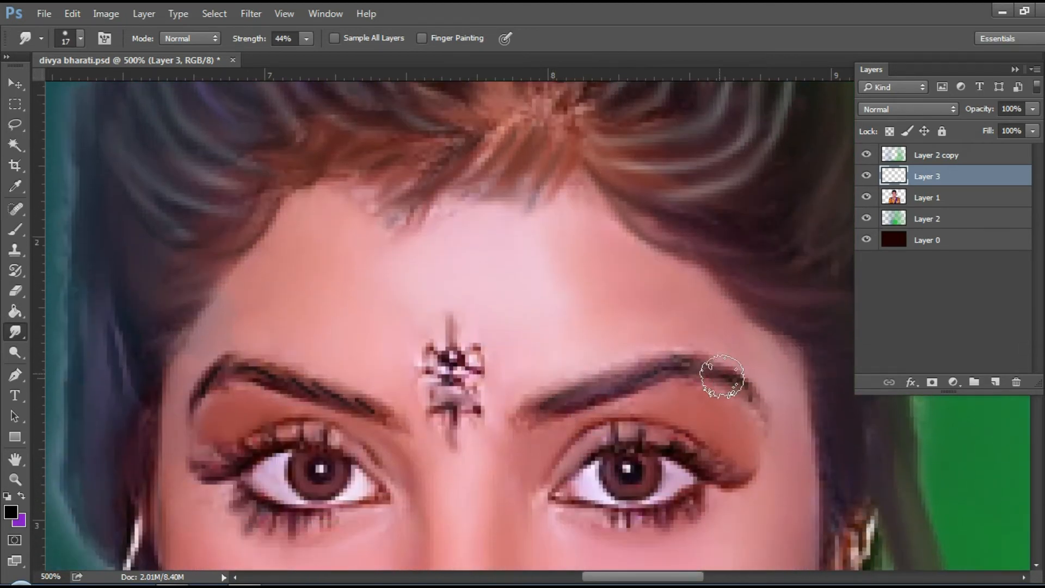
pyautogui.click(348, 413)
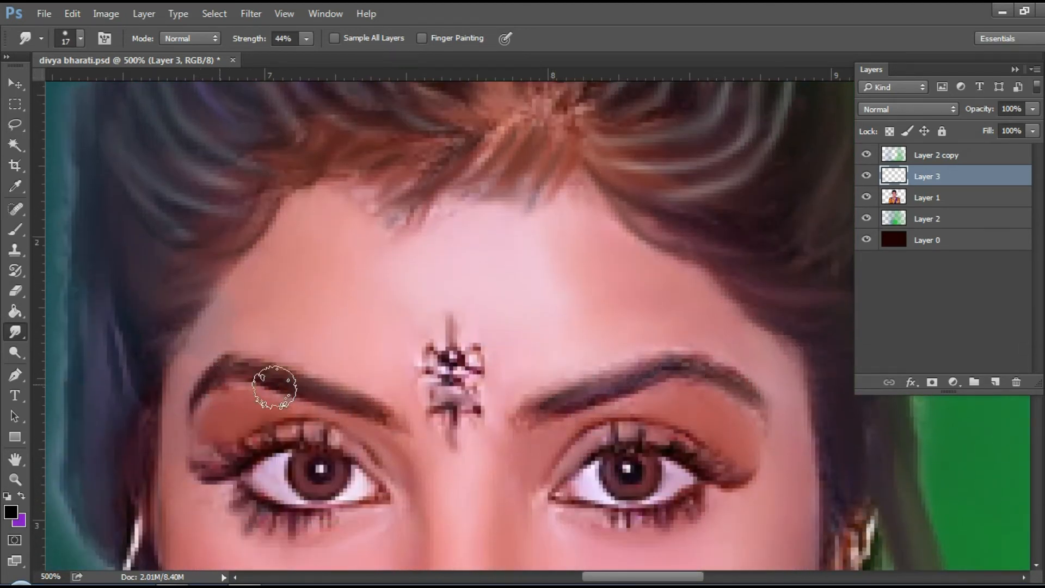
# Try a different blending mode on Layer 3 and compare the whole portrait with the strands hidden
pyautogui.click(902, 112)
pyautogui.click(925, 409)
pyautogui.press('z')
pyautogui.hotkey('ctrl', '0')
pyautogui.click(865, 176)
pyautogui.click(907, 109)
pyautogui.click(907, 120)
# Lower the fill of Layer 3 to 20% and raise the Smudge strength to 50%
pyautogui.moveTo(988, 132); pyautogui.dragTo(988, 135)
pyautogui.moveTo(580, 140); pyautogui.dragTo(646, 184)
pyautogui.press('r')
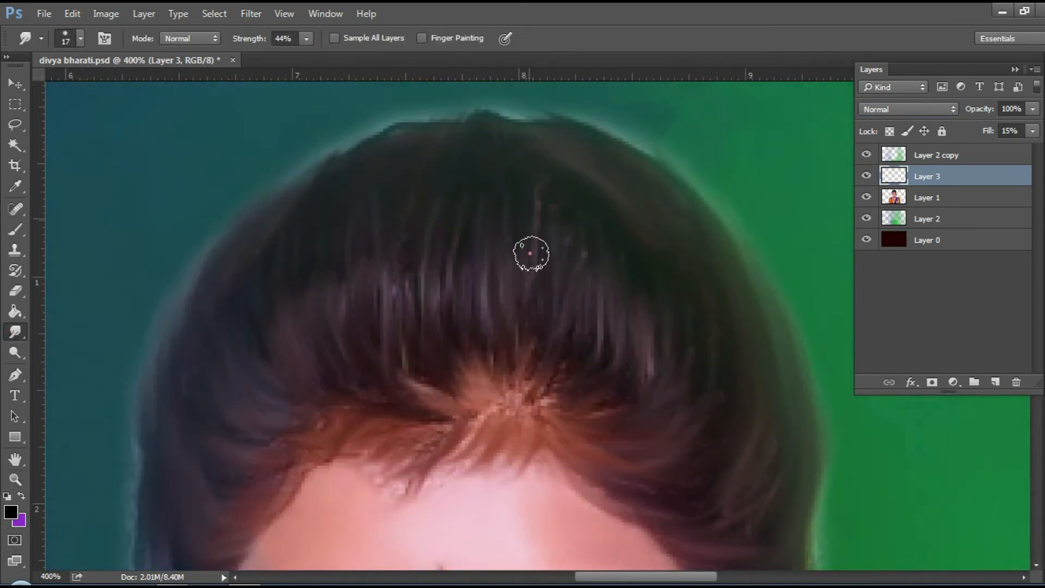
pyautogui.moveTo(978, 131); pyautogui.dragTo(978, 133)
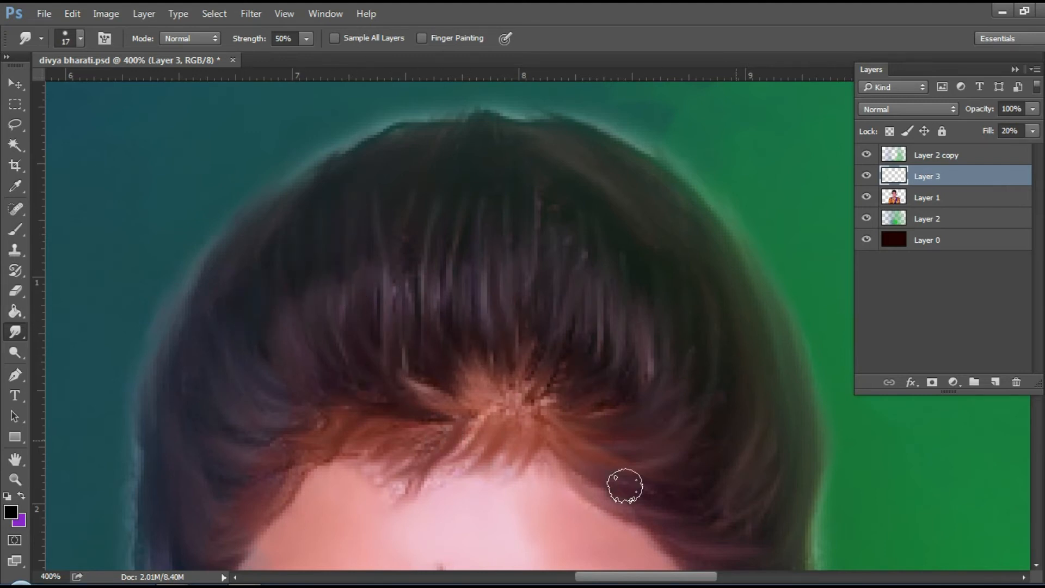
# Add a new layer above Layer 3 for retouching the eyes
pyautogui.scroll(-3, 316, 472)
pyautogui.rightClick(367, 412)
pyautogui.click(15, 480)
pyautogui.hotkey('ctrl', '0')
pyautogui.click(564, 217)
pyautogui.click(572, 223)
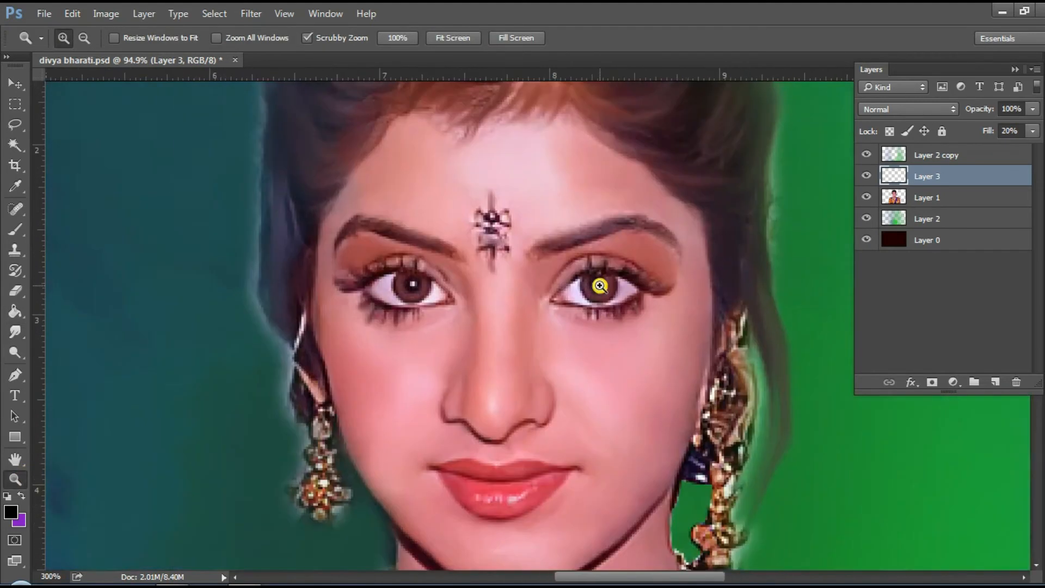
pyautogui.click(621, 291)
pyautogui.click(617, 276)
pyautogui.click(996, 381)
pyautogui.click(578, 250)
pyautogui.press('b')
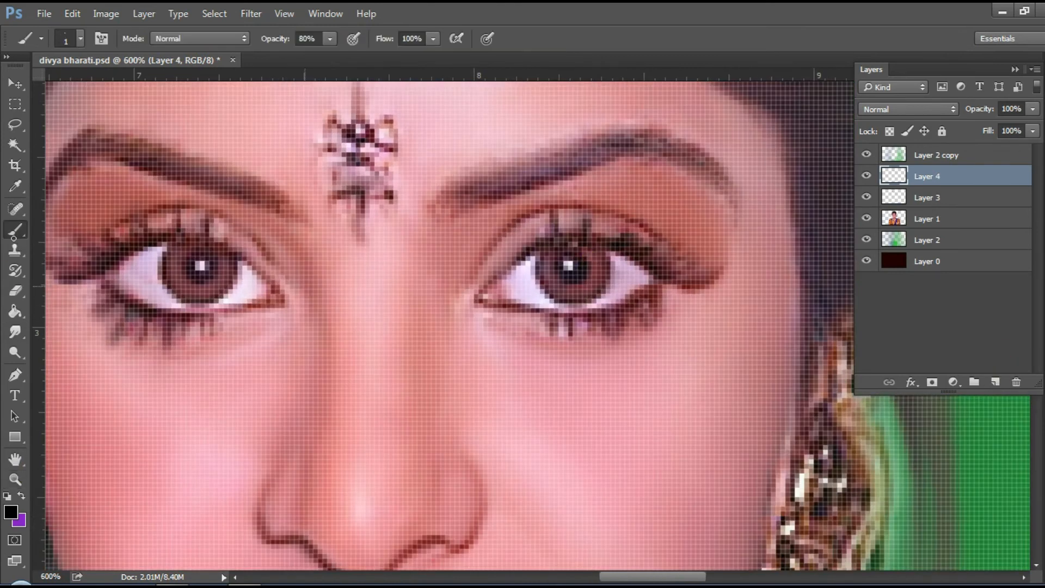
# Try to select both irises with the Elliptical Marquee tool
pyautogui.rightClick(15, 104)
pyautogui.click(49, 117)
pyautogui.moveTo(541, 250); pyautogui.dragTo(606, 298)
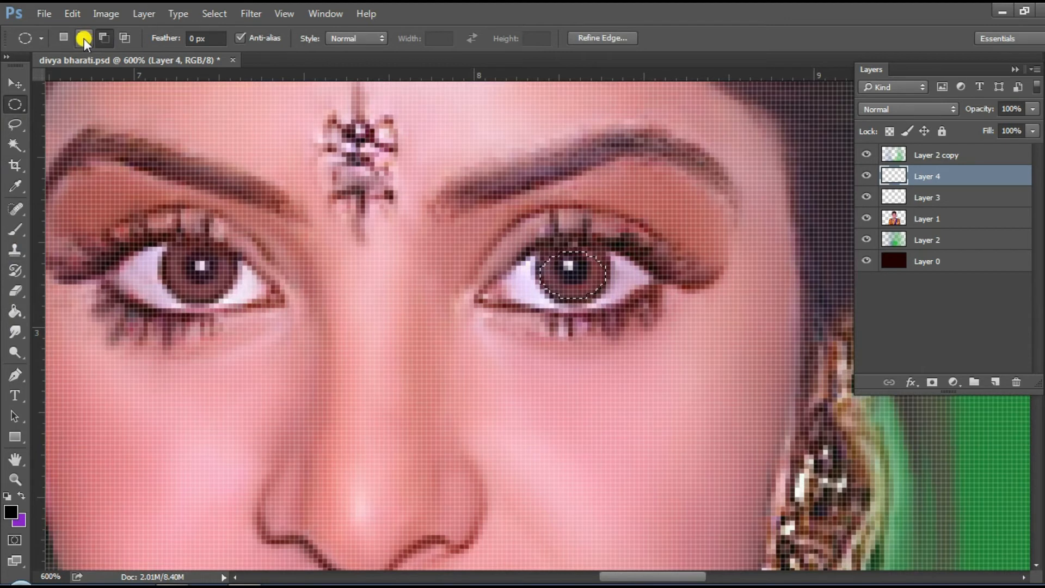
pyautogui.moveTo(166, 213); pyautogui.dragTo(234, 292)
pyautogui.click(539, 232)
# Make Layer 1 active and draw a new elliptical selection around the iris of the right-hand eye
pyautogui.click(915, 221)
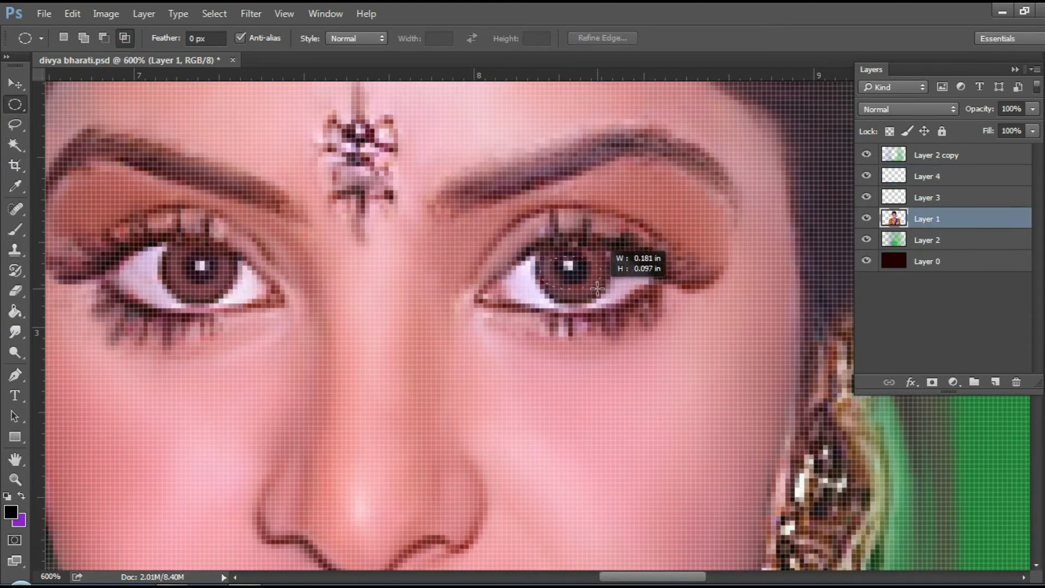
pyautogui.moveTo(597, 289); pyautogui.dragTo(598, 290)
pyautogui.moveTo(178, 256); pyautogui.dragTo(221, 291)
pyautogui.moveTo(166, 229); pyautogui.dragTo(242, 289)
pyautogui.moveTo(542, 249); pyautogui.dragTo(611, 299)
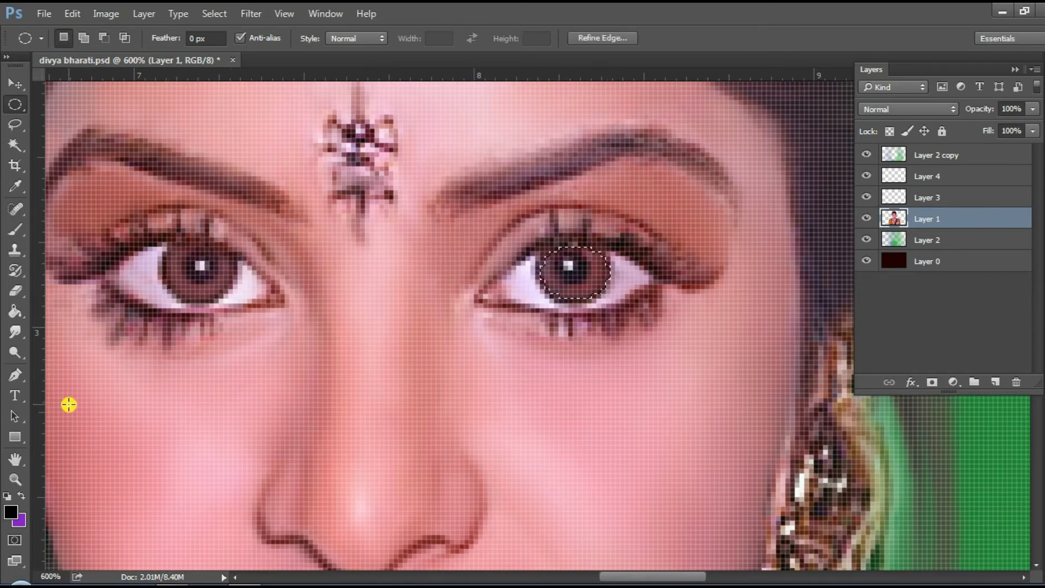
# Set the foreground colour to brown 6d220e and paint the selected iris on a new layer above Layer 1 at 100% opacity
pyautogui.click(15, 229)
pyautogui.click(15, 187)
pyautogui.click(183, 285)
pyautogui.click(11, 512)
pyautogui.click(345, 310)
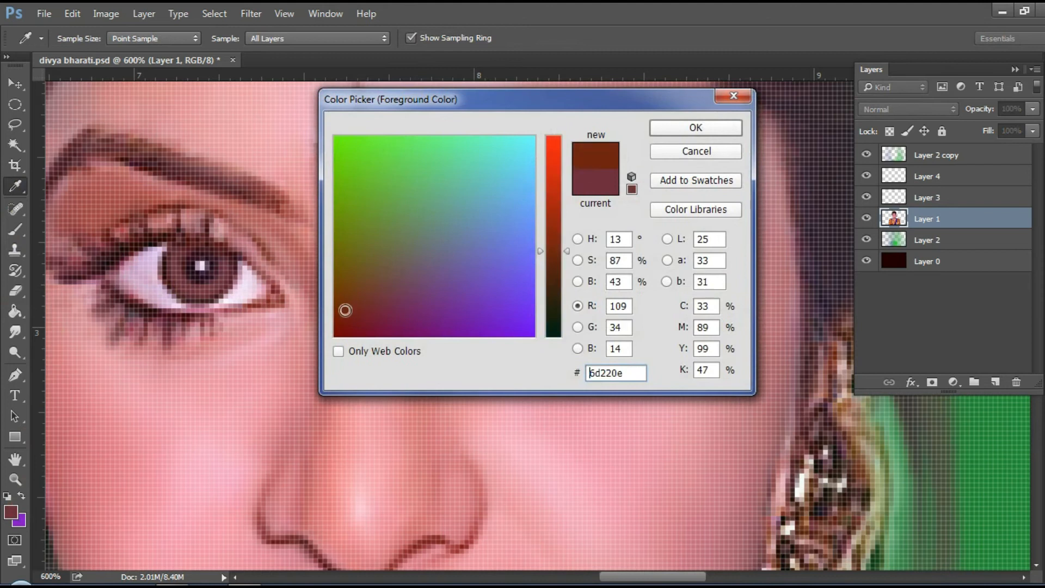
pyautogui.press('Return')
pyautogui.press('b')
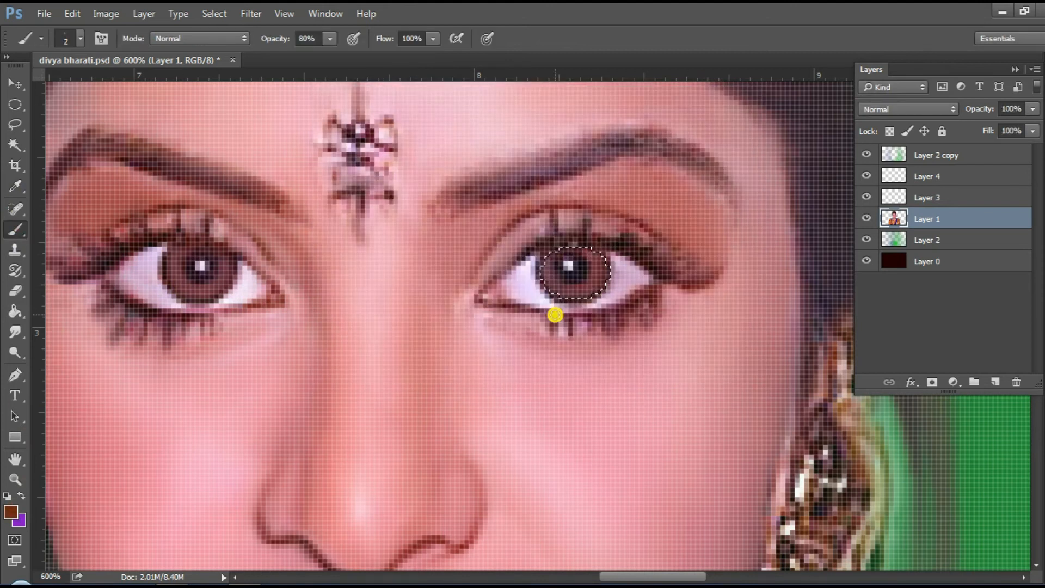
pyautogui.hotkey('ctrl', 'shift', 'alt', 'n')
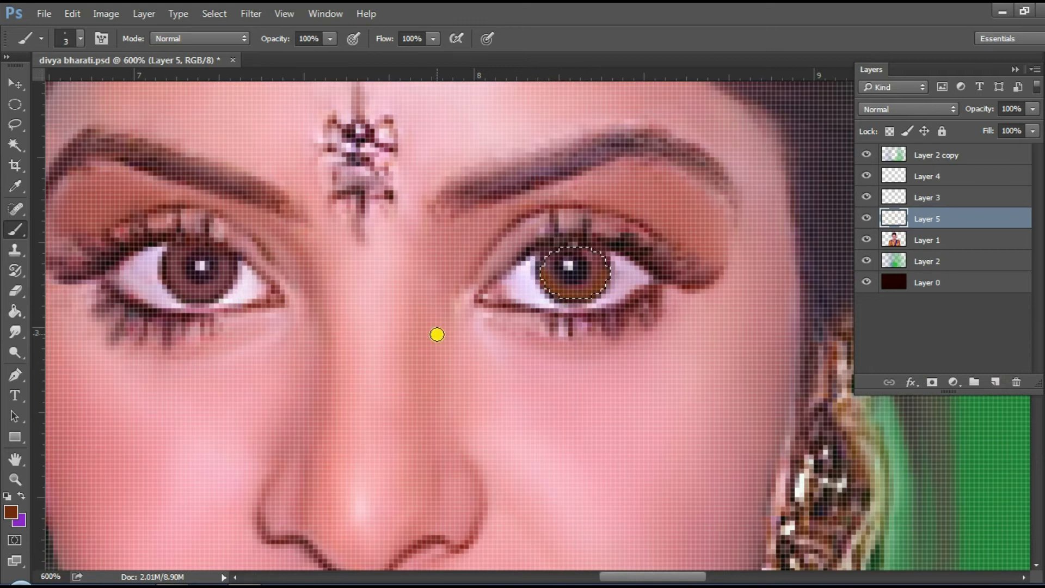
# Move the brown iris paint from the right-hand eye onto the iris of the left-hand eye
pyautogui.click(8, 88)
pyautogui.moveTo(577, 283)
pyautogui.mouseDown()
pyautogui.moveTo(204, 291)
pyautogui.moveTo(381, 308)
pyautogui.moveTo(234, 308)
pyautogui.moveTo(235, 295)
pyautogui.moveTo(264, 298)
pyautogui.moveTo(261, 282)
pyautogui.mouseUp()
pyautogui.click(950, 221)
pyautogui.click(868, 224)
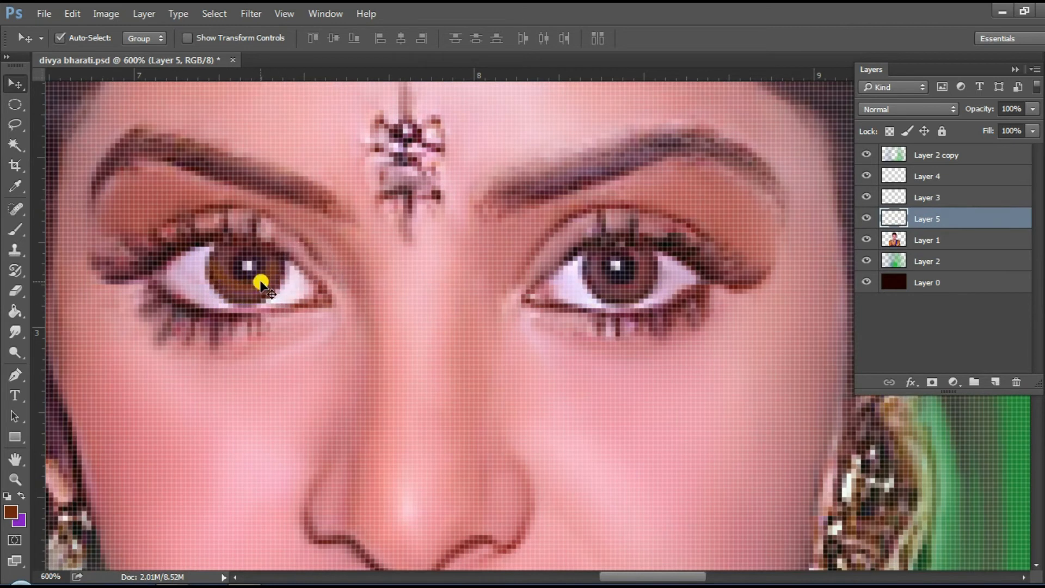
# Select the right-hand iris with an ellipse, paint it brown with the 3 px brush and blend it with the Smudge tool at 4 px
pyautogui.press('m')
pyautogui.moveTo(593, 257); pyautogui.dragTo(653, 303)
pyautogui.press('b')
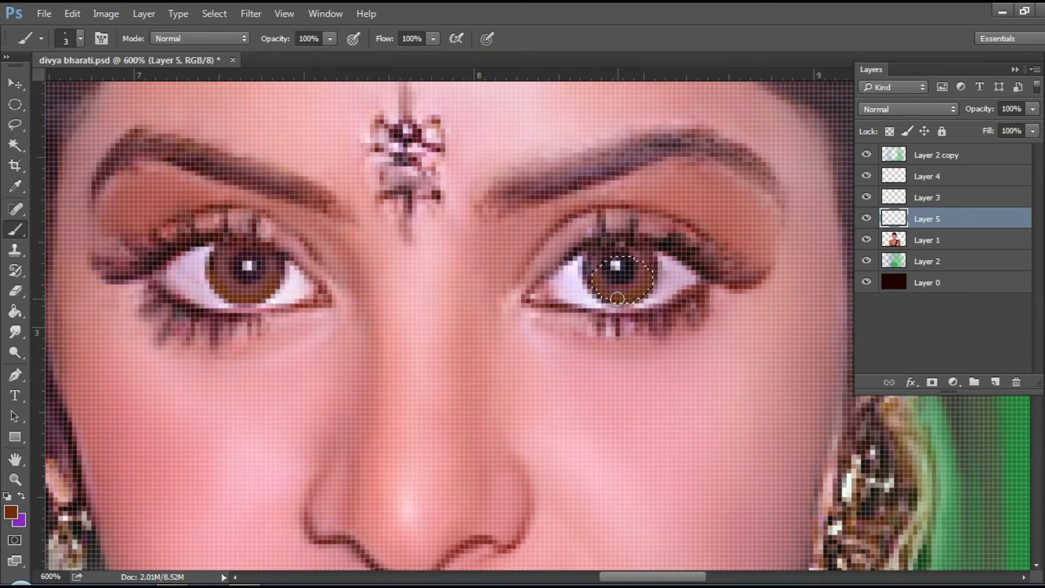
pyautogui.click(15, 332)
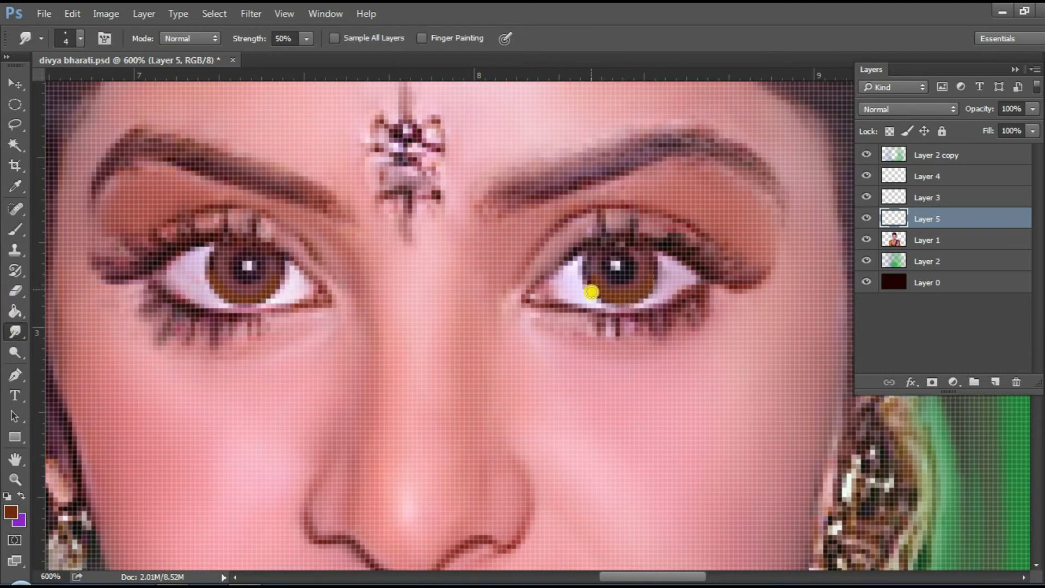
# Add a new layer above Layer 5 and set up a soft 9 px brush for the lips
pyautogui.hotkey('ctrl', '-')
pyautogui.hotkey('ctrl', '-')
pyautogui.hotkey('ctrl', '-')
pyautogui.hotkey('ctrl', '-')
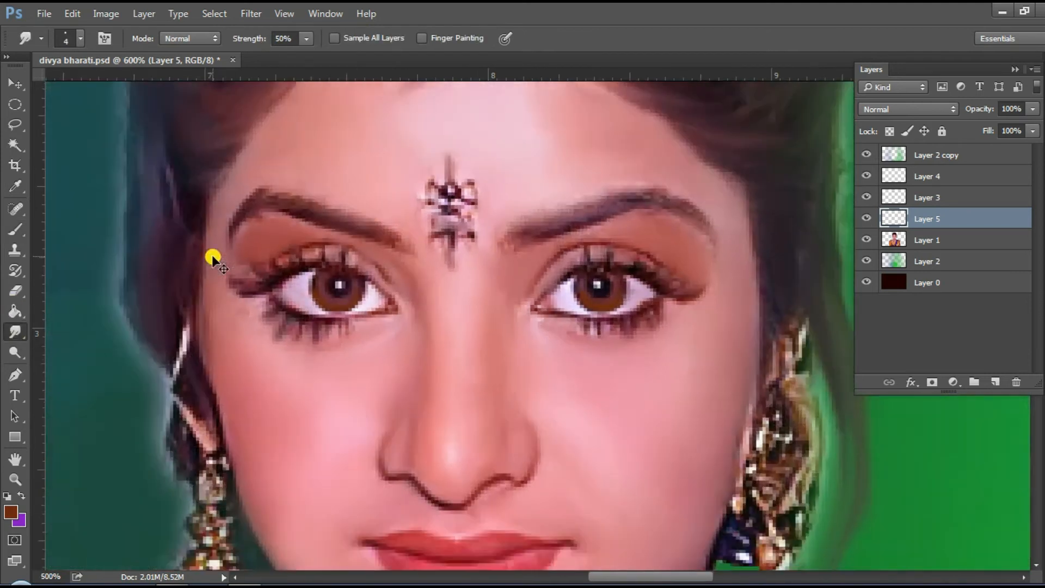
pyautogui.press('z')
pyautogui.click(498, 440)
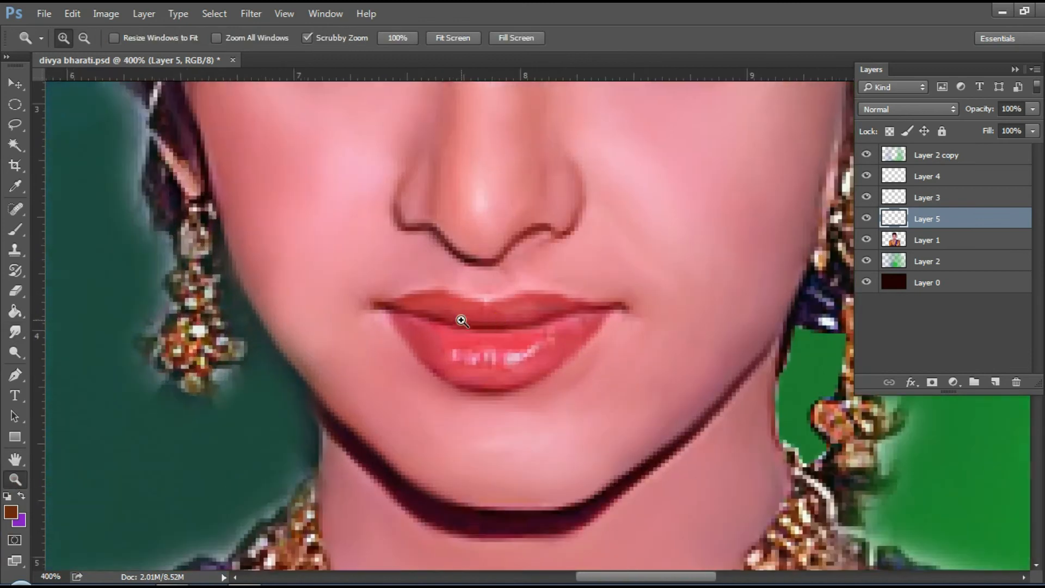
pyautogui.click(995, 382)
pyautogui.click(15, 229)
pyautogui.rightClick(366, 269)
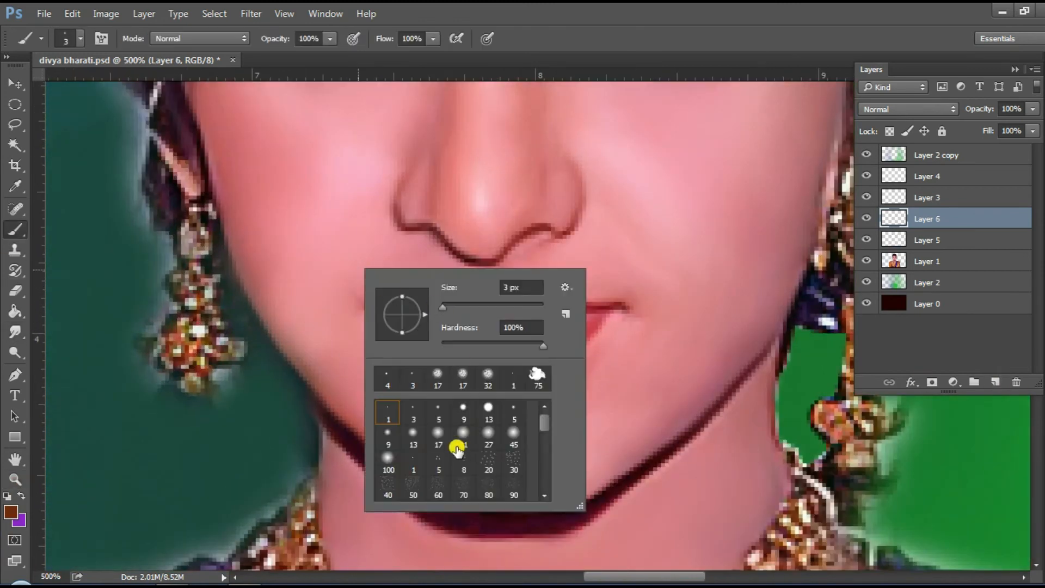
pyautogui.click(390, 436)
# Set the foreground colour to bright red and paint over both lips on Layer 6
pyautogui.click(11, 512)
pyautogui.click(553, 137)
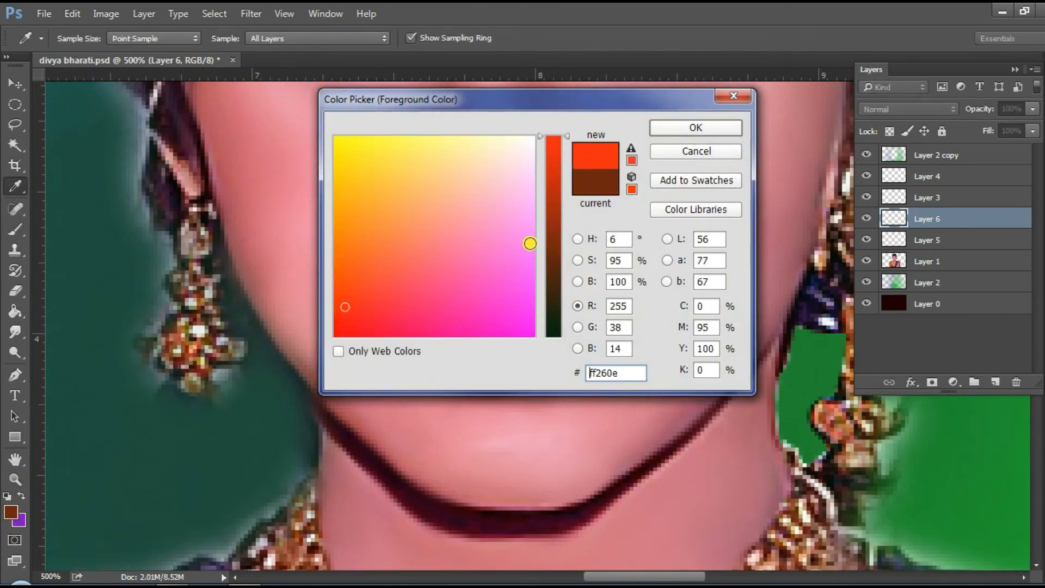
pyautogui.click(577, 239)
pyautogui.moveTo(533, 144); pyautogui.dragTo(589, 136)
pyautogui.click(691, 128)
pyautogui.moveTo(577, 355)
pyautogui.mouseDown()
pyautogui.moveTo(478, 373)
pyautogui.moveTo(397, 305)
pyautogui.moveTo(516, 312)
pyautogui.mouseUp()
pyautogui.moveTo(601, 312); pyautogui.dragTo(439, 323)
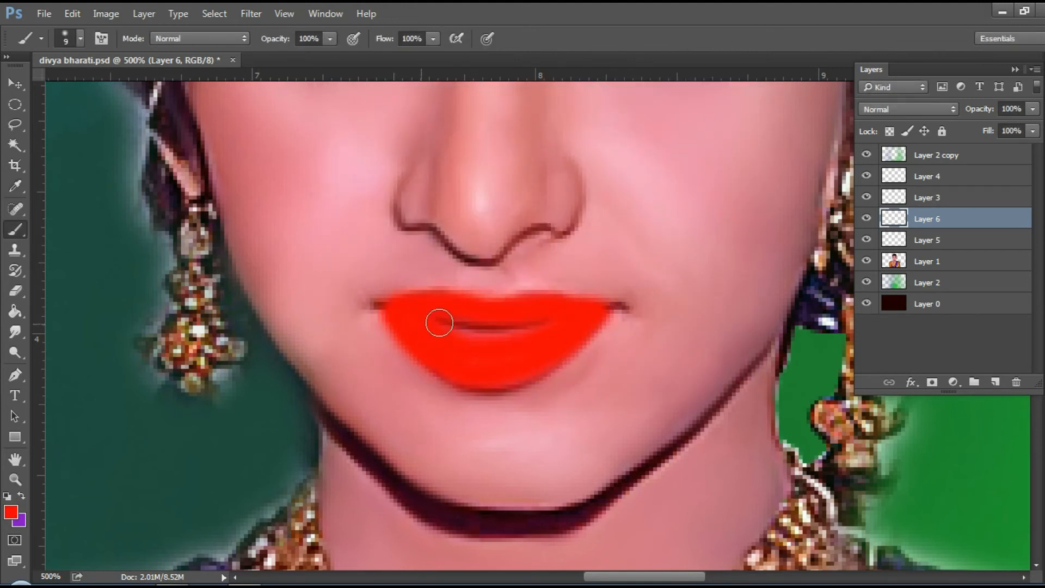
# Set the blending mode of Layer 6 to Soft Light and compare the lips with the layer hidden and shown
pyautogui.click(908, 108)
pyautogui.click(885, 197)
pyautogui.click(865, 218)
pyautogui.click(866, 218)
# Set up the Eraser with a 1 px tip at 100% opacity and clear the red paint along the line between the lips
pyautogui.click(16, 291)
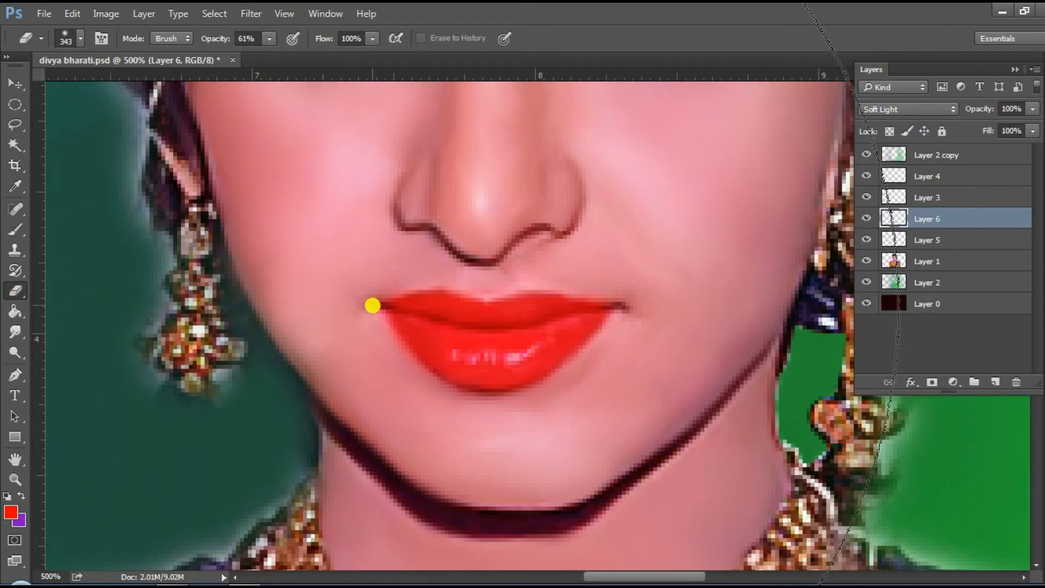
pyautogui.rightClick(371, 303)
pyautogui.click(508, 362)
pyautogui.press('Return')
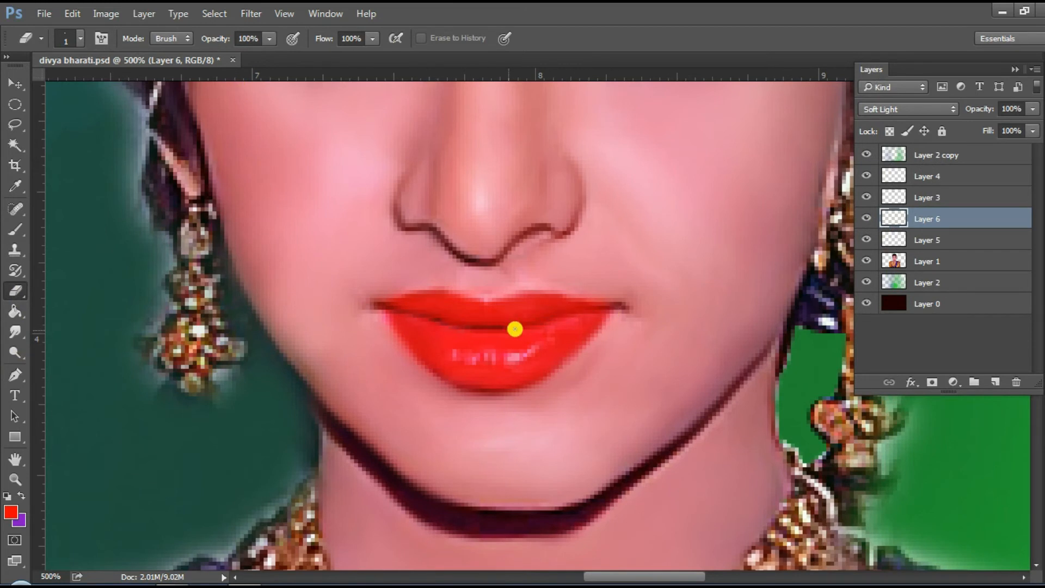
# Sample a dark red at the lips on Layer 1 with Layer 6 hidden, and set up the 1 px Brush on Layer 6
pyautogui.hotkey('ctrl', ',')
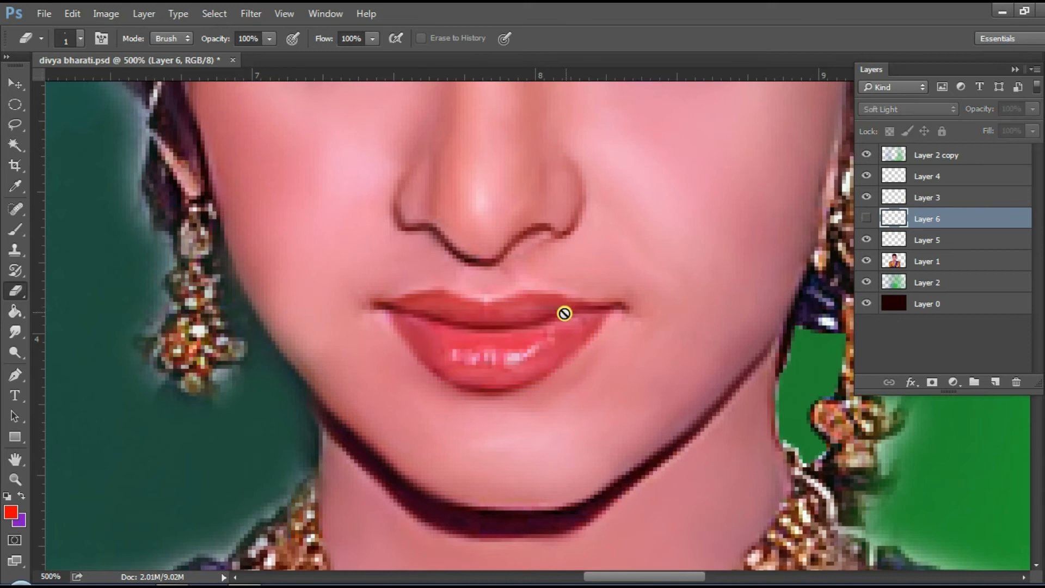
pyautogui.click(925, 261)
pyautogui.press('i')
pyautogui.click(585, 283)
pyautogui.press('e')
pyautogui.click(928, 220)
pyautogui.hotkey('ctrl', ',')
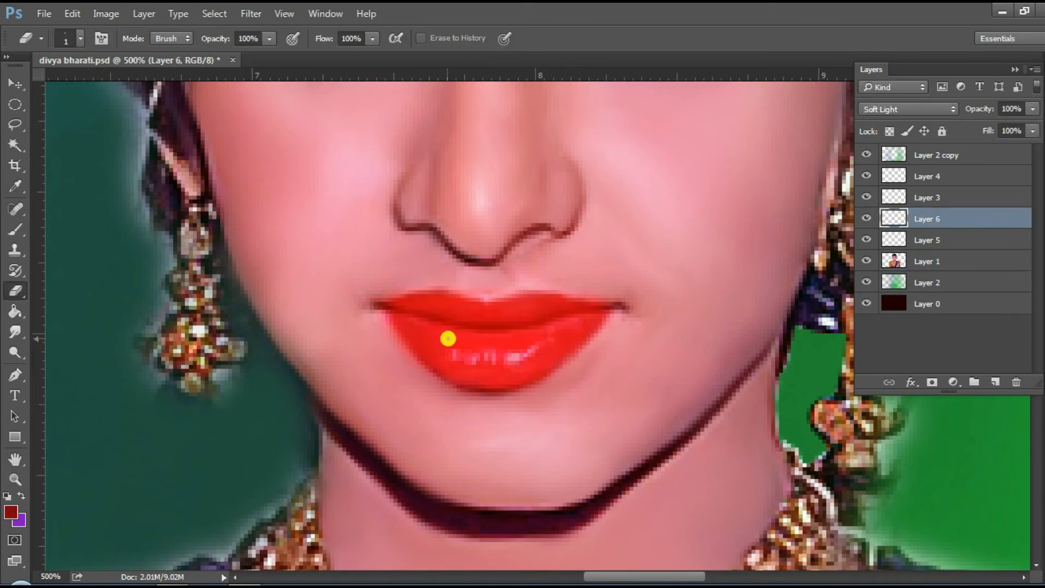
pyautogui.press('b')
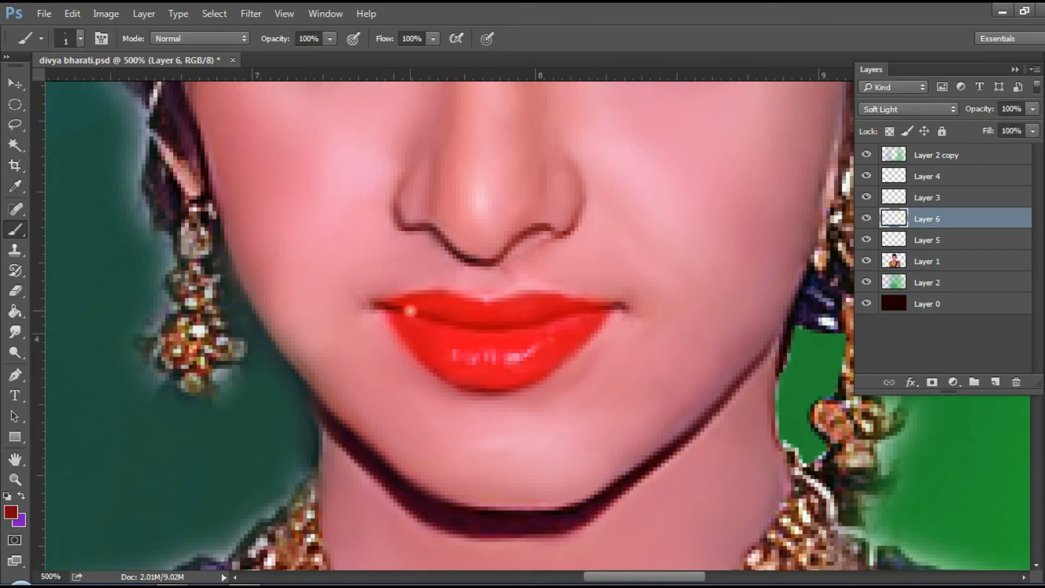
pyautogui.scroll(-5, 594, 311)
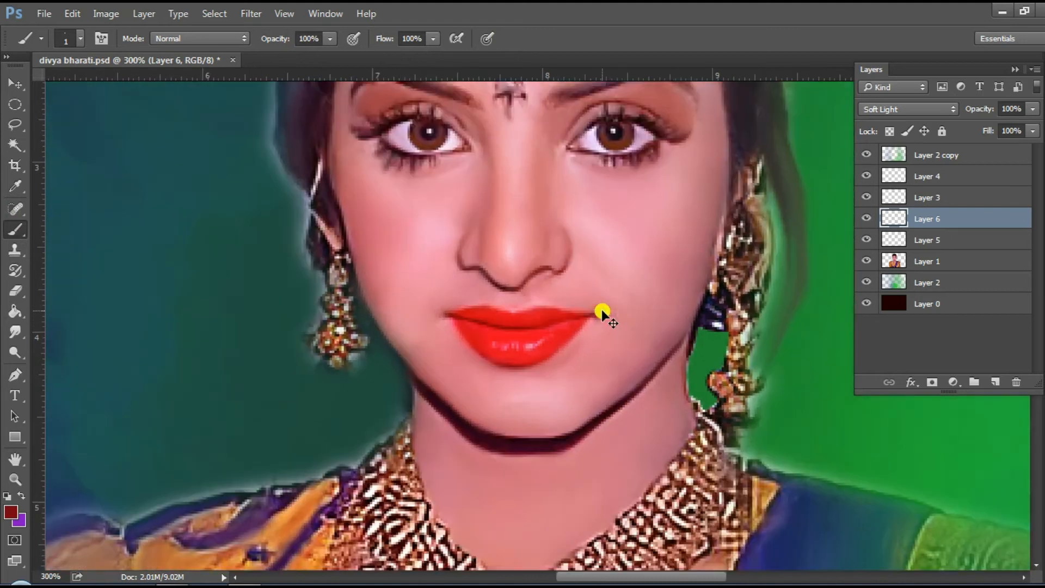
# Duplicate Layer 1, hide the original and make the copy the active layer
pyautogui.press('z')
pyautogui.moveTo(602, 305); pyautogui.dragTo(944, 261)
pyautogui.click(944, 261)
pyautogui.hotkey('ctrl', 'j')
pyautogui.click(866, 282)
pyautogui.click(950, 176)
pyautogui.keyDown('shift'); pyautogui.click(957, 261); pyautogui.keyUp('shift')
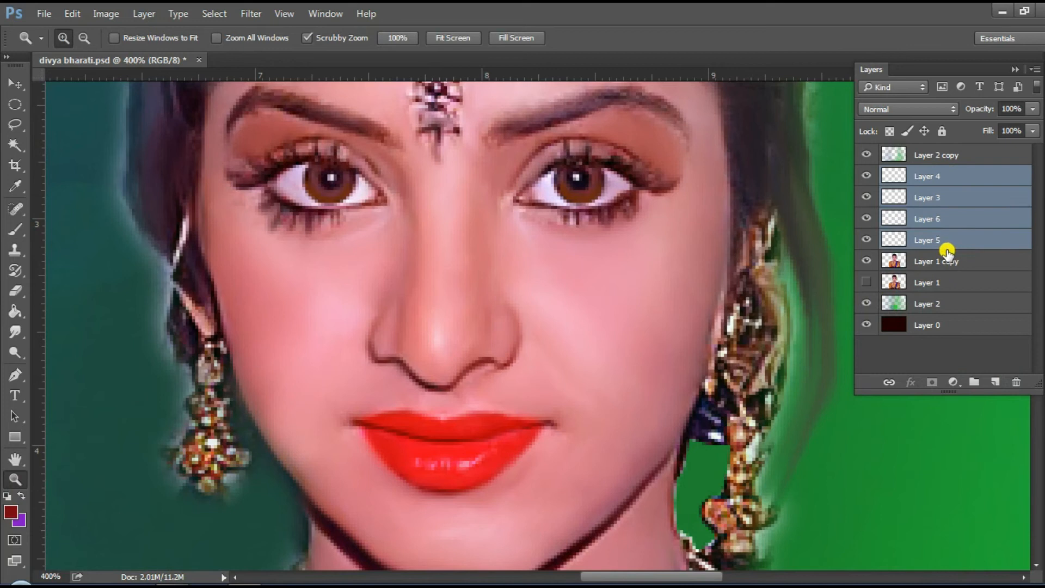
pyautogui.click(946, 257)
# Set up the Burn tool with a soft 4 px brush at 25% exposure for the facial outlines on Layer 1 copy
pyautogui.scroll(1, 413, 380)
pyautogui.click(19, 352)
pyautogui.rightClick(19, 352)
pyautogui.click(69, 367)
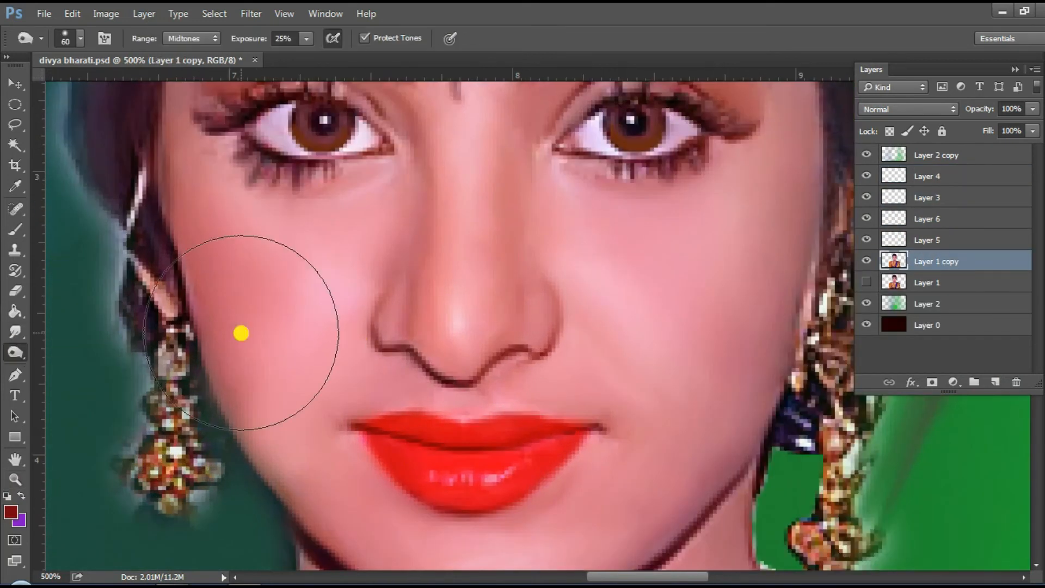
pyautogui.rightClick(372, 317)
pyautogui.click(425, 487)
pyautogui.click(449, 424)
pyautogui.click(429, 420)
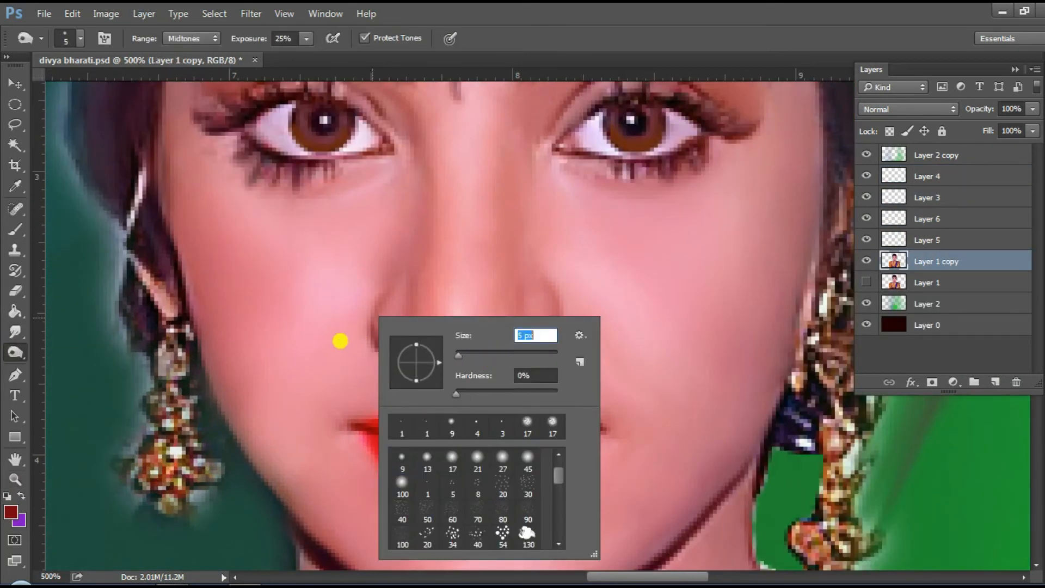
pyautogui.press('Return')
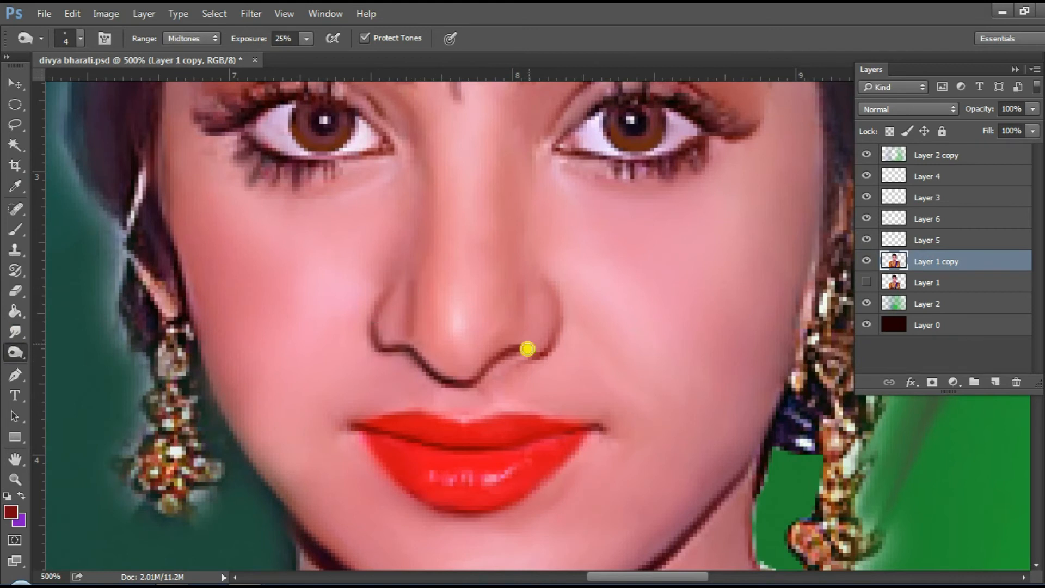
# Darken the outlines of the nose, lips, eyes and eyebrows, raising the burn exposure to 30%
pyautogui.scroll(-1, 555, 288)
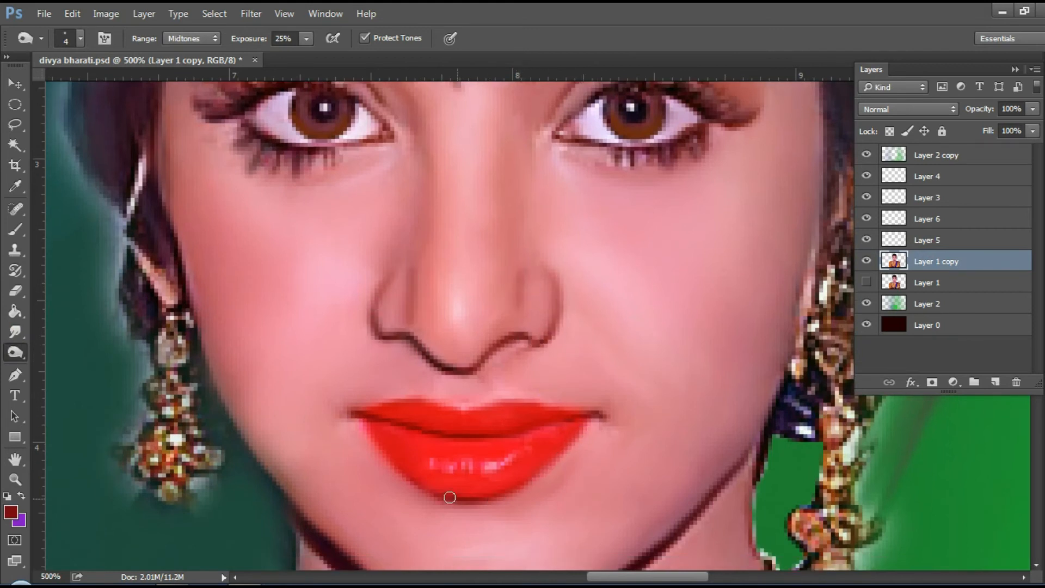
pyautogui.scroll(3, 556, 275)
pyautogui.press('3')
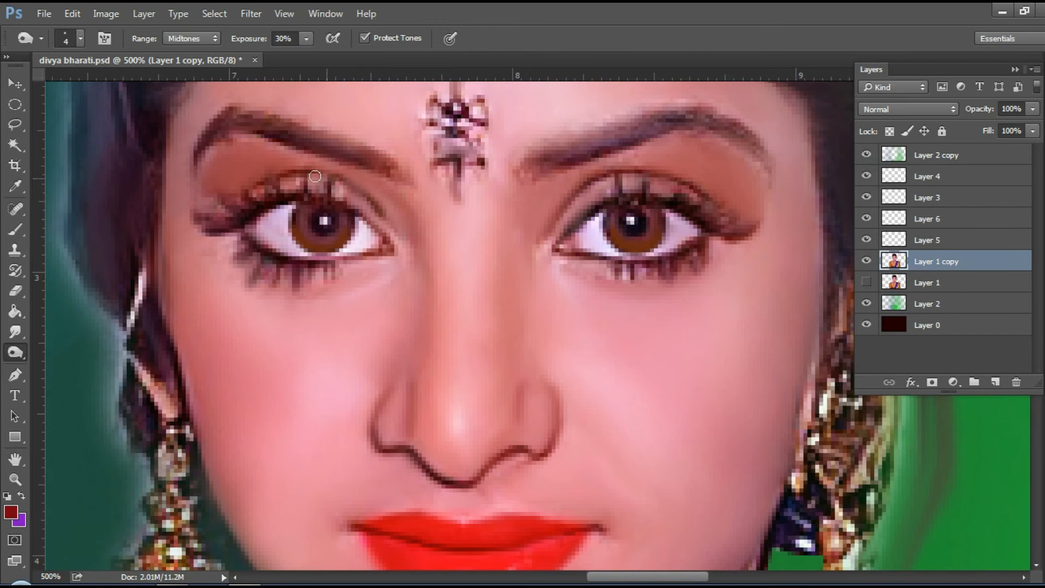
pyautogui.scroll(1, 315, 177)
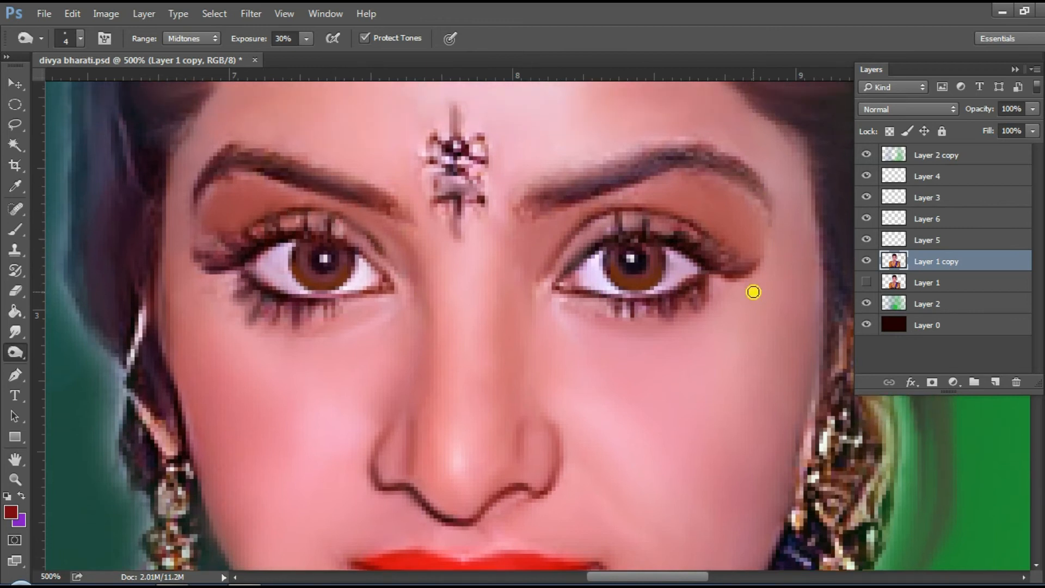
pyautogui.scroll(-8, 672, 303)
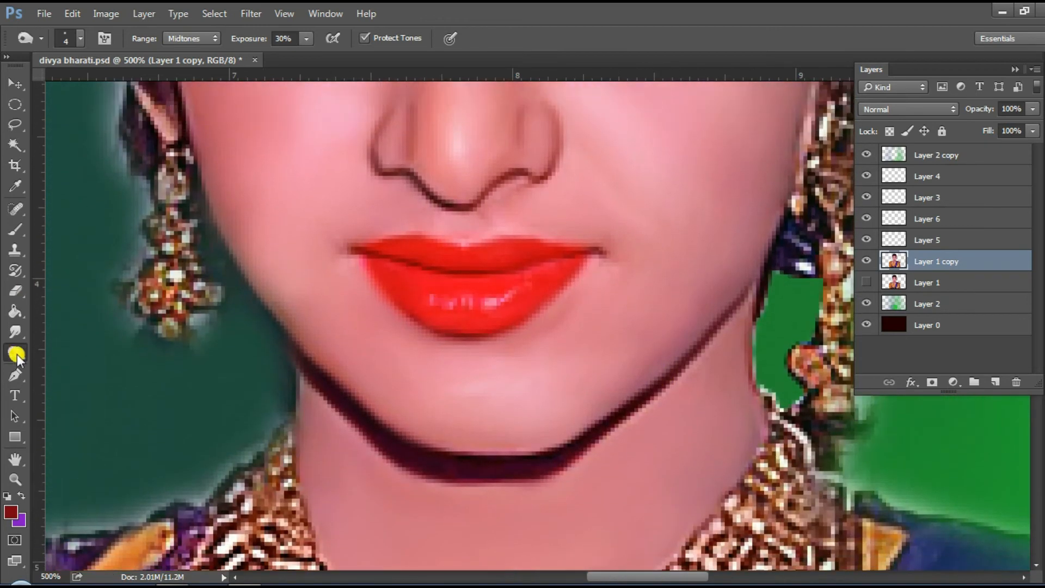
# Set up the Dodge tool with a 4 px brush at 35% exposure and brighten the edges of the lips, nose and inner eye corners
pyautogui.moveTo(16, 356); pyautogui.dragTo(60, 349)
pyautogui.rightClick(432, 299)
pyautogui.click(511, 403)
pyautogui.click(475, 177)
pyautogui.moveTo(251, 39); pyautogui.dragTo(247, 41)
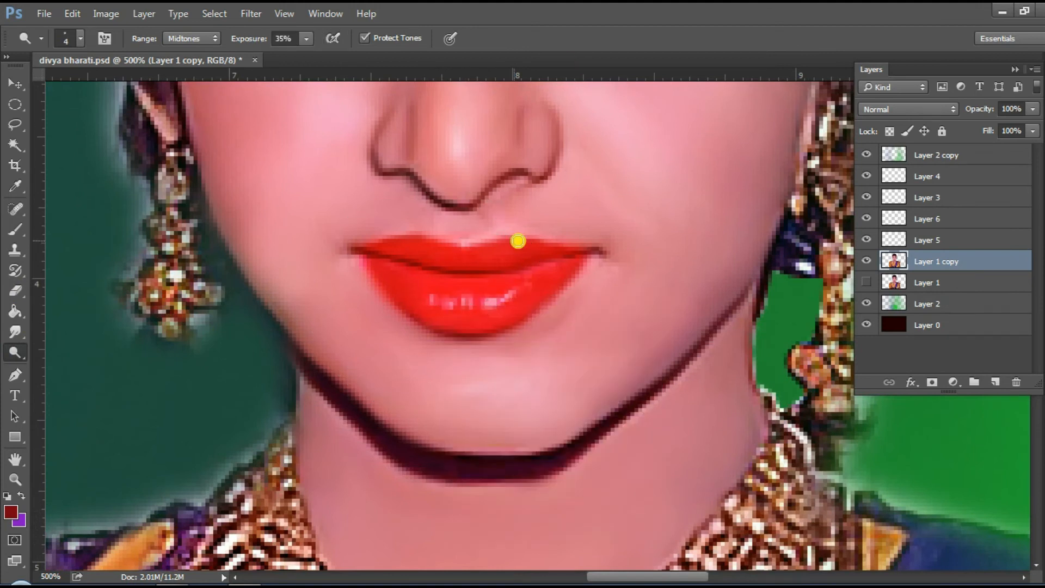
pyautogui.scroll(4, 490, 216)
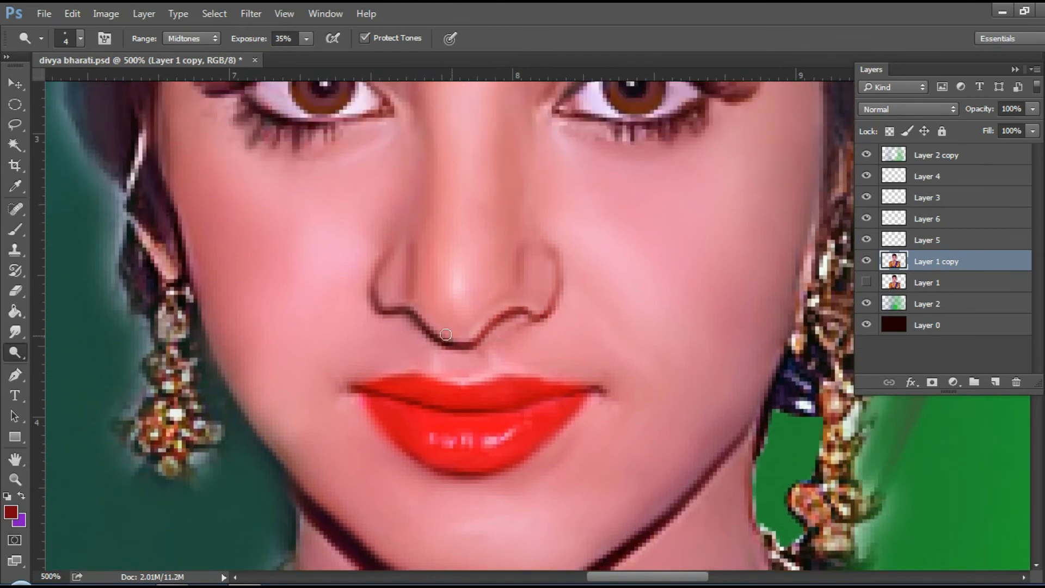
pyautogui.scroll(2, 600, 206)
pyautogui.moveTo(566, 162); pyautogui.dragTo(528, 202)
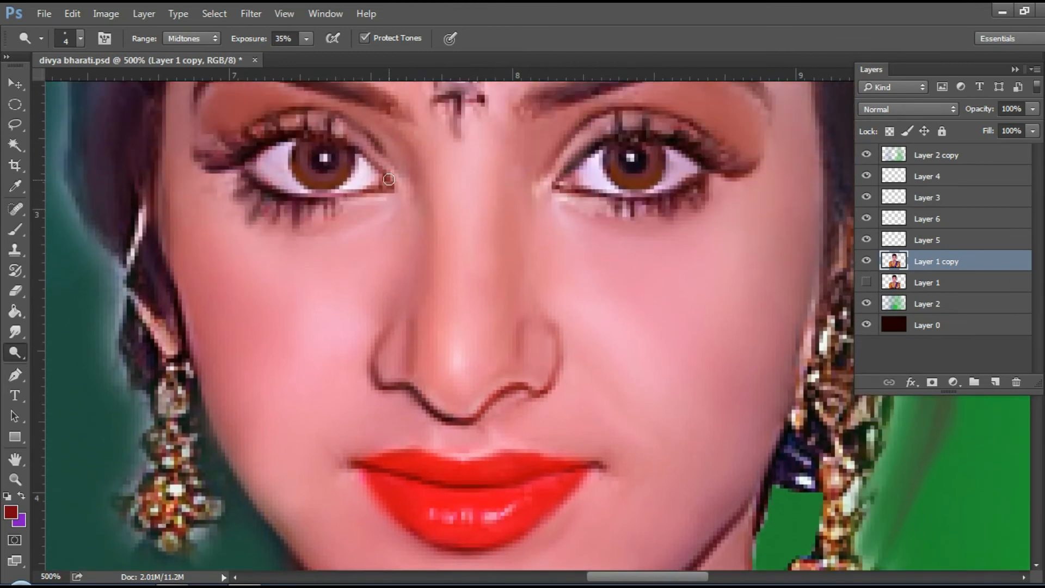
pyautogui.scroll(2, 596, 273)
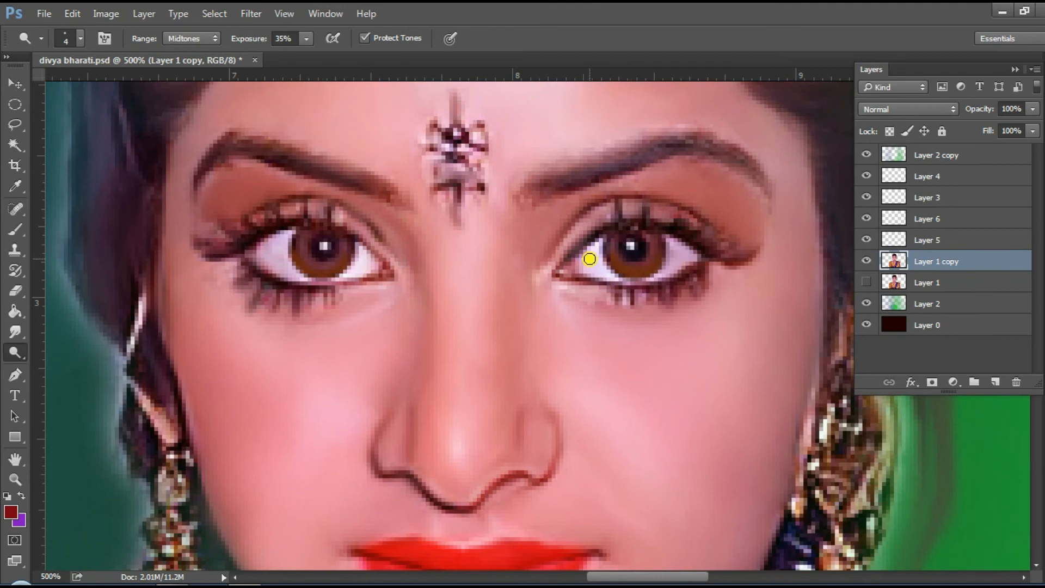
# Enlarge the Dodge brush to 8 px and add highlights to the nose and chin
pyautogui.scroll(2, 416, 228)
pyautogui.rightClick(416, 228)
pyautogui.click(574, 38)
pyautogui.scroll(-4, 492, 266)
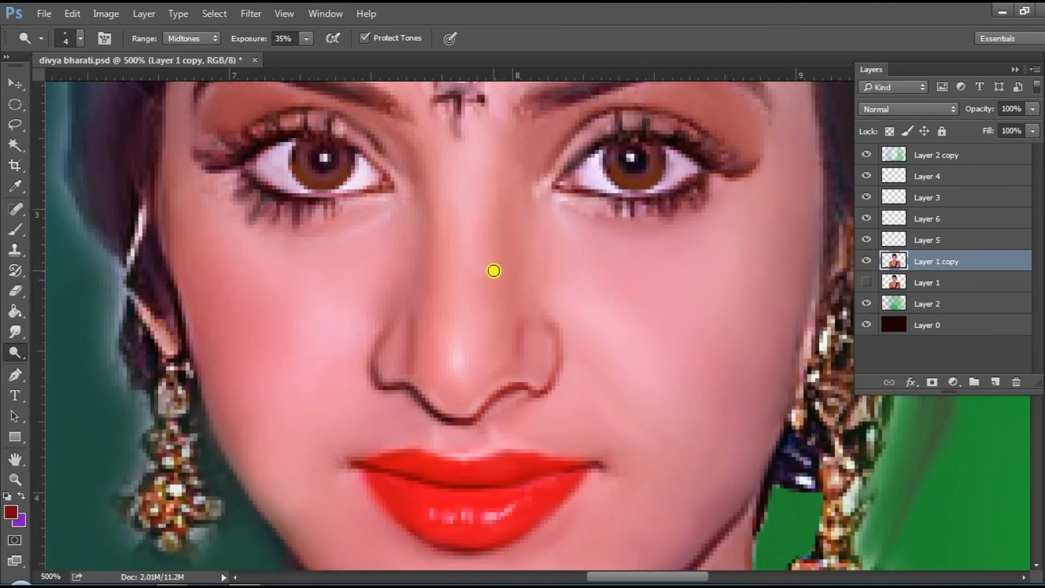
pyautogui.scroll(-6, 471, 352)
pyautogui.scroll(1, 520, 333)
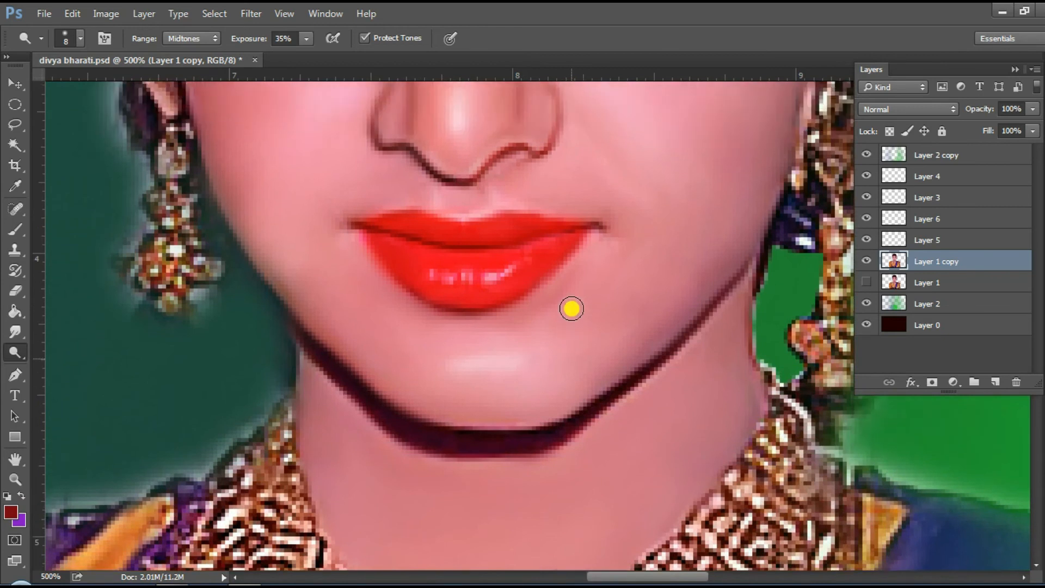
# Blend the chin highlight with the Smudge tool, using a 17 px brush at 50% strength
pyautogui.press('r')
pyautogui.rightClick(305, 351)
pyautogui.moveTo(305, 351); pyautogui.dragTo(303, 361)
pyautogui.press('Return')
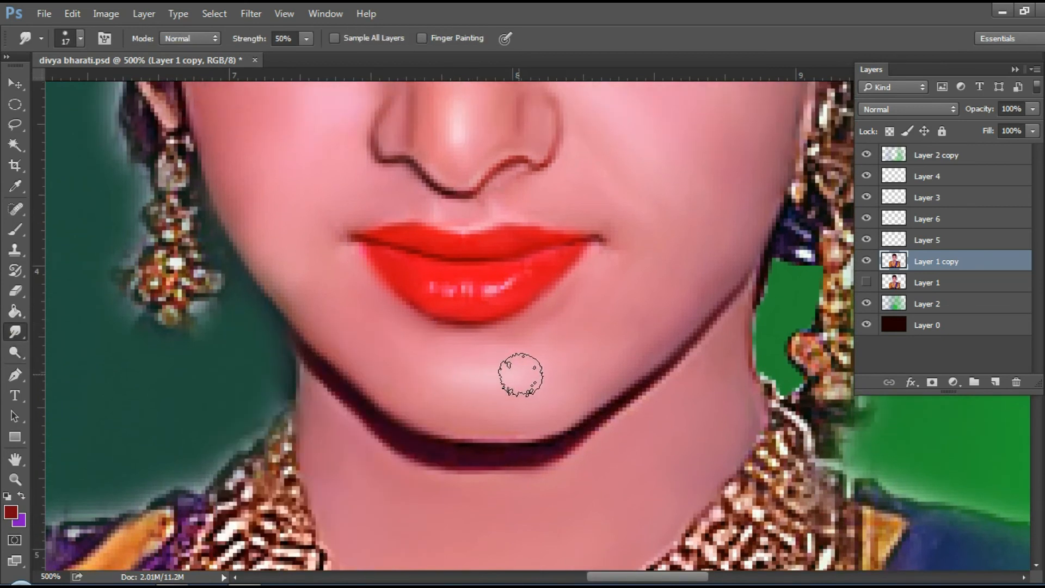
pyautogui.scroll(-3, 514, 370)
pyautogui.scroll(-3, 511, 366)
# Set up the Dodge tool with a 40 px brush at 35% exposure for the neck and clothing
pyautogui.click(15, 353)
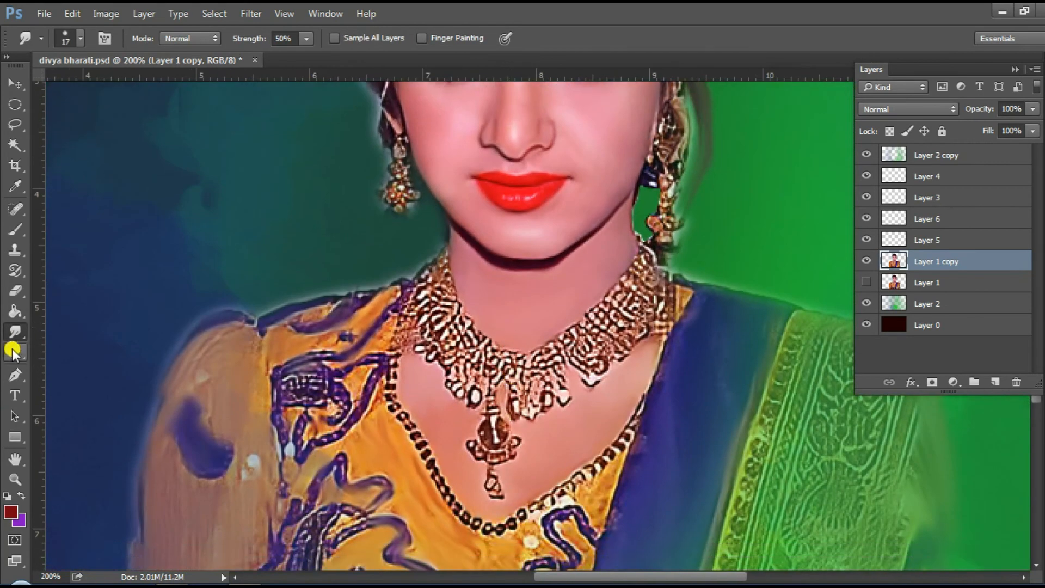
pyautogui.press(']')
pyautogui.press(']')
pyautogui.press(']')
pyautogui.press(']')
pyautogui.press(']')
pyautogui.rightClick(15, 352)
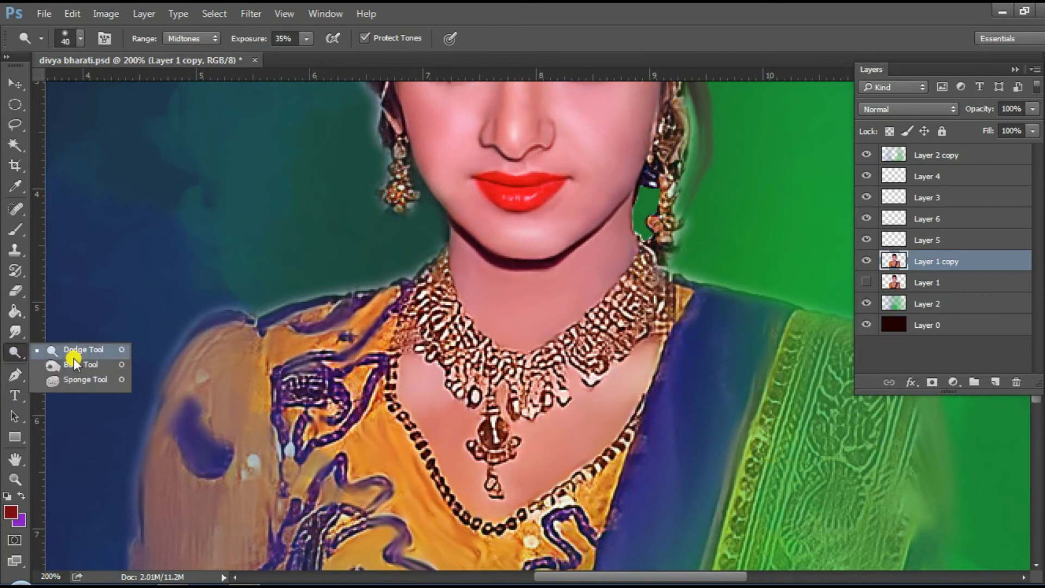
pyautogui.scroll(-1, 373, 476)
pyautogui.scroll(-1, 625, 485)
# Set up the Burn tool with a 35 px brush at 30% exposure and deepen the shading on the clothing and neck
pyautogui.rightClick(15, 353)
pyautogui.click(81, 364)
pyautogui.press(']')
pyautogui.press(']')
pyautogui.press(']')
pyautogui.press(']')
pyautogui.press(']')
pyautogui.press(']')
pyautogui.press(']')
pyautogui.press(']')
pyautogui.press(']')
pyautogui.press(']')
pyautogui.press(']')
pyautogui.scroll(6, 409, 250)
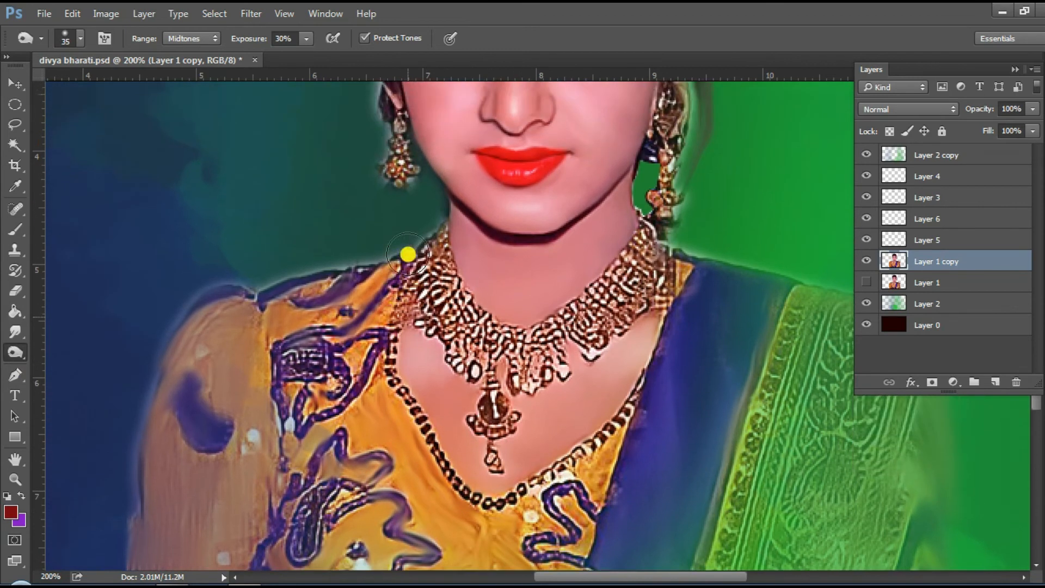
# Apply a Color Balance adjustment to Layer 1 copy and view the whole image
pyautogui.hotkey('ctrl', 'b')
pyautogui.click(829, 493)
pyautogui.moveTo(786, 414); pyautogui.dragTo(775, 438)
pyautogui.press('Return')
pyautogui.hotkey('ctrl', '0')
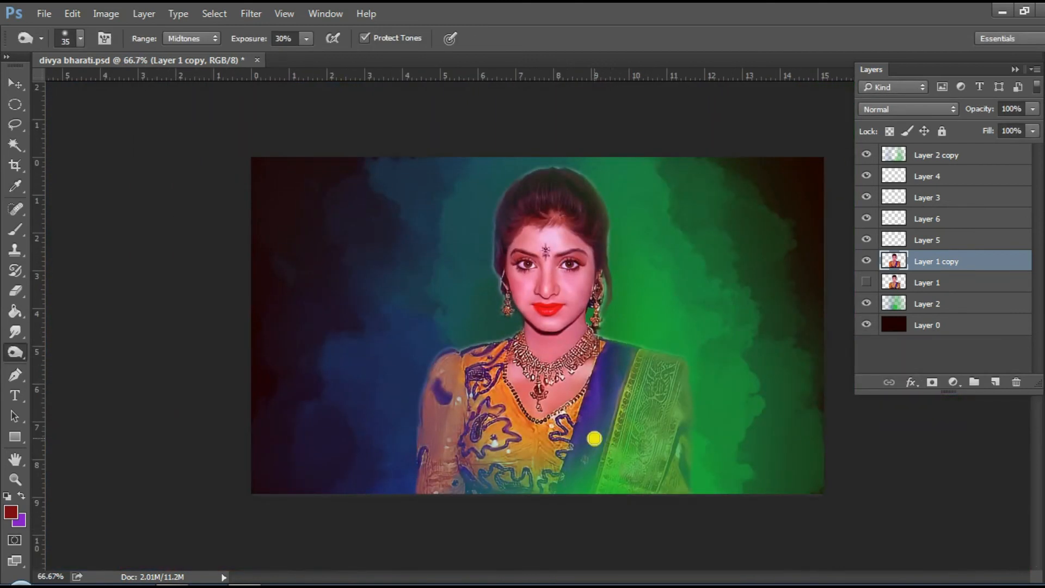
# Examine the painted hair strands at the top of the head with Layer 4 hidden and shown
pyautogui.hotkey('shift', 'Tab')
pyautogui.click(15, 479)
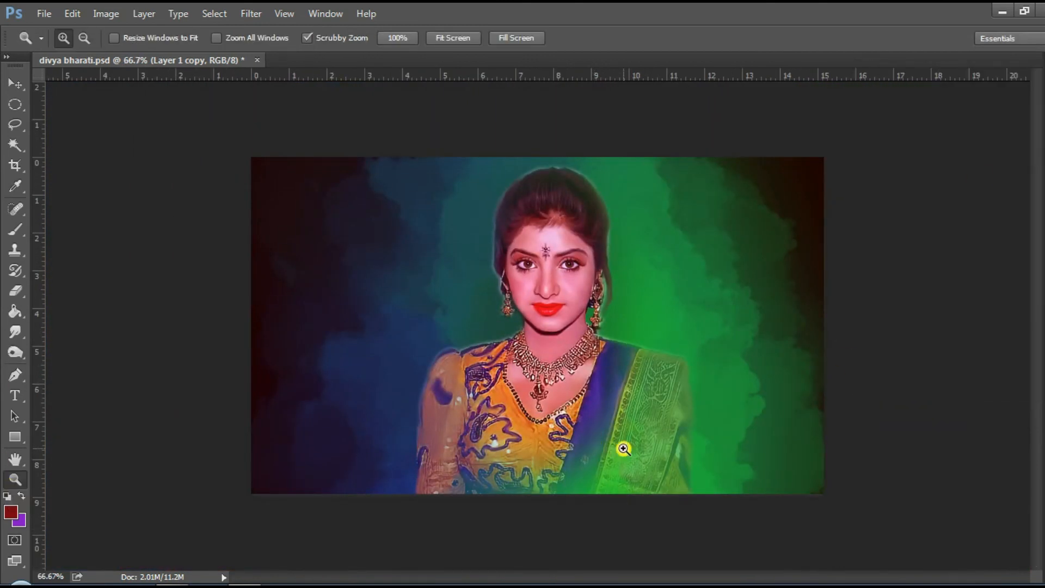
pyautogui.moveTo(576, 180); pyautogui.dragTo(588, 301)
pyautogui.hotkey('shift', 'Tab')
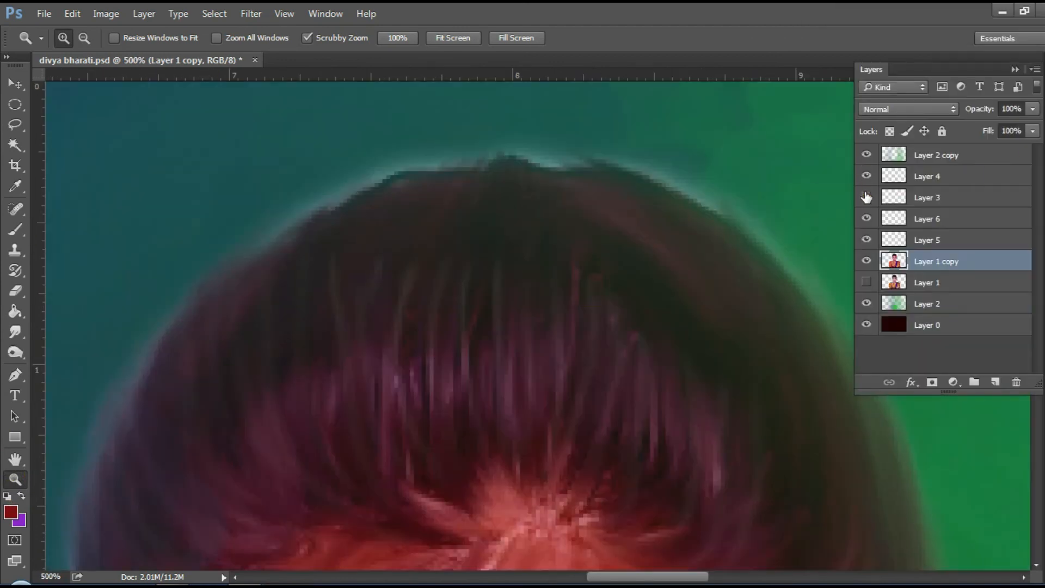
pyautogui.click(1011, 131)
pyautogui.click(899, 182)
pyautogui.click(868, 178)
pyautogui.click(868, 177)
# Compare the hair with Layer 3 hidden and shown, and set that layer's opacity to 35%
pyautogui.click(895, 198)
pyautogui.click(868, 198)
pyautogui.click(867, 198)
pyautogui.click(927, 199)
pyautogui.click(867, 199)
pyautogui.click(867, 199)
pyautogui.moveTo(984, 111); pyautogui.dragTo(980, 113)
pyautogui.rightClick(634, 285)
pyautogui.click(681, 296)
pyautogui.click(594, 261)
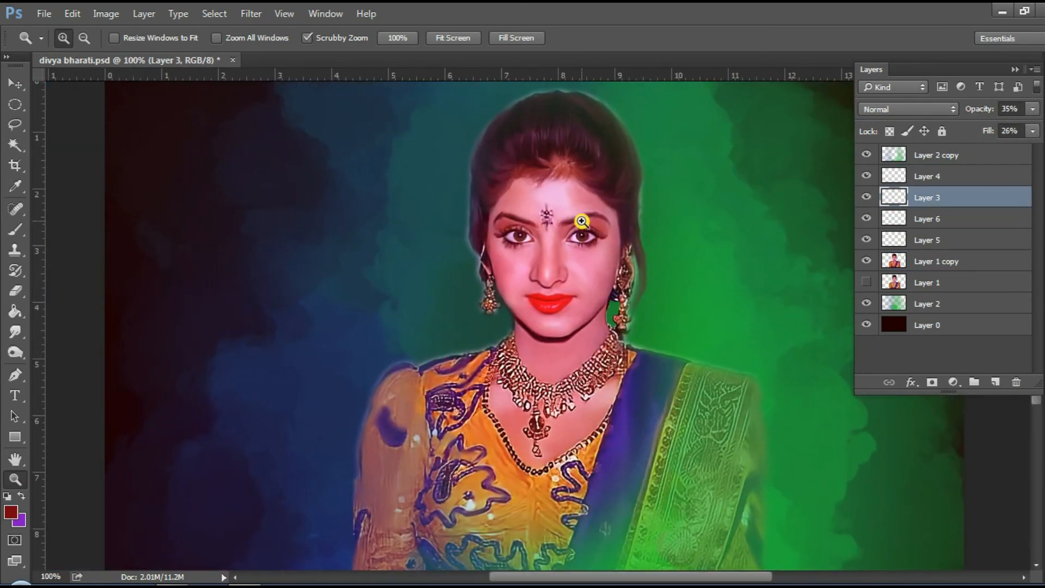
# Group all layers except Layer 1 and Layer 0
pyautogui.keyDown('ctrl'); pyautogui.click(956, 180); pyautogui.keyUp('ctrl')
pyautogui.keyDown('ctrl'); pyautogui.click(954, 158); pyautogui.keyUp('ctrl')
pyautogui.keyDown('ctrl'); pyautogui.click(955, 220); pyautogui.keyUp('ctrl')
pyautogui.keyDown('ctrl'); pyautogui.click(956, 242); pyautogui.keyUp('ctrl')
pyautogui.keyDown('ctrl'); pyautogui.click(960, 264); pyautogui.keyUp('ctrl')
pyautogui.keyDown('ctrl'); pyautogui.click(953, 306); pyautogui.keyUp('ctrl')
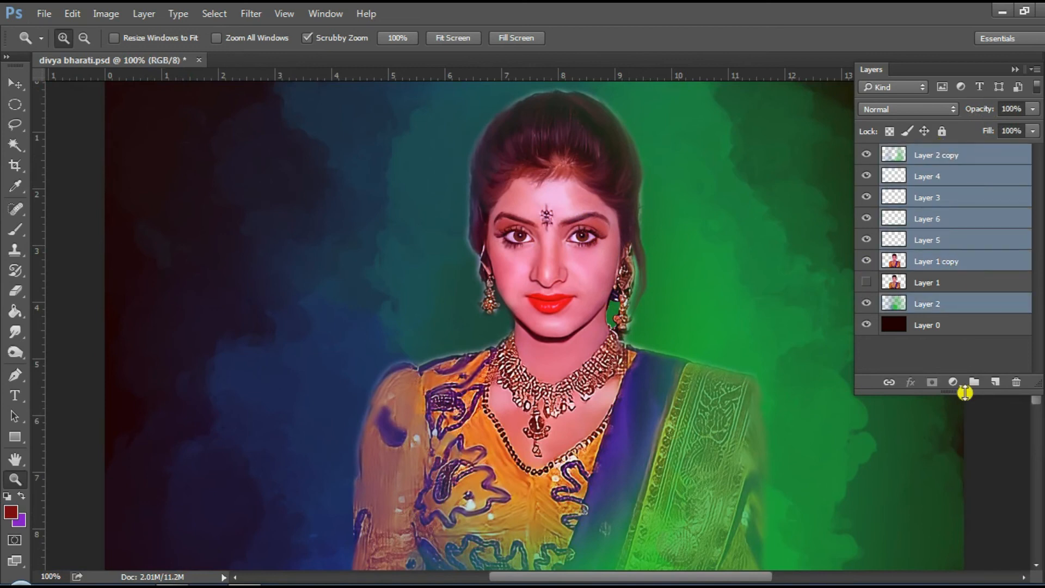
pyautogui.hotkey('ctrl', 'g')
# Show Layer 1 and compare the portrait before and after retouching by hiding and showing Group 1 and Layer 0
pyautogui.click(867, 174)
pyautogui.click(867, 154)
pyautogui.click(866, 194)
pyautogui.hotkey('ctrl', '+')
pyautogui.hotkey('ctrl', '+')
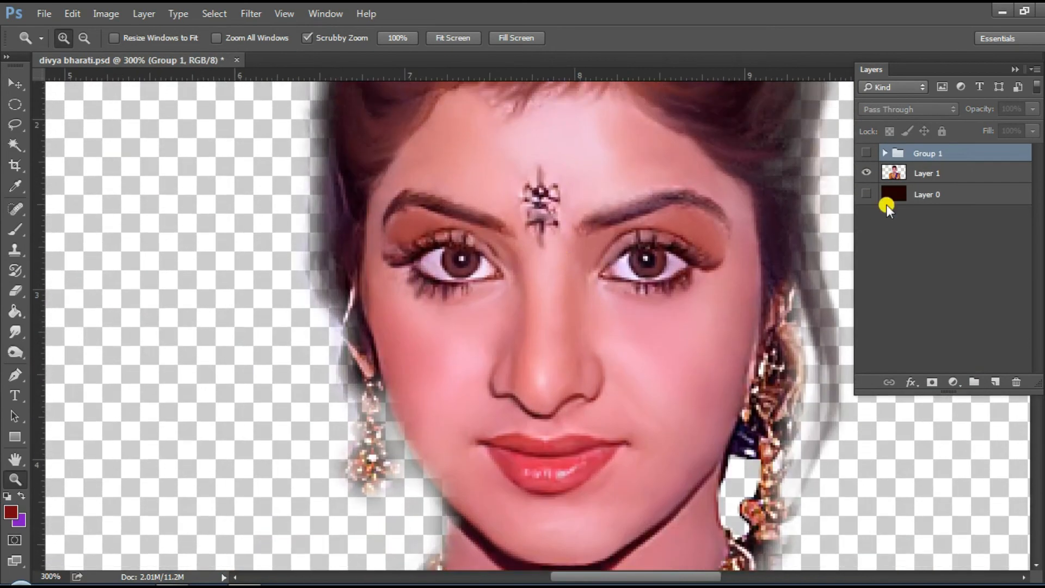
pyautogui.scroll(3, 657, 331)
pyautogui.click(866, 153)
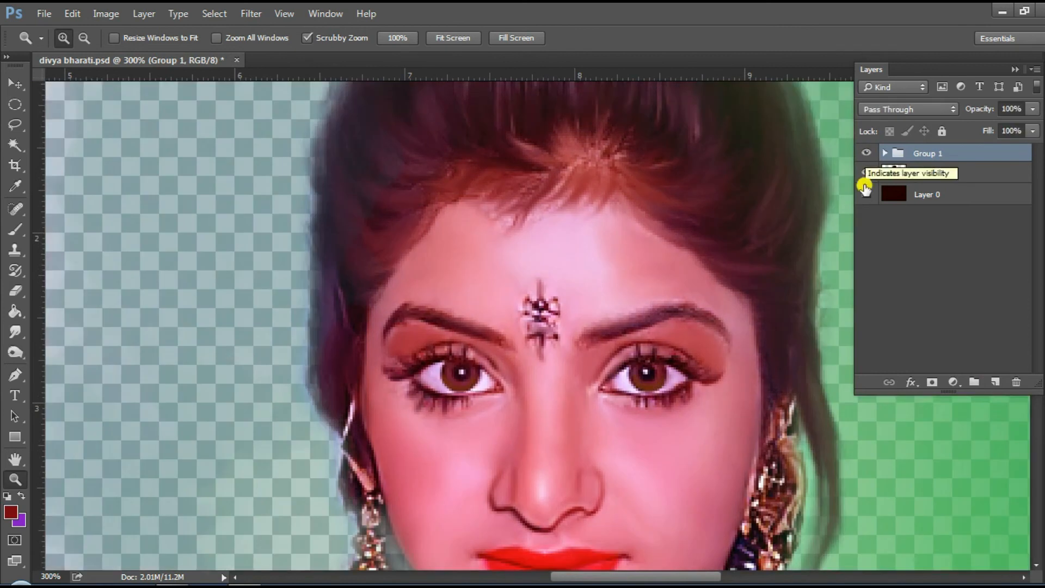
pyautogui.click(885, 153)
pyautogui.click(885, 153)
pyautogui.click(866, 153)
pyautogui.click(866, 153)
pyautogui.click(867, 194)
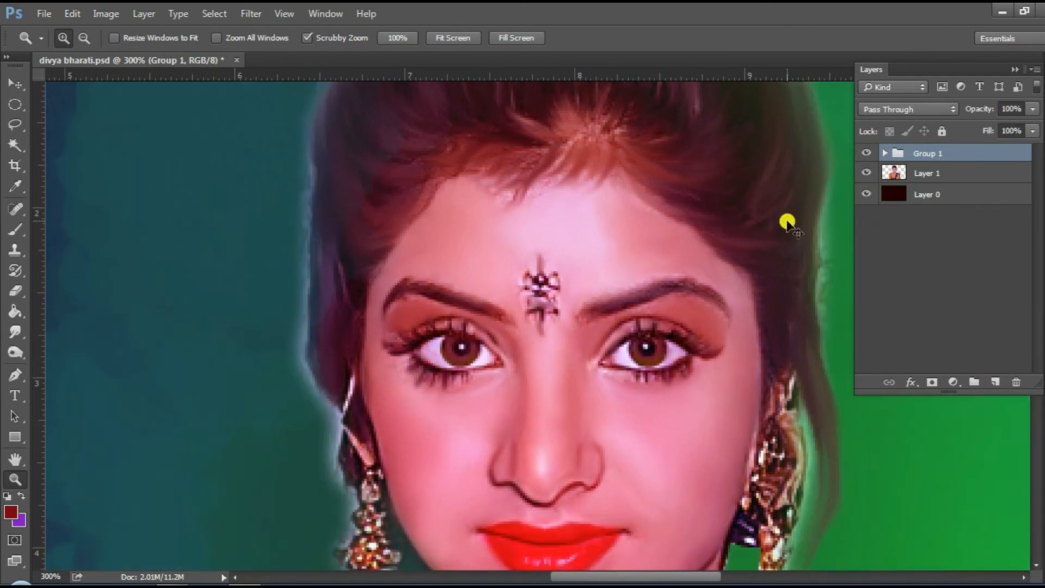
pyautogui.hotkey('ctrl', '1')
pyautogui.click(866, 153)
pyautogui.click(866, 153)
pyautogui.hotkey('ctrl', '+')
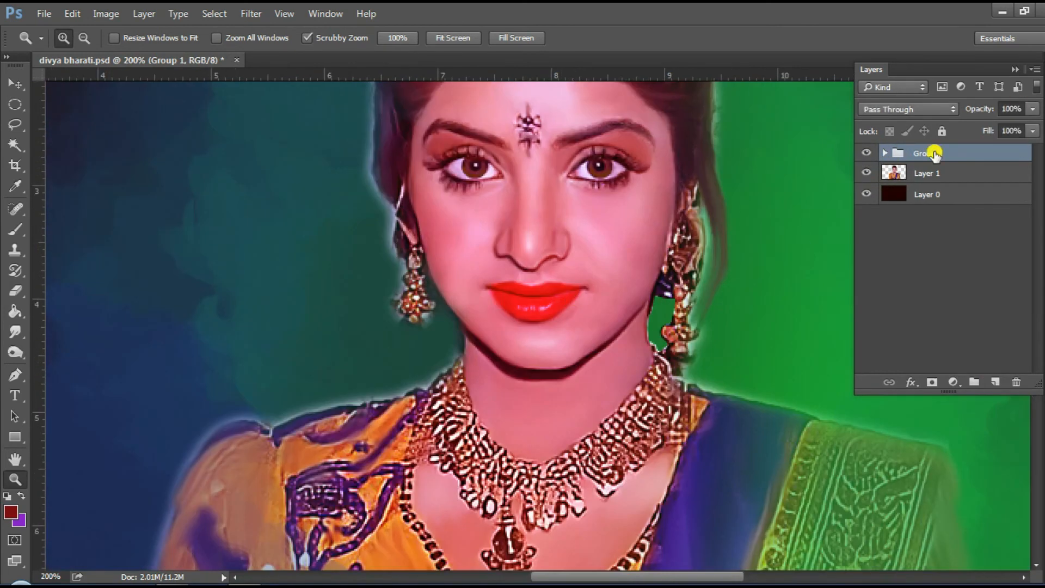
# Expand Group 1 and shift the lip colour on Layer 6 to a pinker red with Hue/Saturation
pyautogui.click(885, 153)
pyautogui.click(867, 258)
pyautogui.click(866, 258)
pyautogui.click(939, 236)
pyautogui.hotkey('ctrl', 'u')
pyautogui.moveTo(791, 112); pyautogui.dragTo(884, 112)
pyautogui.moveTo(875, 220); pyautogui.dragTo(866, 219)
pyautogui.moveTo(887, 261); pyautogui.dragTo(909, 263)
pyautogui.moveTo(1010, 111); pyautogui.dragTo(979, 107)
pyautogui.click(1023, 134)
pyautogui.press('z')
pyautogui.hotkey('ctrl', '0')
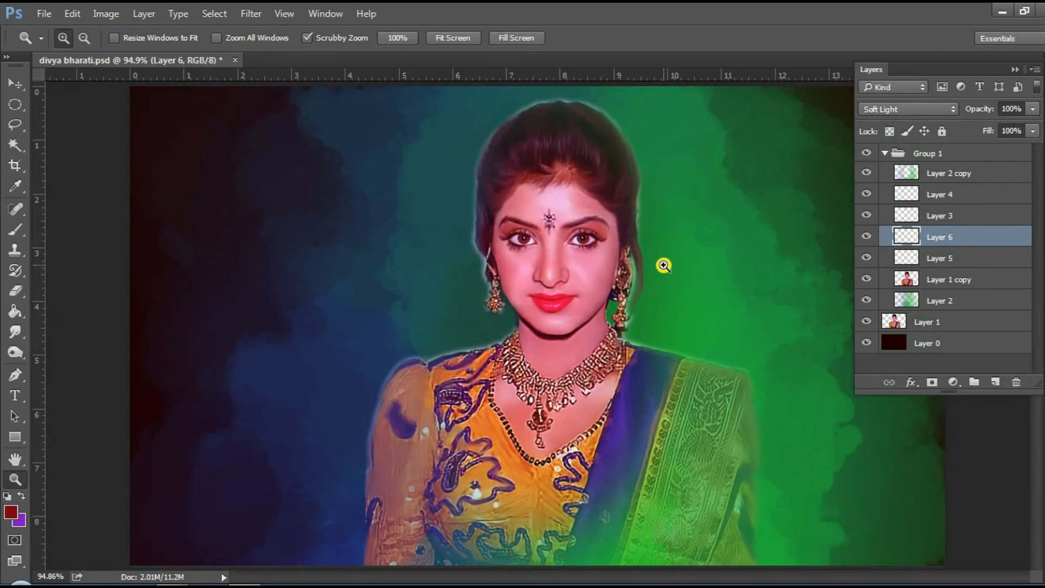
# Add a new layer above Layer 6 and paint white highlights in both eyes with the 1 px Brush
pyautogui.hotkey('ctrl', 'shift', 'alt', 'n')
pyautogui.moveTo(549, 233); pyautogui.dragTo(762, 215)
pyautogui.click(15, 229)
pyautogui.click(11, 512)
pyautogui.click(334, 100)
pyautogui.click(687, 129)
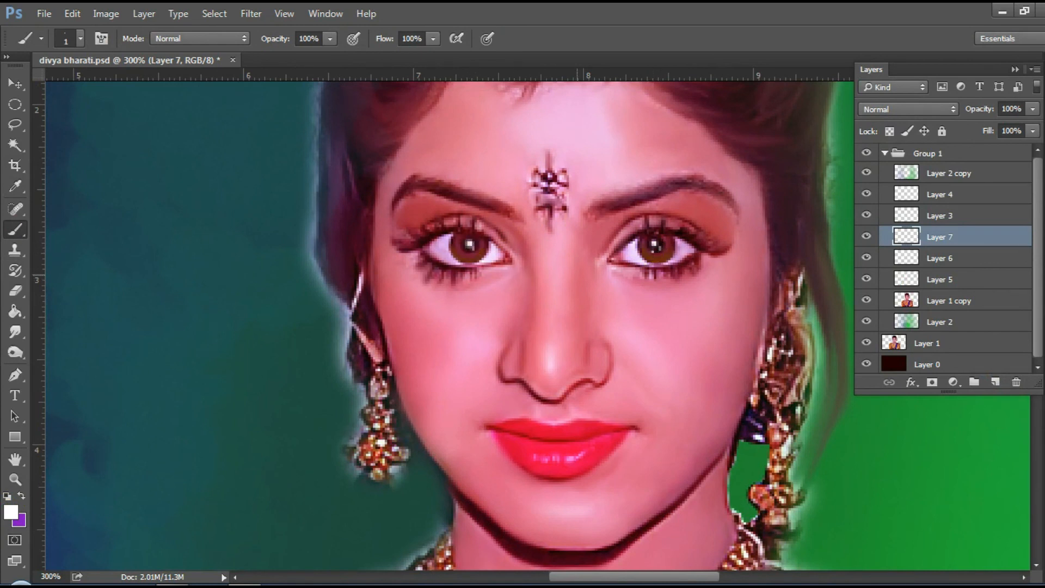
pyautogui.hotkey('ctrl', '1')
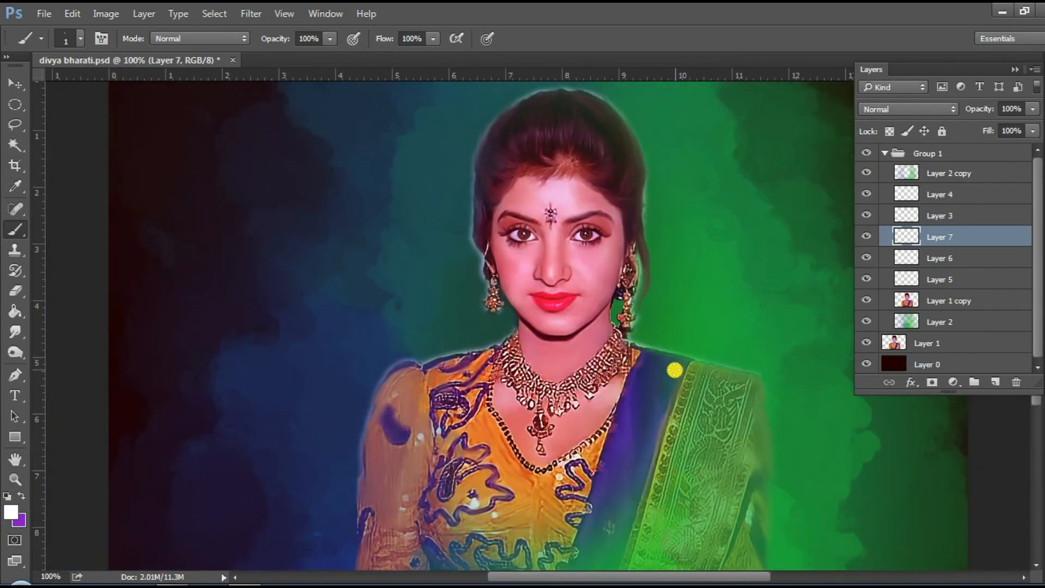
# Smudge the cheek and lower face on Layer 1 copy with the 17 px Smudge tool at 24% strength
pyautogui.press('z')
pyautogui.click(552, 298)
pyautogui.click(556, 294)
pyautogui.click(947, 301)
pyautogui.click(14, 332)
pyautogui.press('2')
pyautogui.press('4')
pyautogui.click(660, 270)
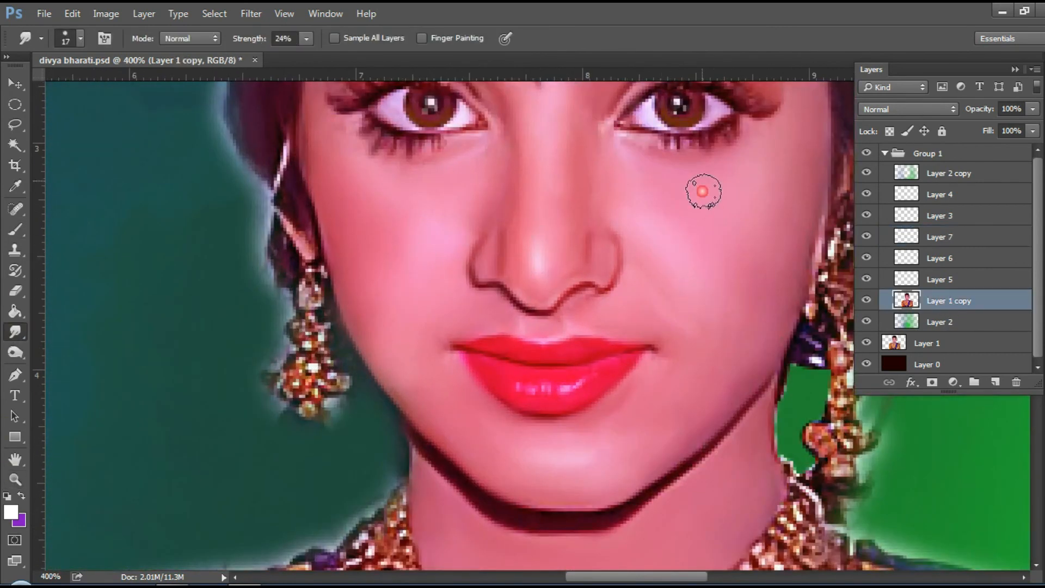
pyautogui.click(704, 521)
# Smudge the skin around the nose bridge and soften the eyebrow and hair edge beside the ear on Layer 1 copy
pyautogui.scroll(5, 675, 403)
pyautogui.click(642, 282)
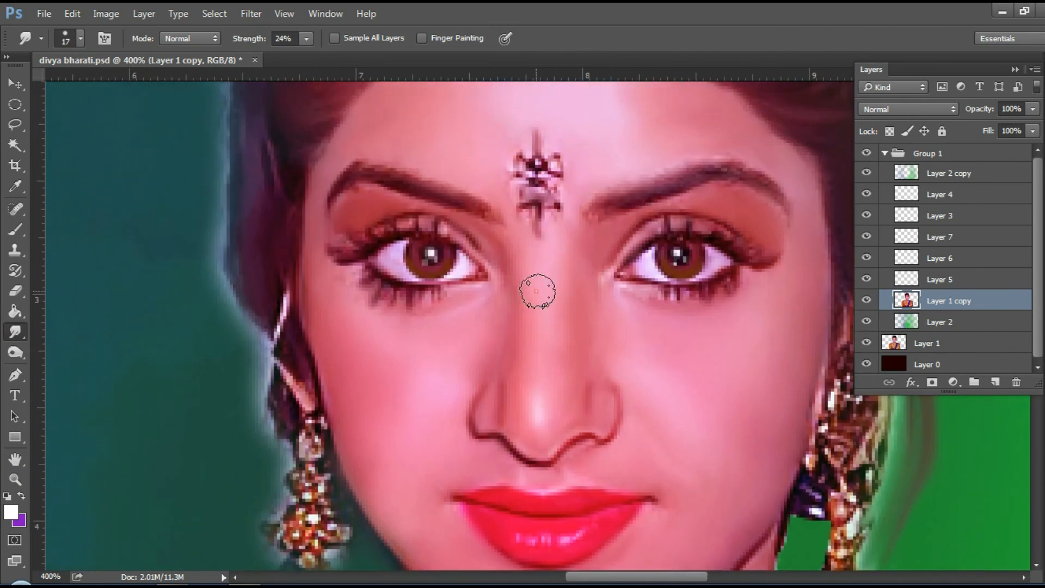
pyautogui.moveTo(609, 212); pyautogui.dragTo(669, 167)
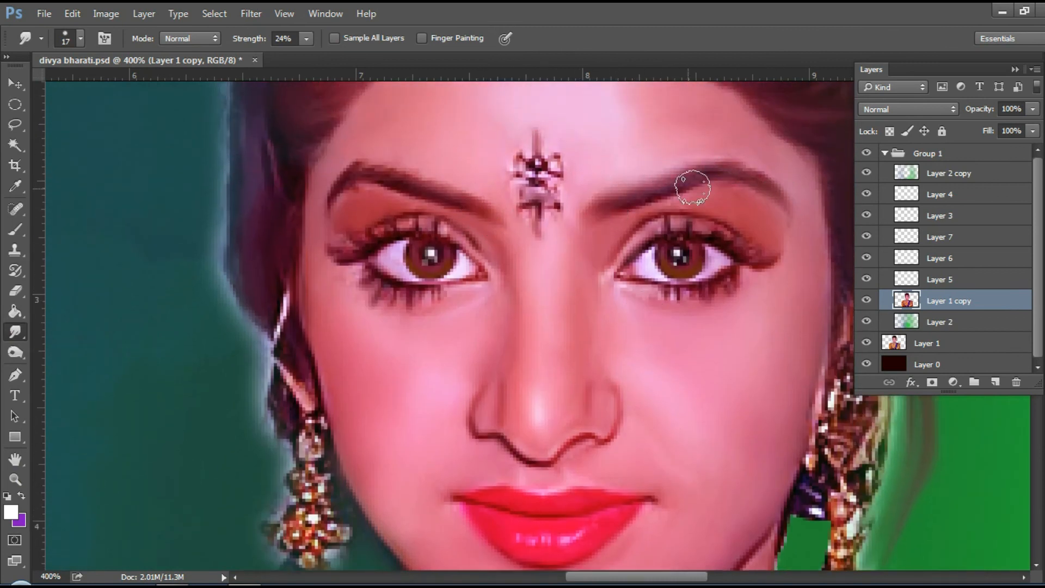
pyautogui.click(347, 289)
pyautogui.click(336, 354)
pyautogui.hotkey('ctrl', '-')
pyautogui.hotkey('ctrl', '-')
pyautogui.hotkey('ctrl', '-')
pyautogui.hotkey('ctrl', '-')
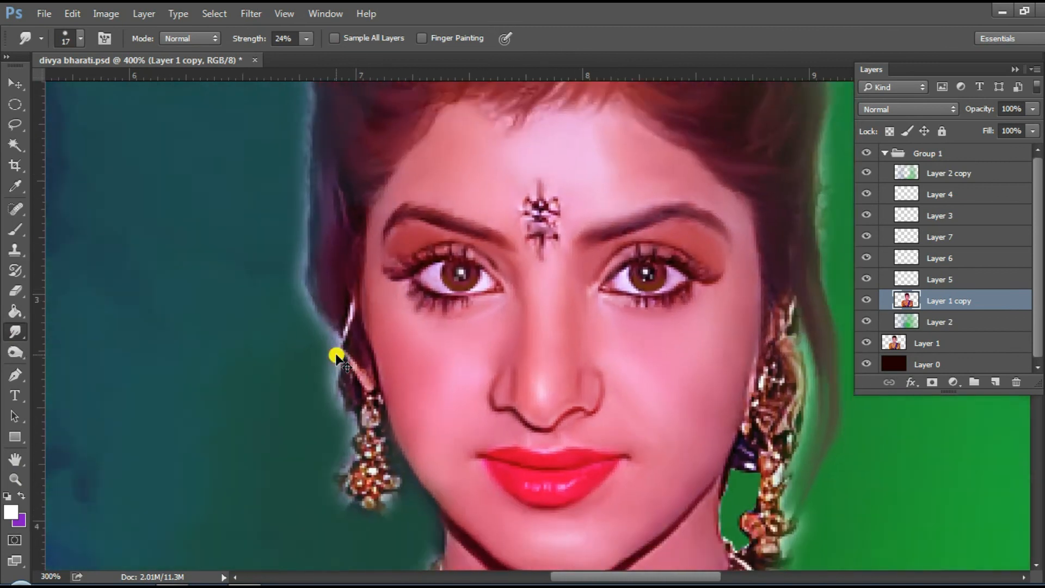
# Add a new layer above the collapsed Group 1 and choose a soft 77 px brush tip with 0% hardness
pyautogui.click(885, 153)
pyautogui.click(996, 383)
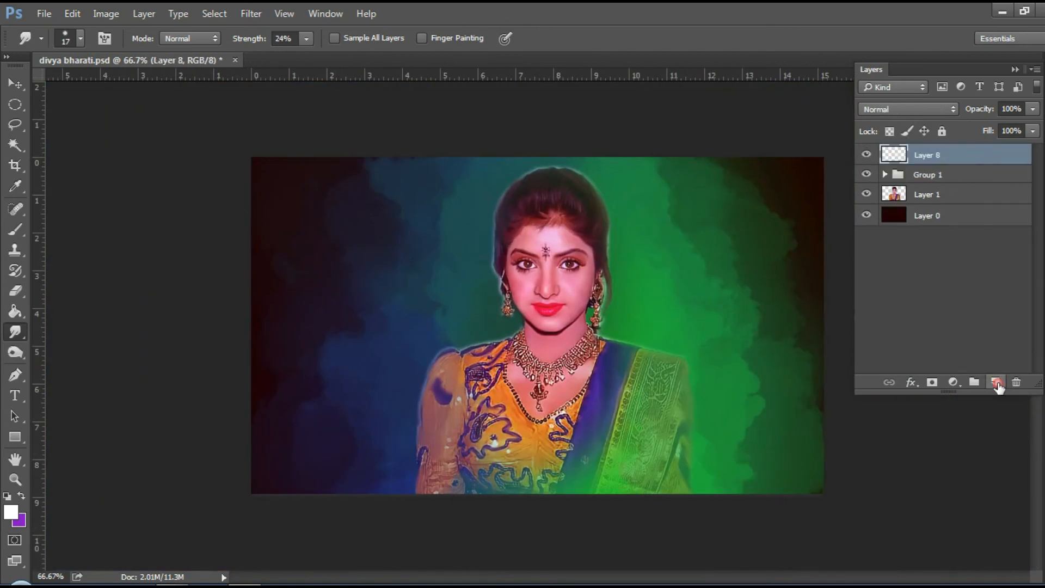
pyautogui.rightClick(496, 315)
pyautogui.click(419, 450)
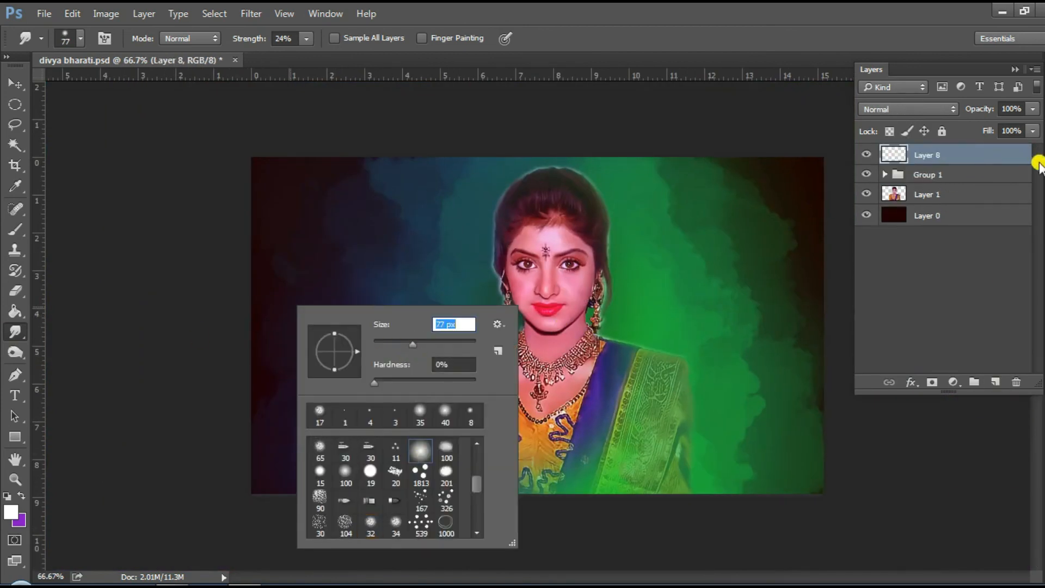
pyautogui.click(1042, 165)
pyautogui.click(1028, 222)
pyautogui.click(15, 479)
pyautogui.click(580, 260)
pyautogui.click(557, 278)
# Prepare a 61 px Brush with a pinkish-red foreground colour and set Layer 8's blend mode to Color
pyautogui.click(16, 229)
pyautogui.rightClick(507, 301)
pyautogui.click(620, 336)
pyautogui.click(633, 20)
pyautogui.click(1042, 76)
pyautogui.click(907, 109)
pyautogui.click(902, 406)
# Set the brush opacity and flow to 20%, tint the face pinkish red on Layer 8, and compare with the layer hidden
pyautogui.moveTo(319, 39); pyautogui.dragTo(280, 38)
pyautogui.write('20')
pyautogui.doubleClick(410, 38)
pyautogui.write('20')
pyautogui.press('Return')
pyautogui.moveTo(423, 325)
pyautogui.mouseDown()
pyautogui.moveTo(446, 404)
pyautogui.moveTo(501, 286)
pyautogui.moveTo(469, 196)
pyautogui.mouseUp()
pyautogui.click(867, 155)
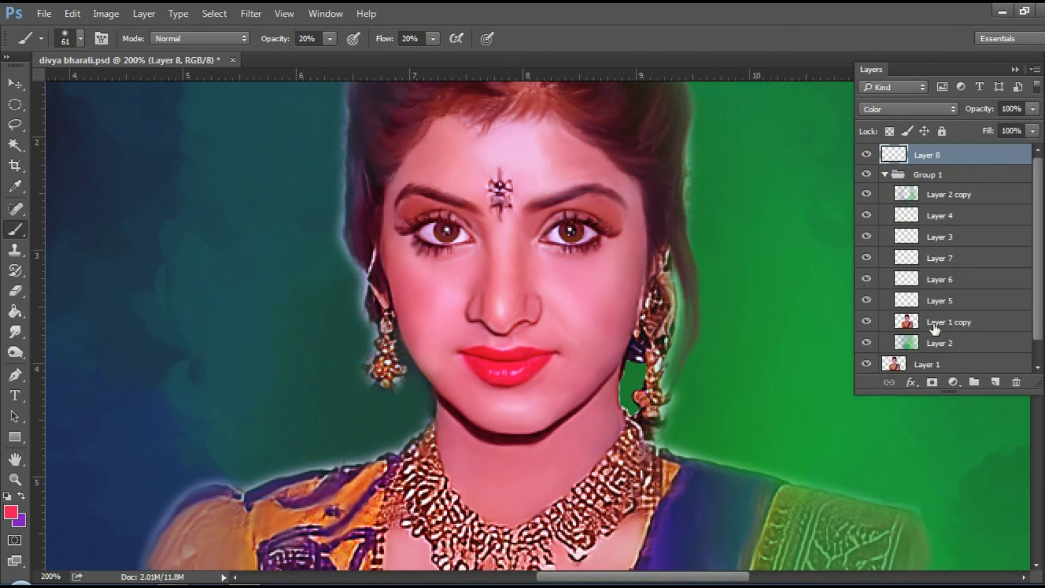
# Select Layer 1 copy and smudge the chin with a 32 px Smudge brush at 24% strength
pyautogui.click(932, 322)
pyautogui.press('r')
pyautogui.rightClick(526, 401)
pyautogui.press('Return')
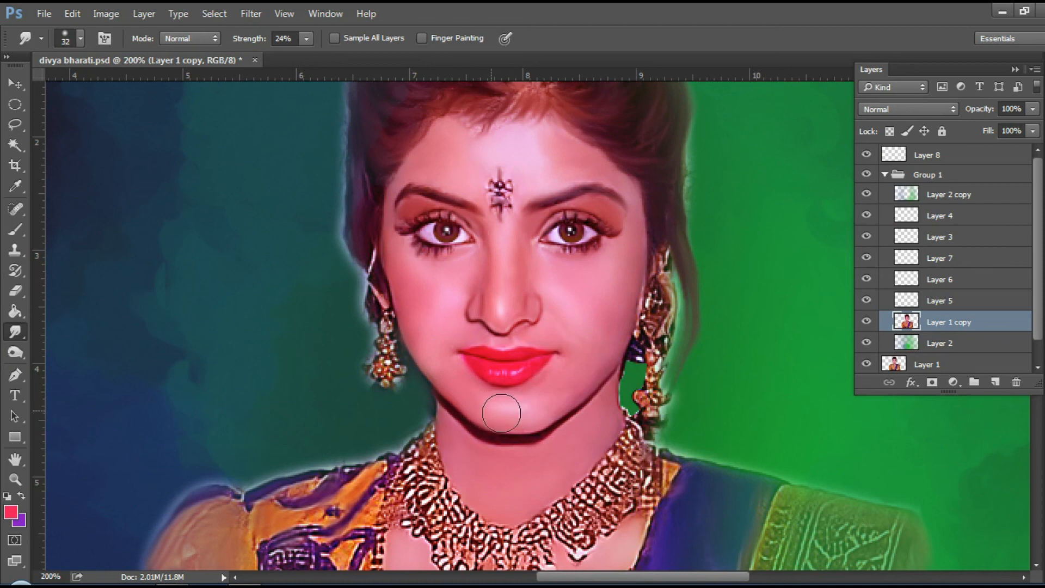